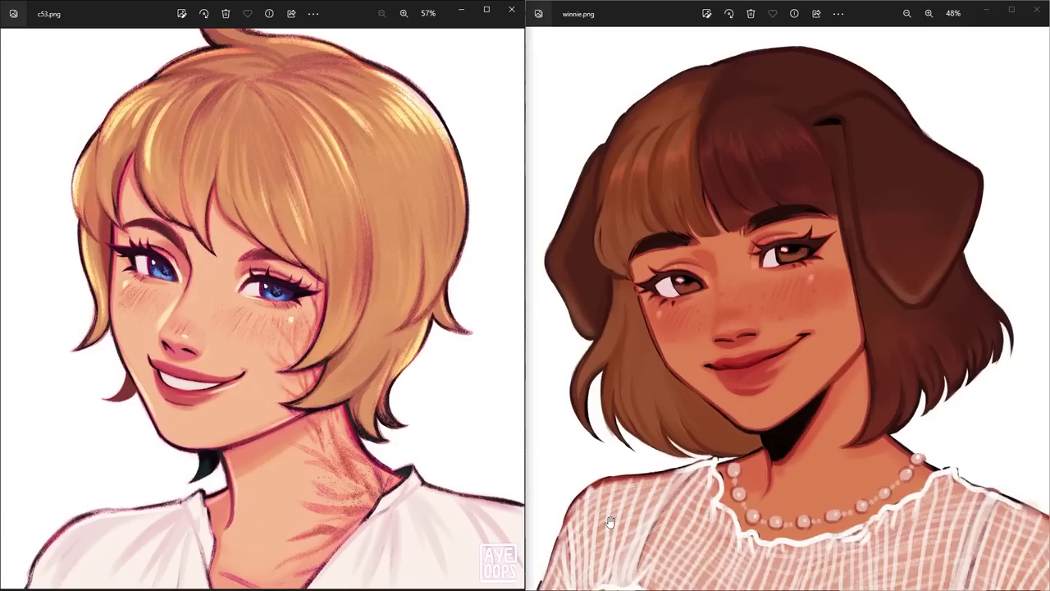
Step: Examine the finished illustration up close around the face, hair and moon hair ornament
{"action": "mouse_move", "coordinate": [529, 443]}
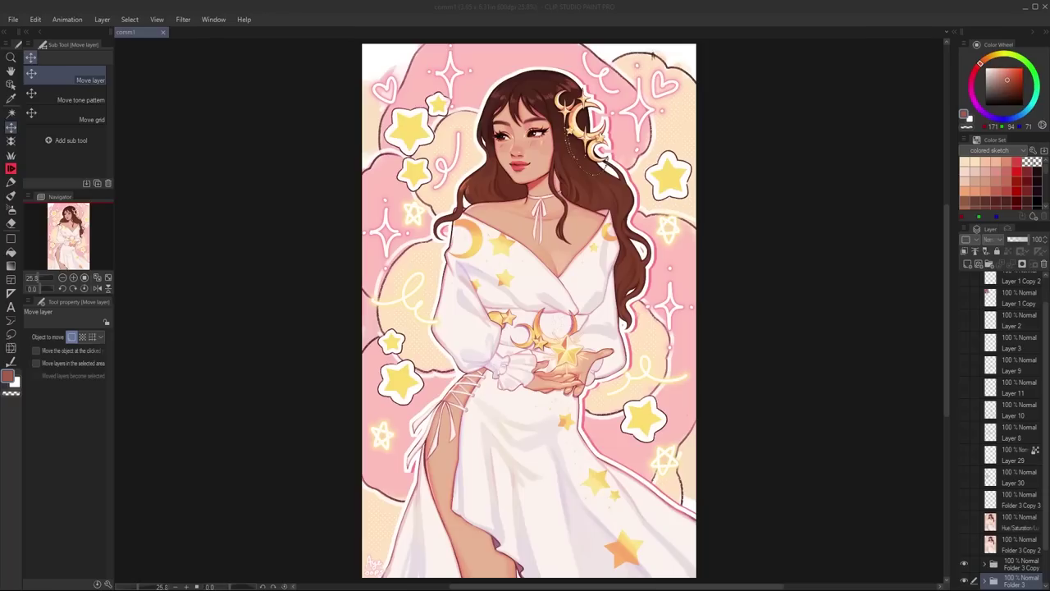
{"action": "left_click", "coordinate": [755, 190]}
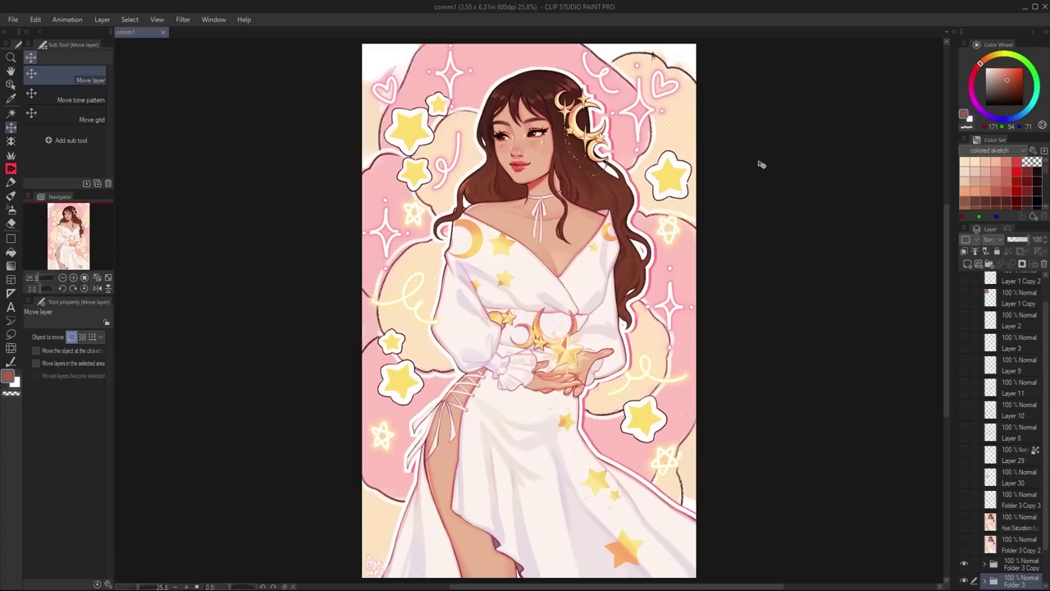
{"action": "scroll", "coordinate": [552, 119], "scroll_direction": "up", "scroll_amount": 2}
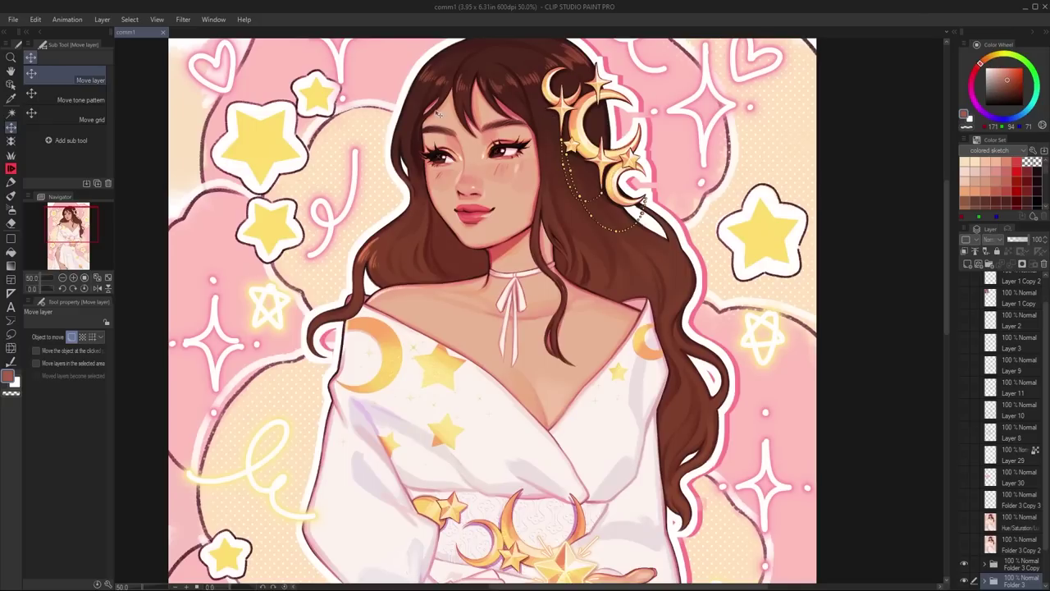
{"action": "scroll", "coordinate": [565, 130], "scroll_direction": "up", "scroll_amount": 1}
{"action": "scroll", "coordinate": [564, 129], "scroll_direction": "up", "scroll_amount": 1}
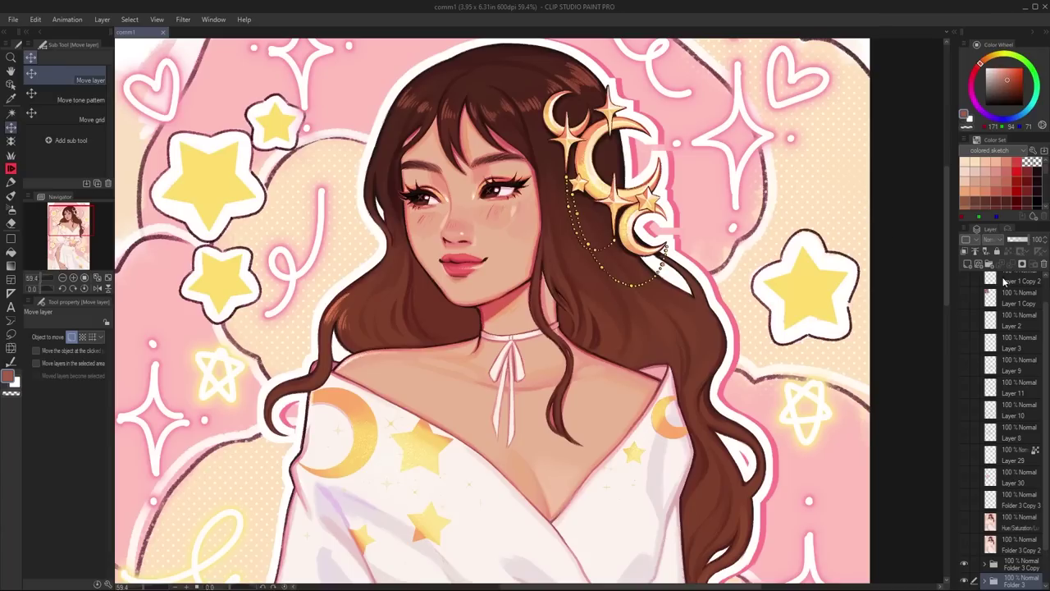
Step: Hide the painted folders to leave only the line sketch, and turn on Layer 1 inside Folder 1
{"action": "scroll", "coordinate": [870, 220], "scroll_direction": "down", "scroll_amount": 8}
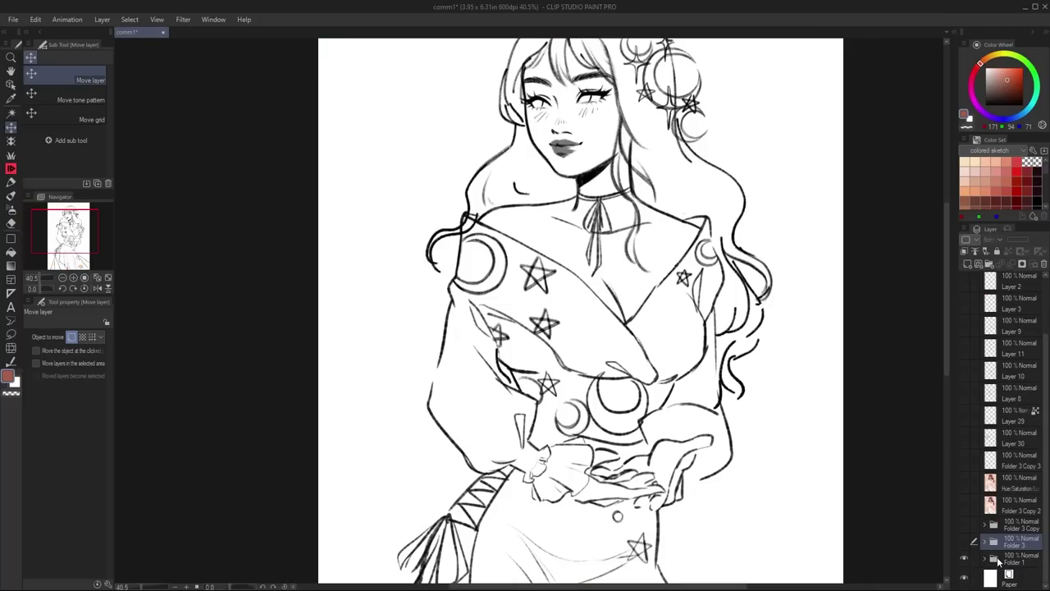
{"action": "left_click", "coordinate": [998, 561]}
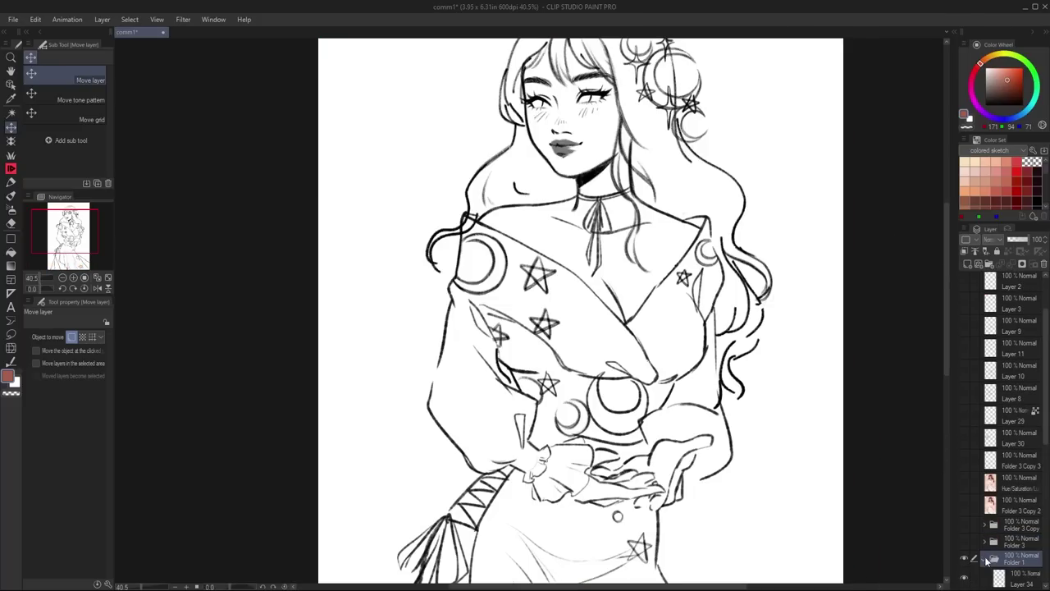
{"action": "left_click", "coordinate": [987, 562]}
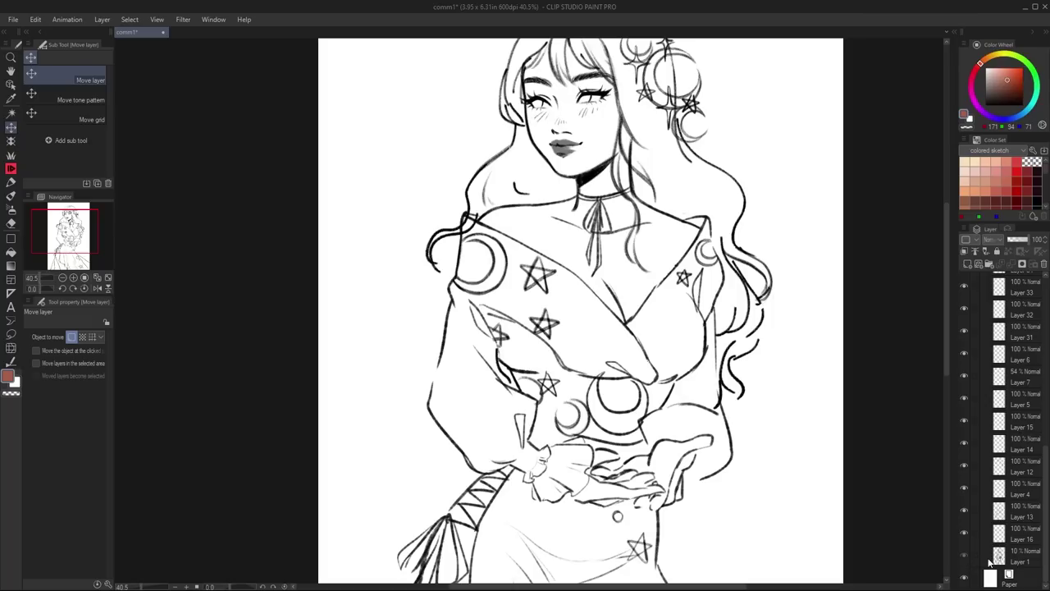
{"action": "left_click", "coordinate": [964, 556]}
{"action": "scroll", "coordinate": [975, 439], "scroll_direction": "up", "scroll_amount": 3}
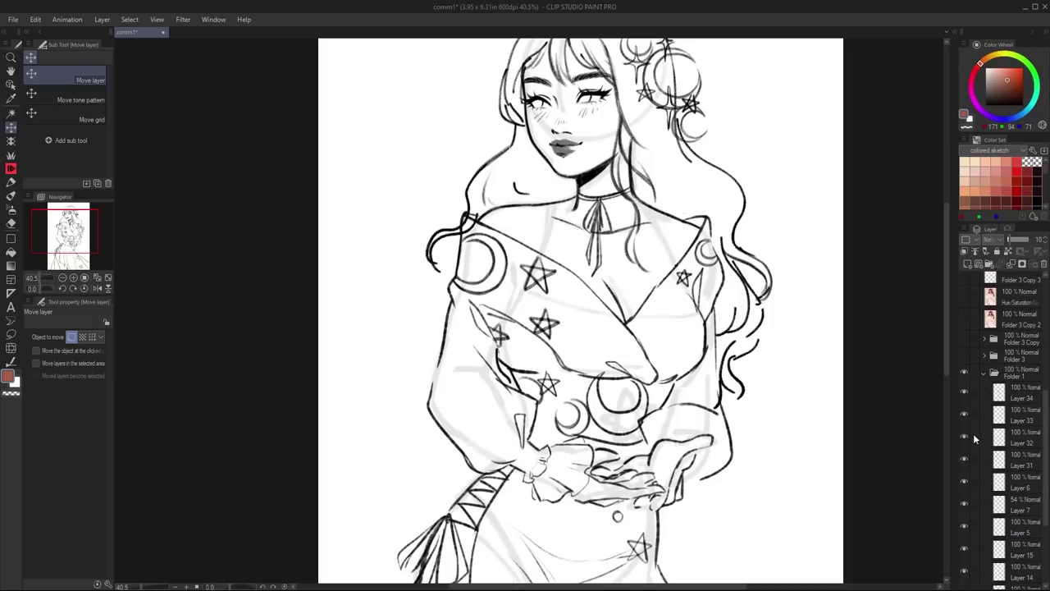
{"action": "left_click", "coordinate": [985, 371]}
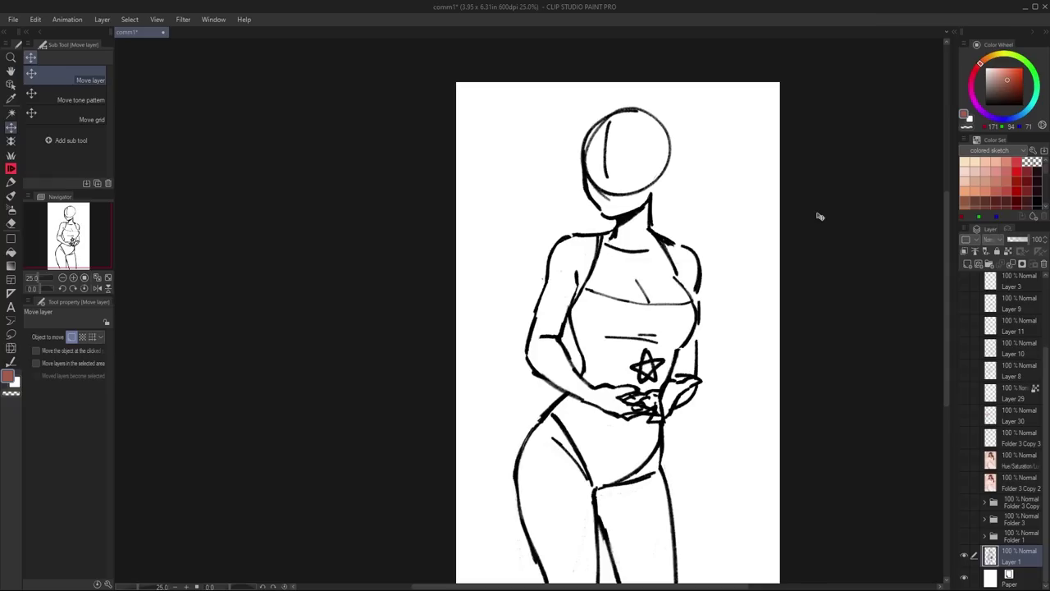
Step: Show the Folder 1 line sketch over the body sketch, with Layer 1 dimmed to 18% opacity
{"action": "left_click", "coordinate": [964, 536]}
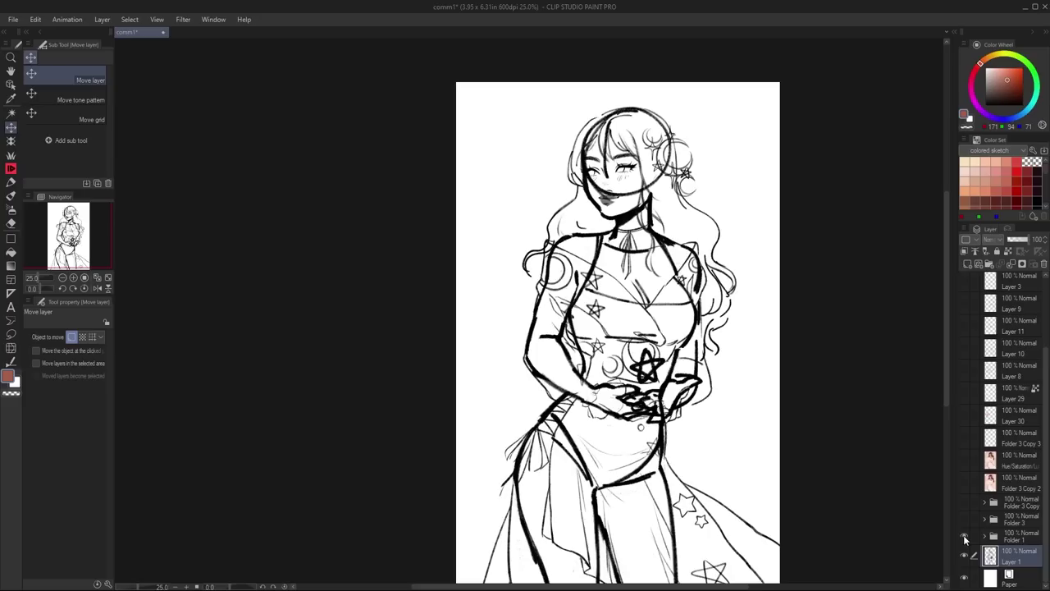
{"action": "left_click", "coordinate": [965, 555]}
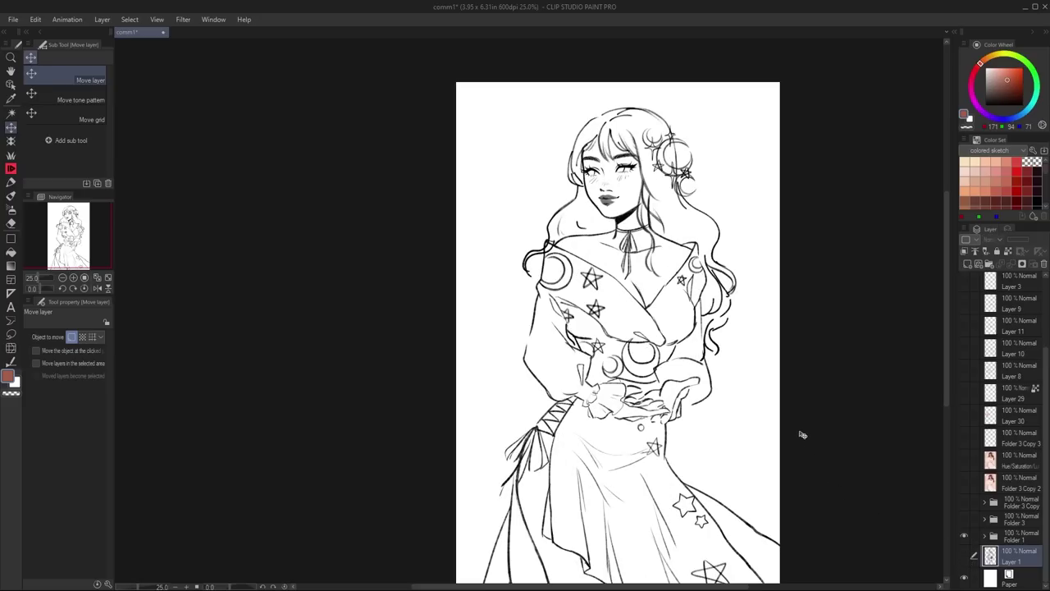
{"action": "scroll", "coordinate": [701, 336], "scroll_direction": "up", "scroll_amount": 1}
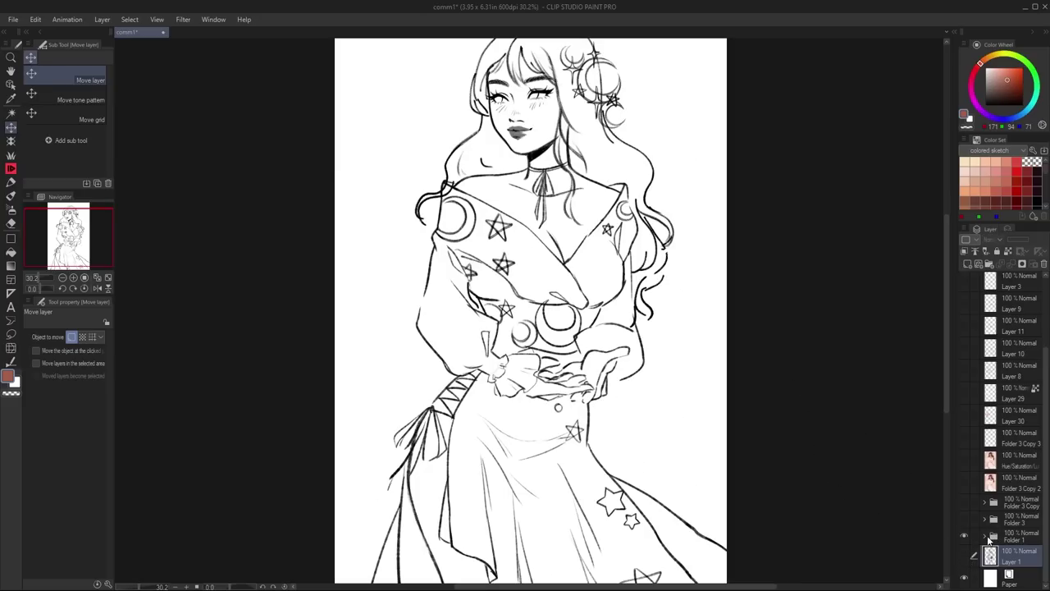
{"action": "left_click", "coordinate": [985, 536]}
{"action": "left_click", "coordinate": [965, 555]}
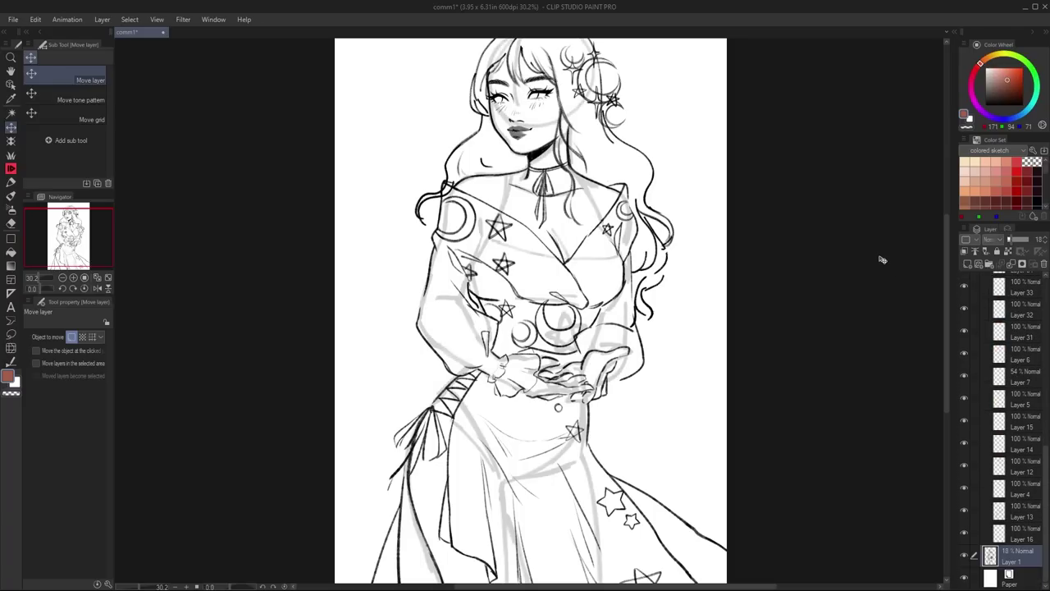
Step: Turn on the Folder 3 colours over the sketch and move Layer 1 into Folder 1
{"action": "key", "text": "ctrl+plus"}
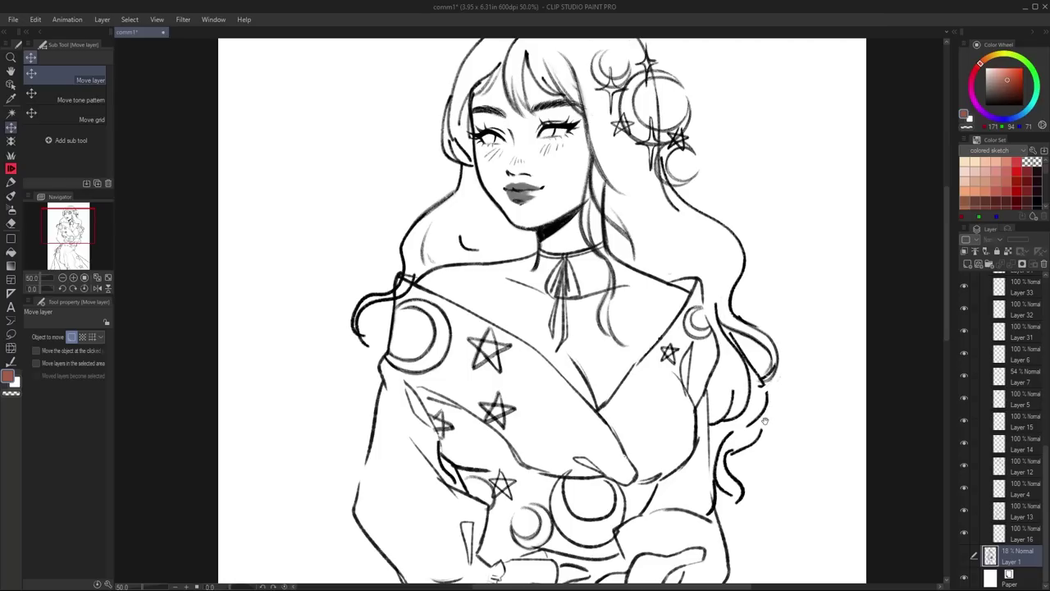
{"action": "left_click_drag", "start_coordinate": [763, 420], "coordinate": [749, 221]}
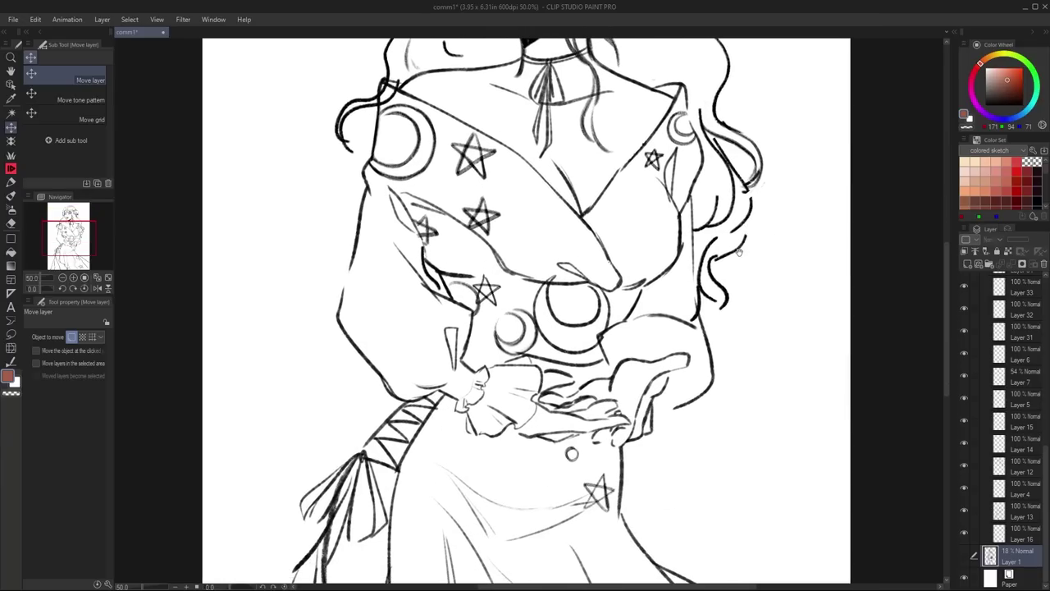
{"action": "left_click_drag", "start_coordinate": [735, 283], "coordinate": [773, 484]}
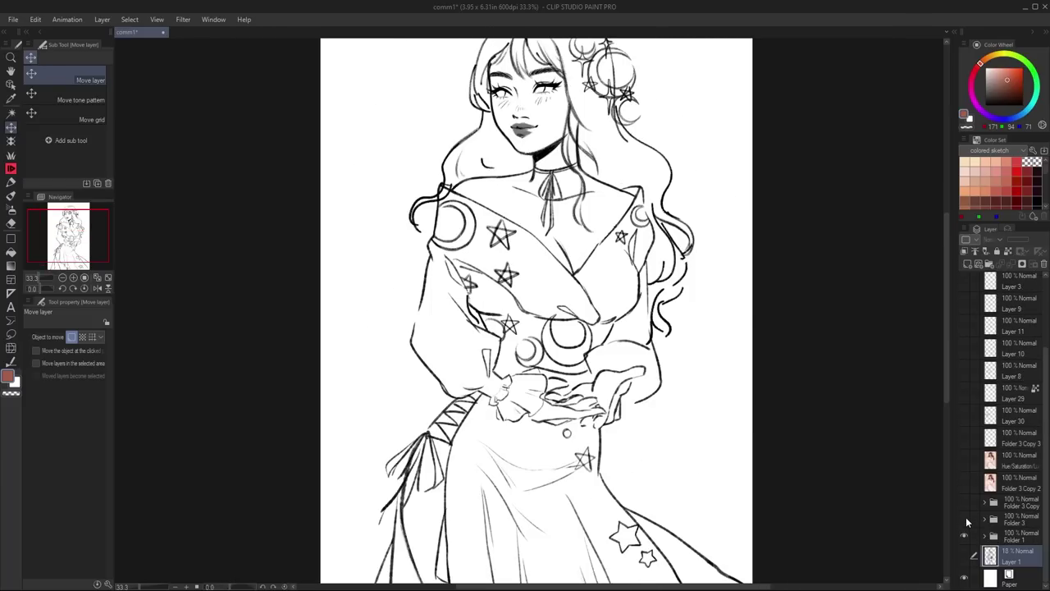
{"action": "left_click", "coordinate": [965, 518]}
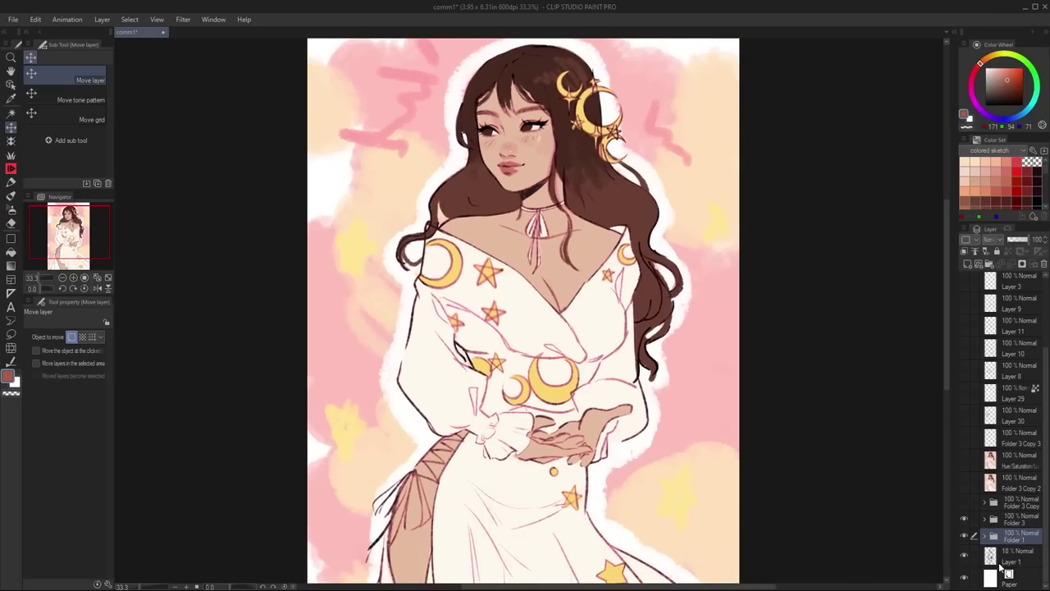
{"action": "left_click_drag", "start_coordinate": [1006, 558], "coordinate": [1012, 534]}
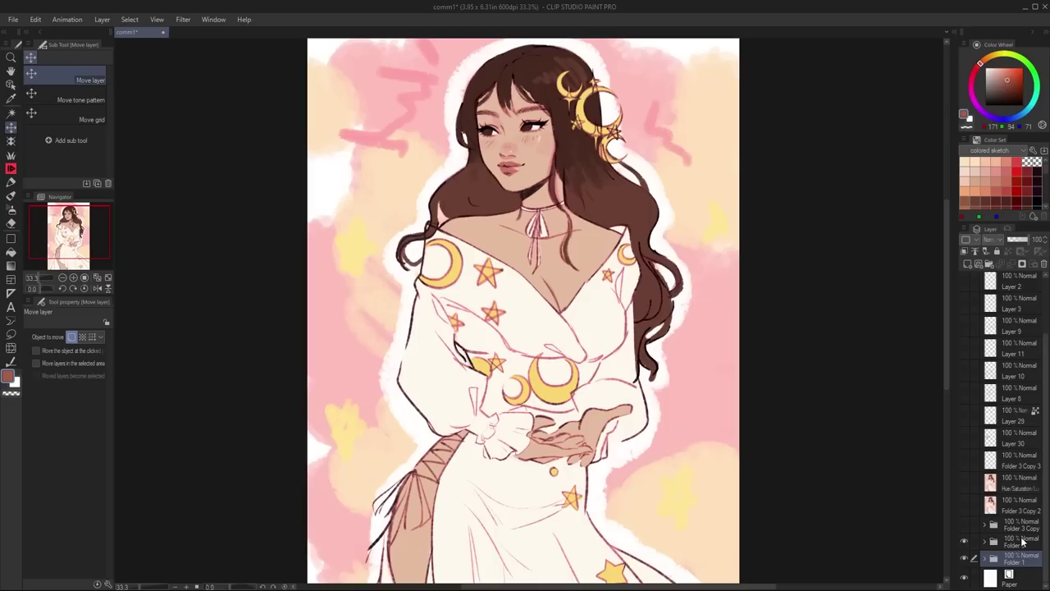
Step: Hide Folder 1 so only the Folder 3 colours remain above the paper
{"action": "left_click", "coordinate": [976, 239]}
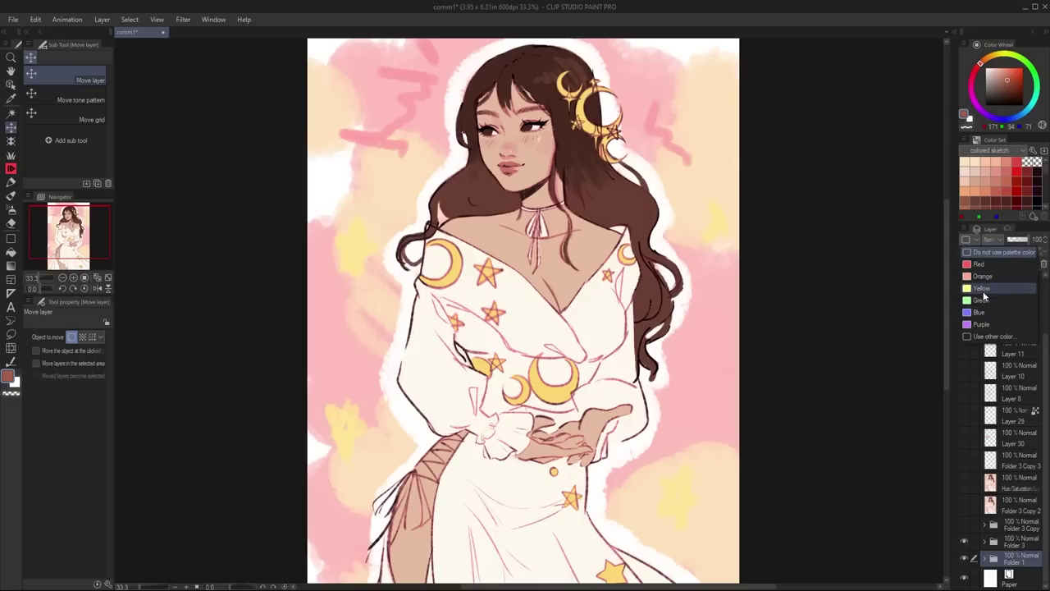
{"action": "left_click", "coordinate": [1014, 563]}
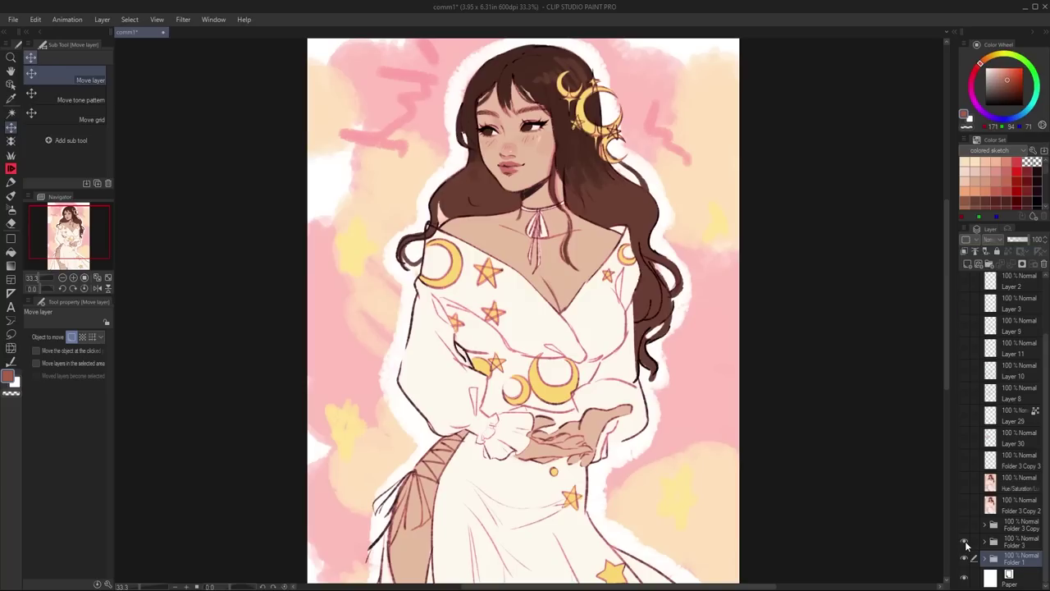
{"action": "left_click", "coordinate": [964, 563]}
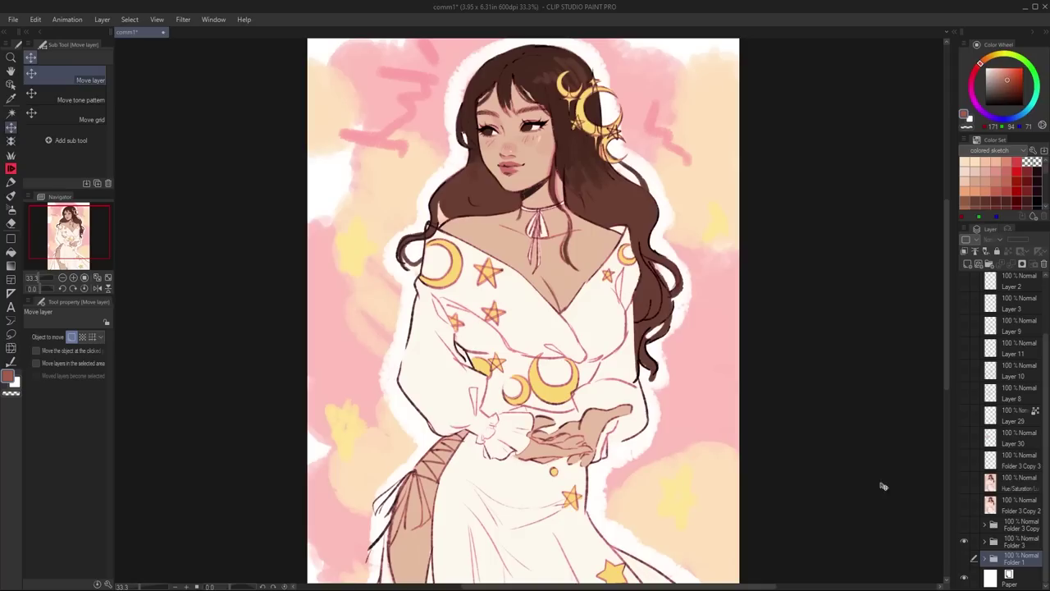
Step: Examine the flat colours and line work on the face, hair and the dress's star and moon decorations
{"action": "scroll", "coordinate": [509, 111], "scroll_direction": "up", "scroll_amount": 3}
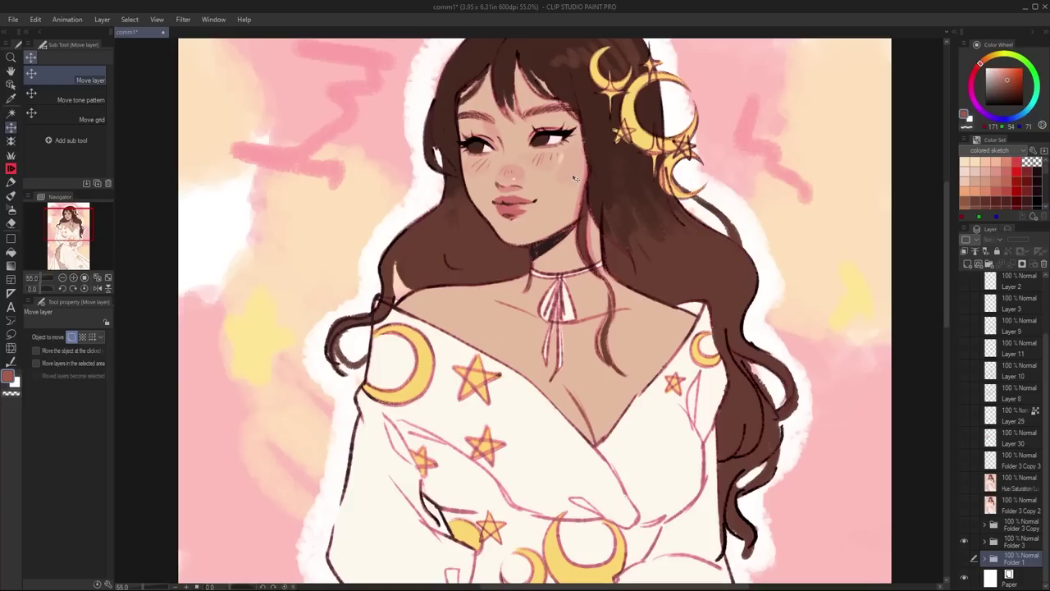
{"action": "left_click_drag", "start_coordinate": [573, 174], "coordinate": [624, 226]}
{"action": "scroll", "coordinate": [727, 285], "scroll_direction": "down", "scroll_amount": 3}
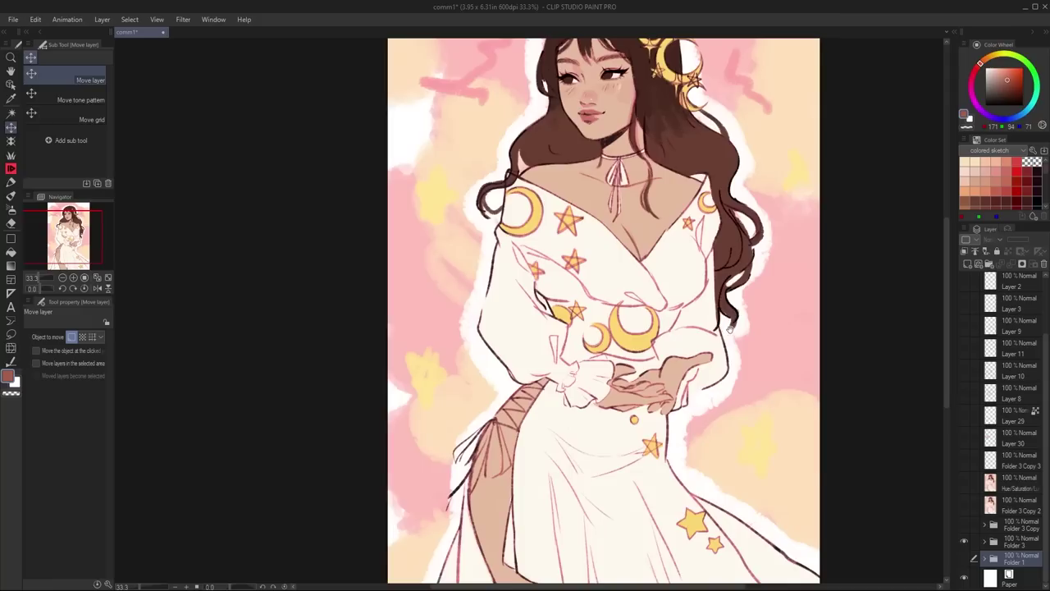
{"action": "left_click_drag", "start_coordinate": [727, 285], "coordinate": [706, 394]}
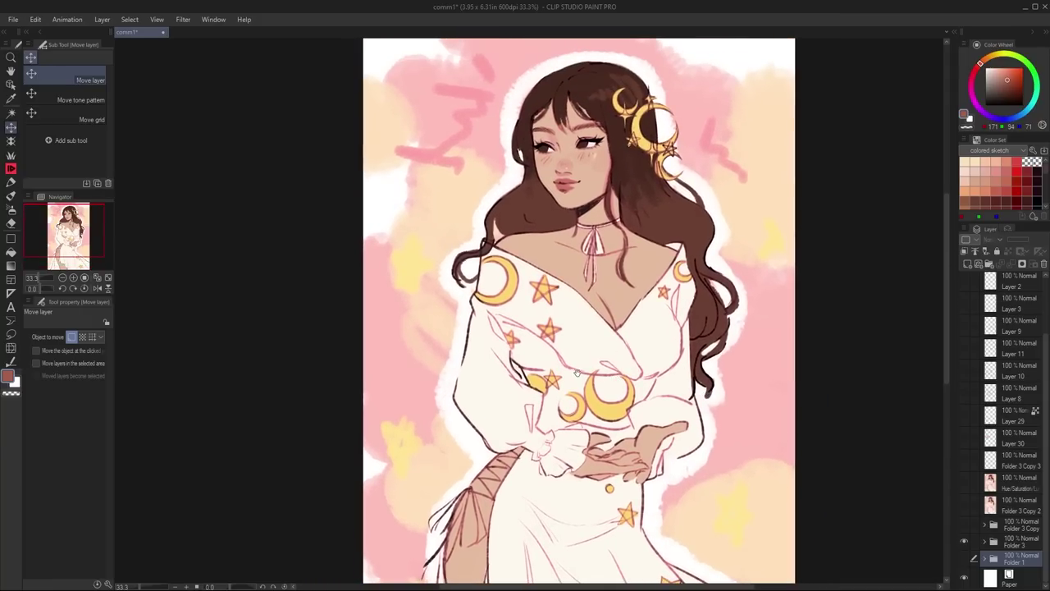
{"action": "scroll", "coordinate": [570, 370], "scroll_direction": "up", "scroll_amount": 2}
{"action": "scroll", "coordinate": [569, 370], "scroll_direction": "up", "scroll_amount": 3}
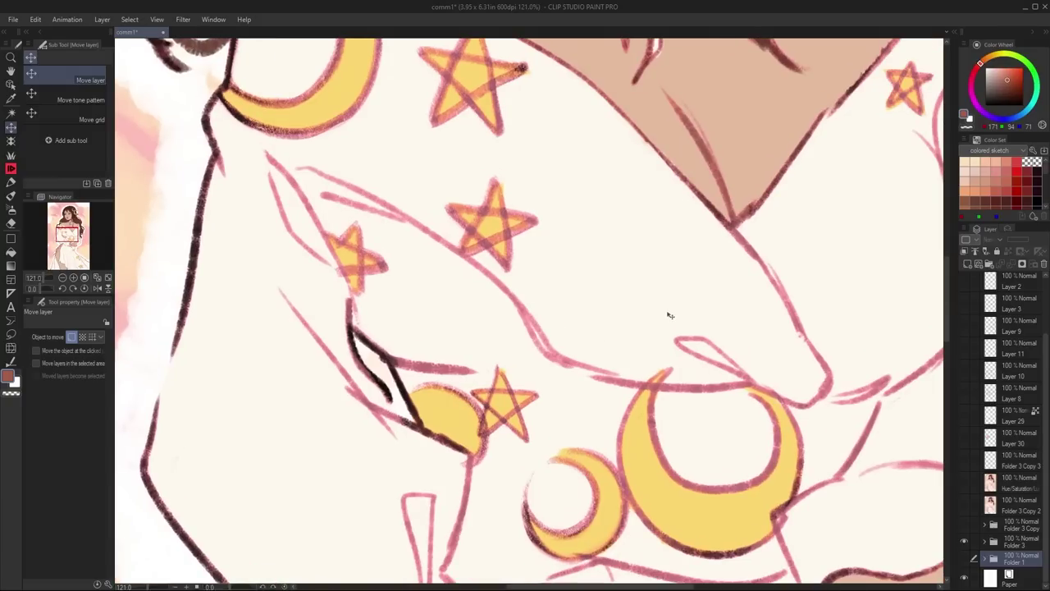
{"action": "scroll", "coordinate": [838, 368], "scroll_direction": "down", "scroll_amount": 1}
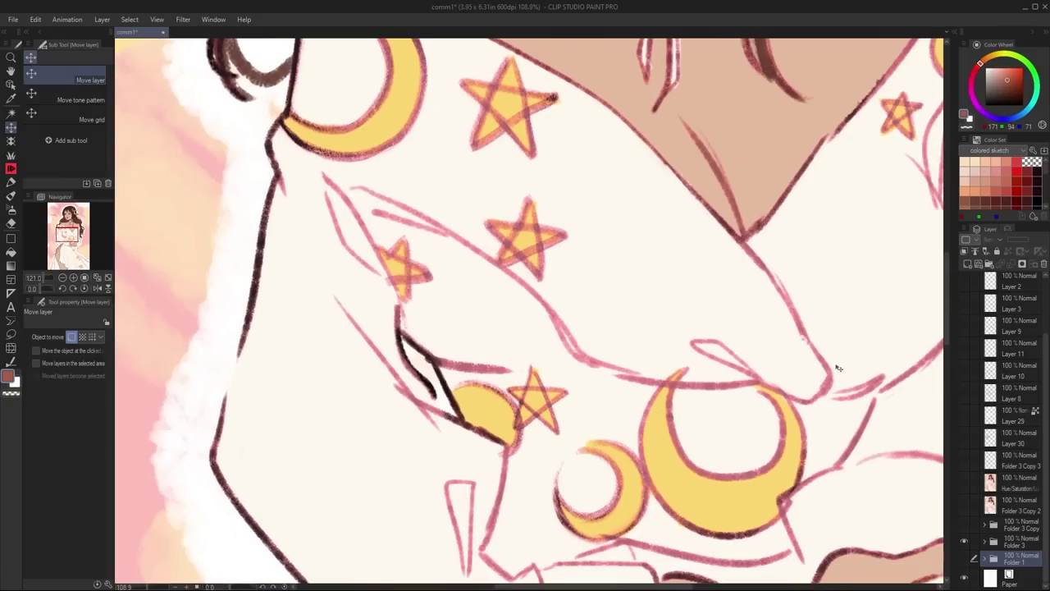
{"action": "scroll", "coordinate": [674, 433], "scroll_direction": "up", "scroll_amount": 3}
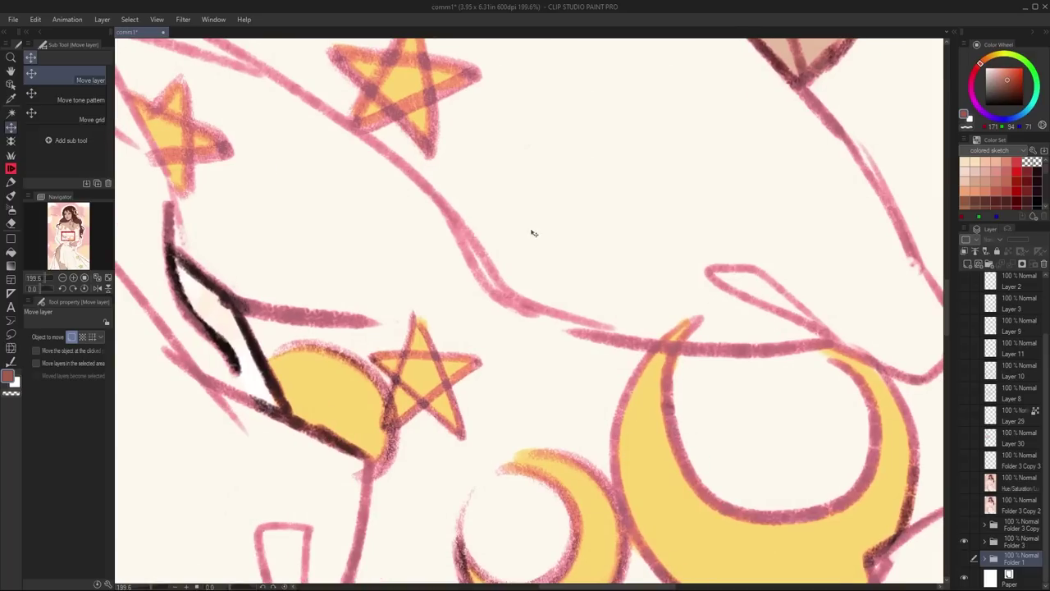
{"action": "scroll", "coordinate": [455, 181], "scroll_direction": "up", "scroll_amount": 5}
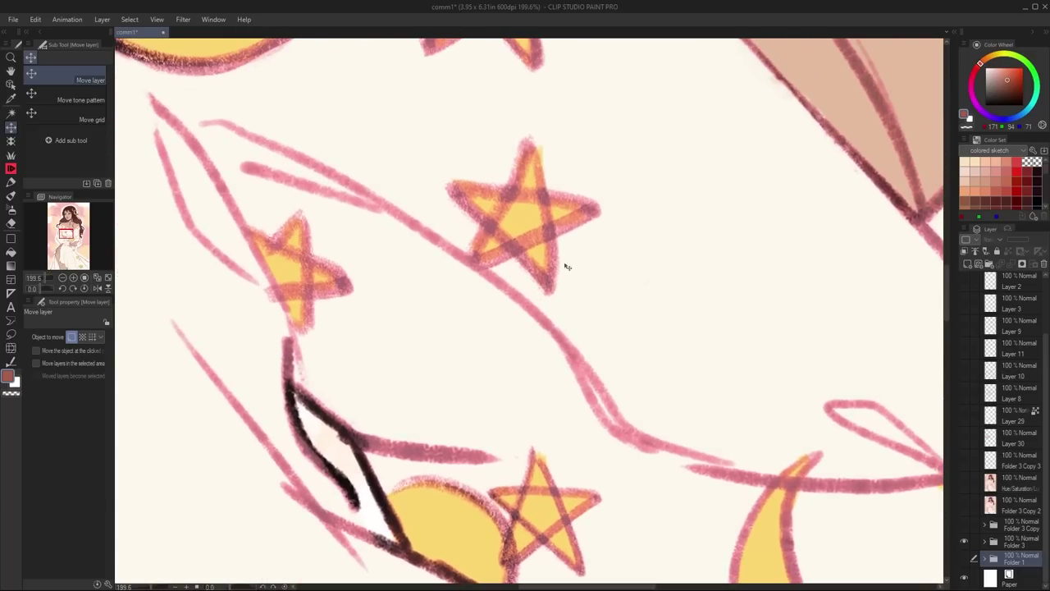
{"action": "scroll", "coordinate": [569, 263], "scroll_direction": "down", "scroll_amount": 6}
{"action": "scroll", "coordinate": [1009, 410], "scroll_direction": "down", "scroll_amount": 3}
Step: Expand Folder 3 and browse down to its lowest layers around Folder 2 Copy
{"action": "left_click", "coordinate": [986, 371]}
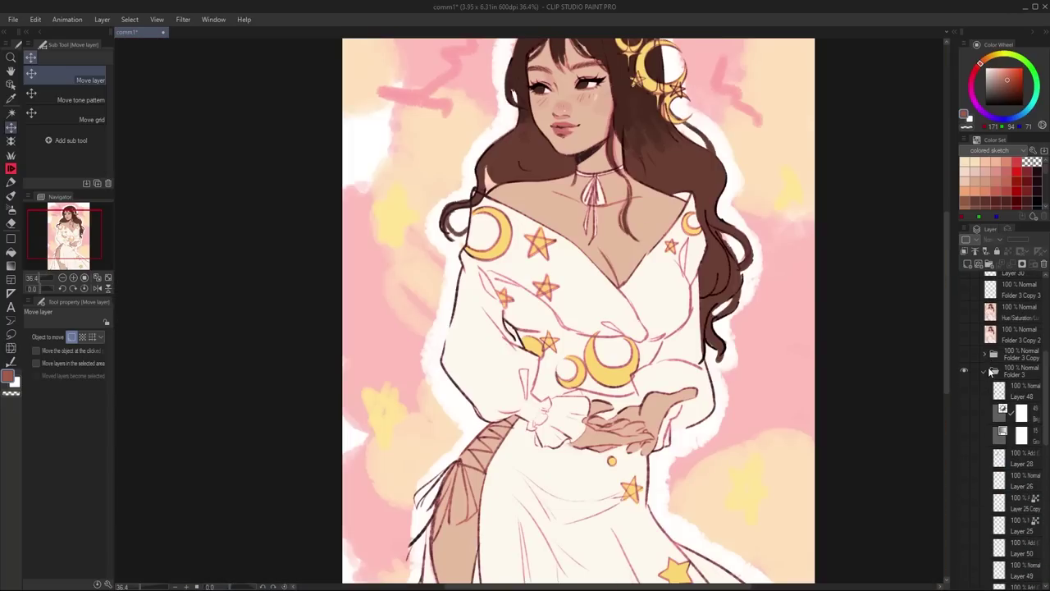
{"action": "scroll", "coordinate": [1003, 373], "scroll_direction": "down", "scroll_amount": 4}
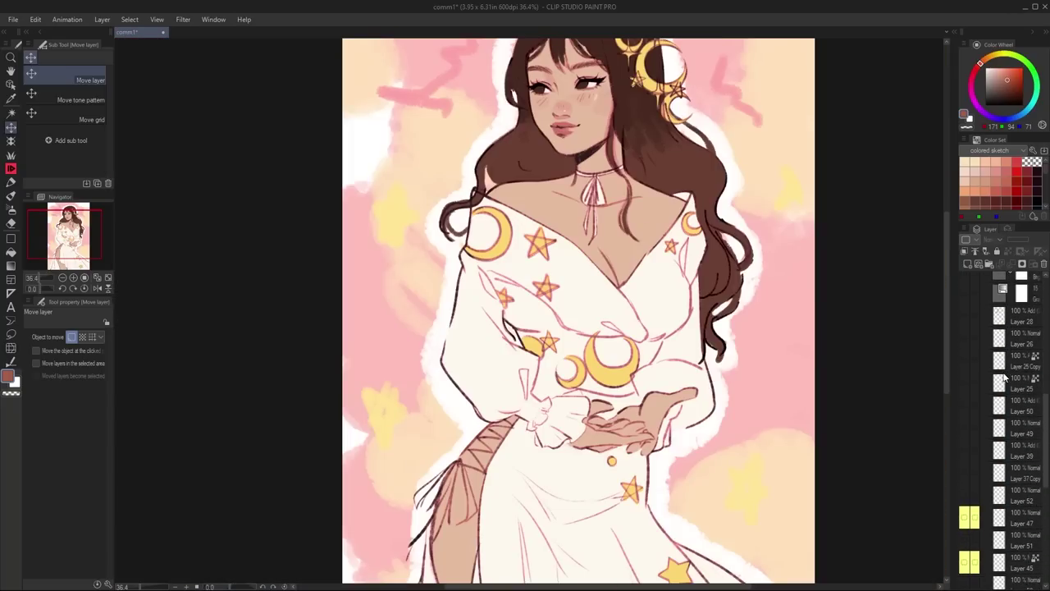
{"action": "scroll", "coordinate": [1004, 378], "scroll_direction": "down", "scroll_amount": 5}
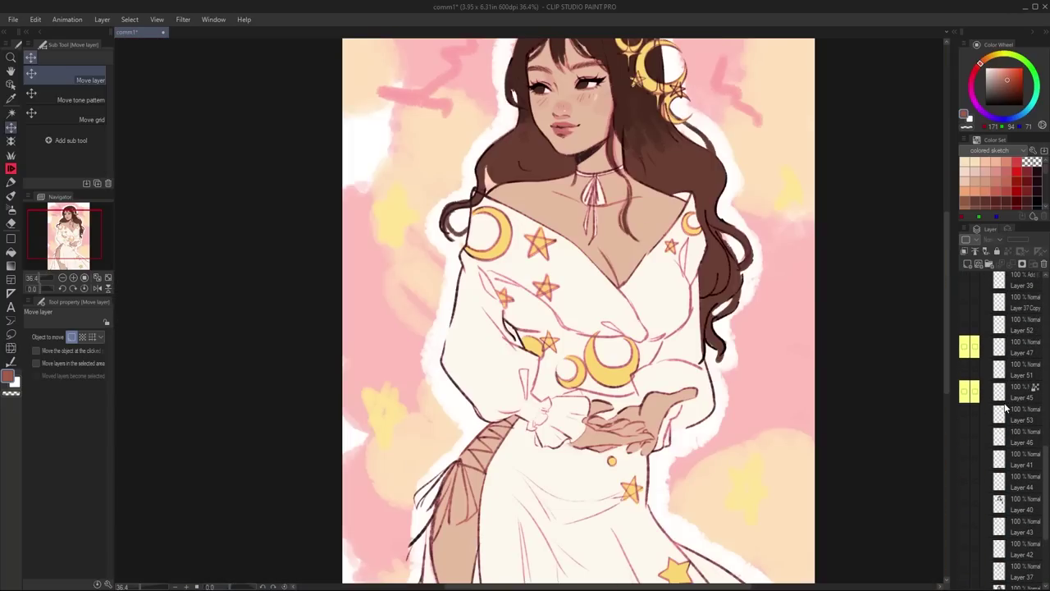
{"action": "scroll", "coordinate": [1006, 403], "scroll_direction": "down", "scroll_amount": 3}
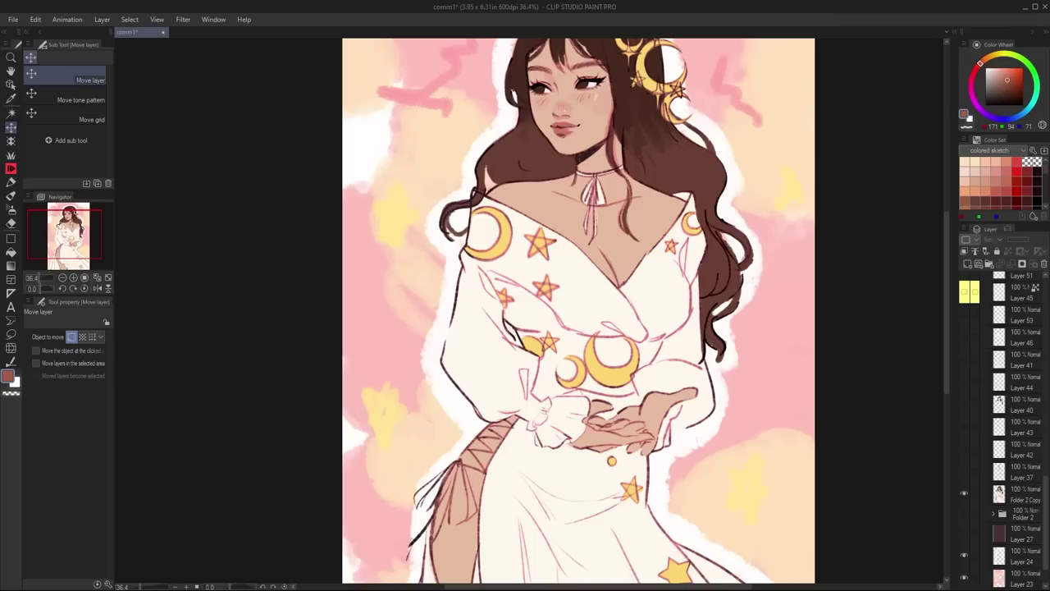
Step: Toggle Layer 37's visibility to compare the face, neck and chest with and without its rendering
{"action": "scroll", "coordinate": [682, 335], "scroll_direction": "up", "scroll_amount": 5}
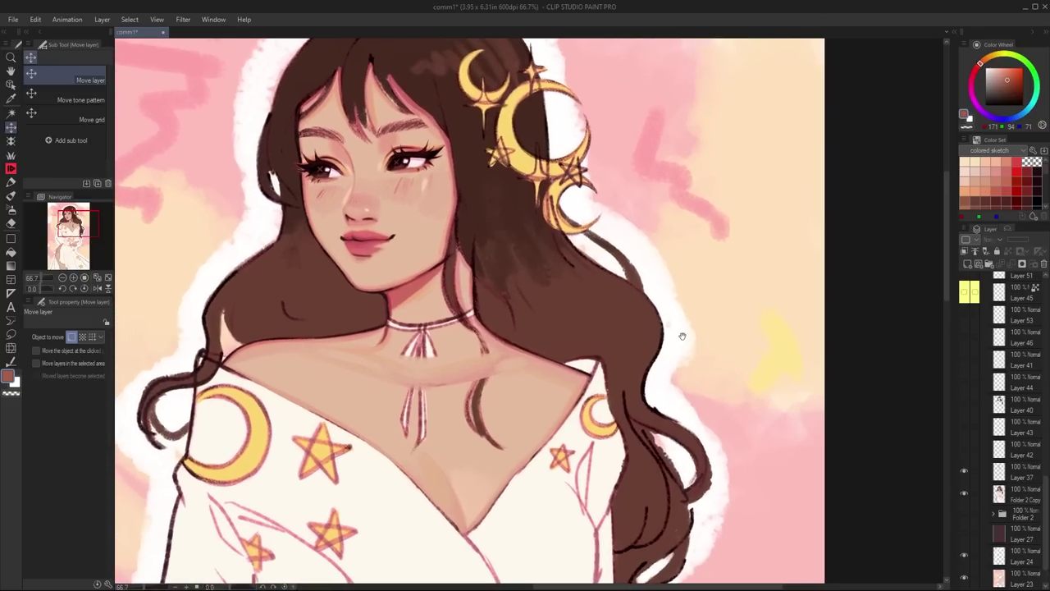
{"action": "left_click_drag", "start_coordinate": [682, 336], "coordinate": [662, 360]}
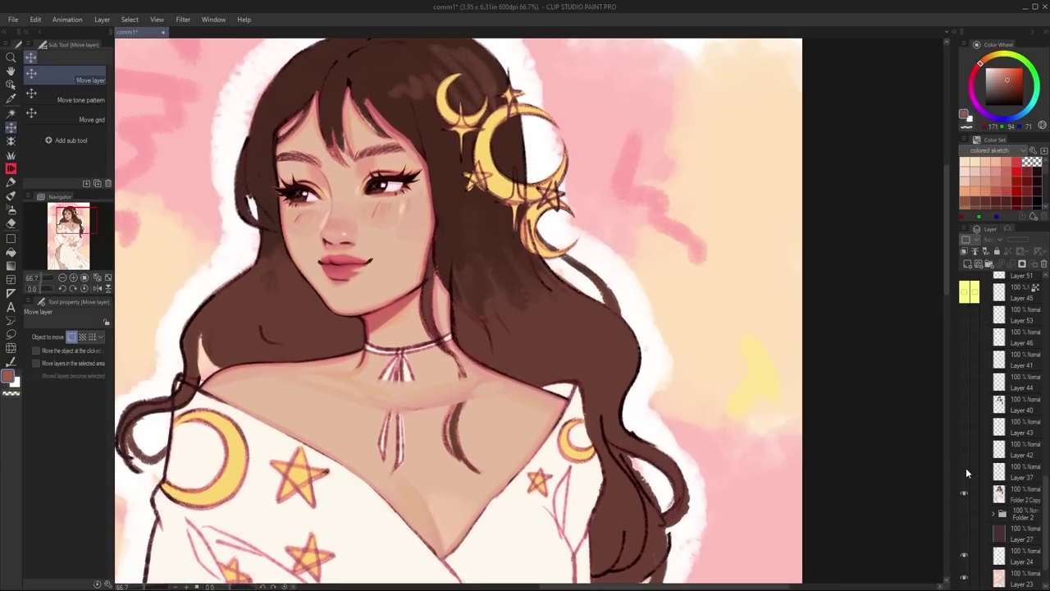
{"action": "left_click", "coordinate": [966, 472]}
{"action": "left_click", "coordinate": [966, 471]}
{"action": "left_click", "coordinate": [966, 472]}
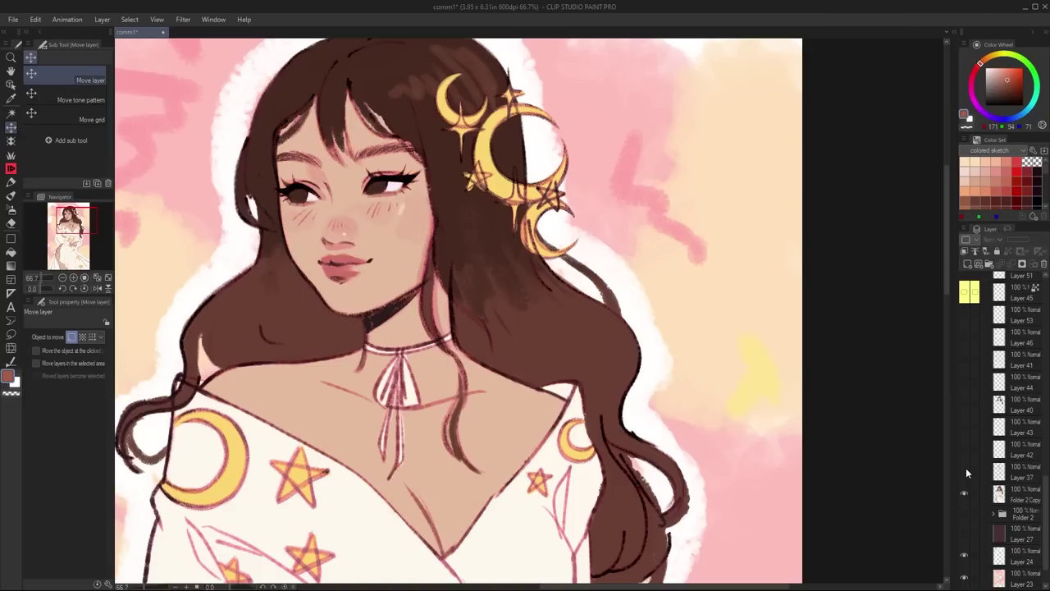
Step: Switch Layer 37 on and off repeatedly to compare the skin and facial rendering with the sketch beneath, leaving it shown
{"action": "left_click", "coordinate": [966, 471]}
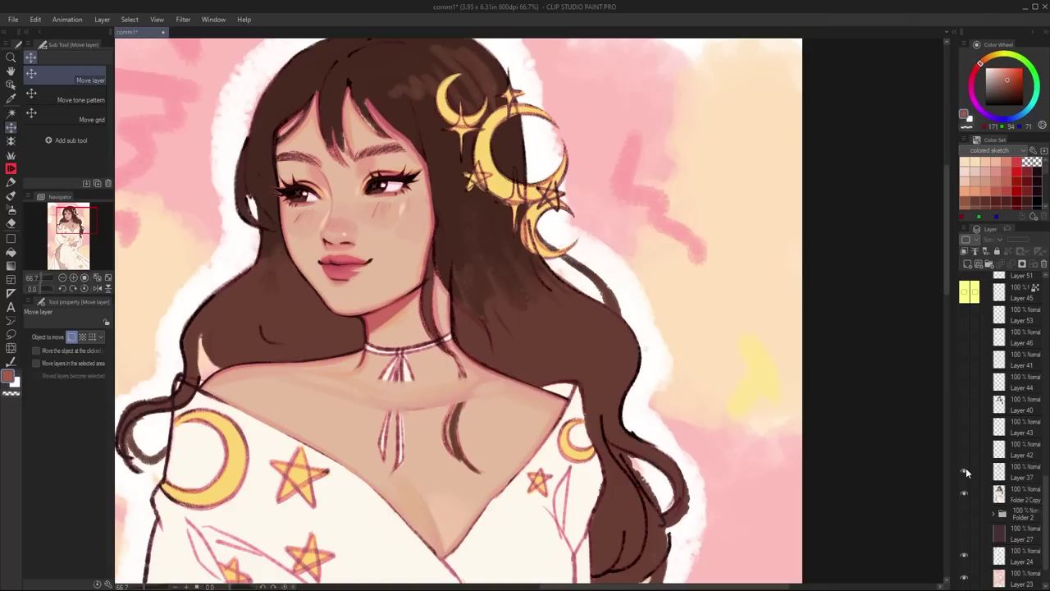
{"action": "left_click", "coordinate": [965, 472]}
{"action": "left_click", "coordinate": [966, 472]}
{"action": "left_click", "coordinate": [965, 471]}
{"action": "left_click", "coordinate": [965, 471]}
{"action": "left_click", "coordinate": [963, 470]}
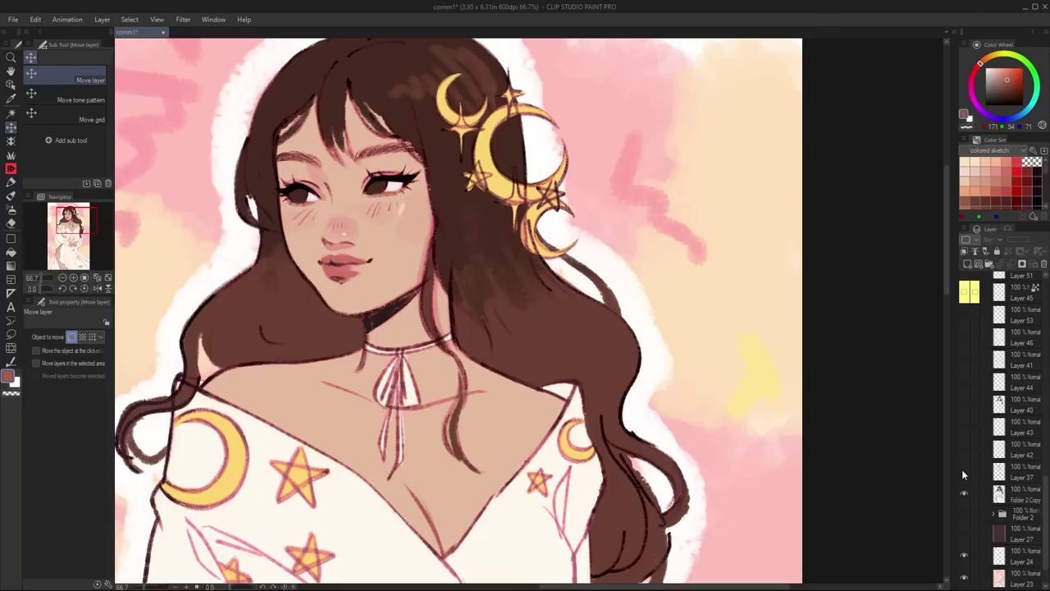
{"action": "left_click", "coordinate": [964, 472]}
{"action": "left_click", "coordinate": [964, 472]}
Step: Show Layer 42 and compare the outstretched hand with and without its nail and skin details, keeping the layer visible
{"action": "left_click", "coordinate": [965, 449]}
{"action": "scroll", "coordinate": [459, 311], "scroll_direction": "down", "scroll_amount": 3}
{"action": "scroll", "coordinate": [354, 378], "scroll_direction": "up", "scroll_amount": 4}
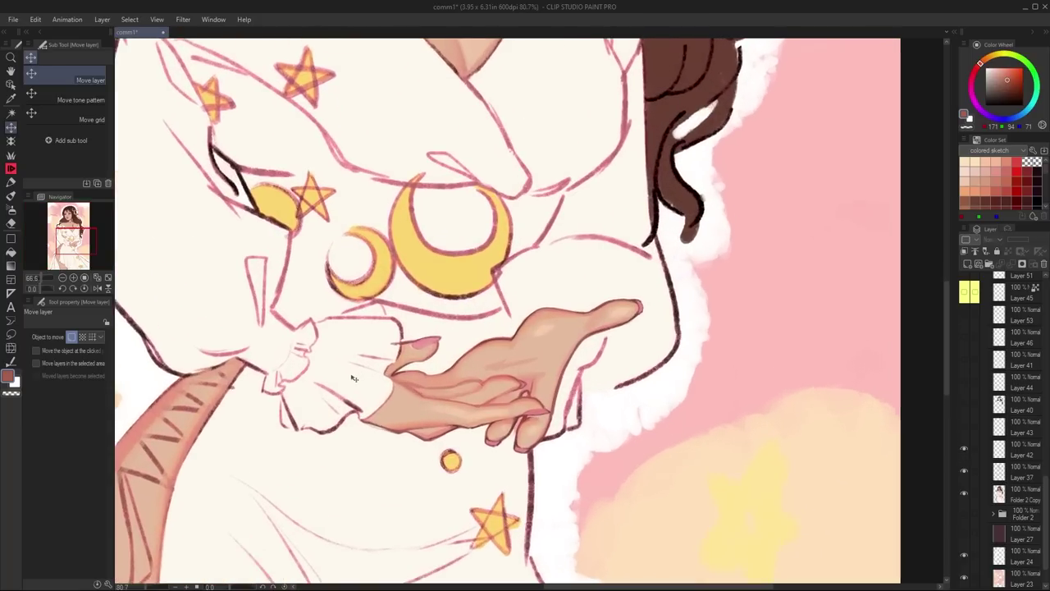
{"action": "scroll", "coordinate": [354, 378], "scroll_direction": "up", "scroll_amount": 3}
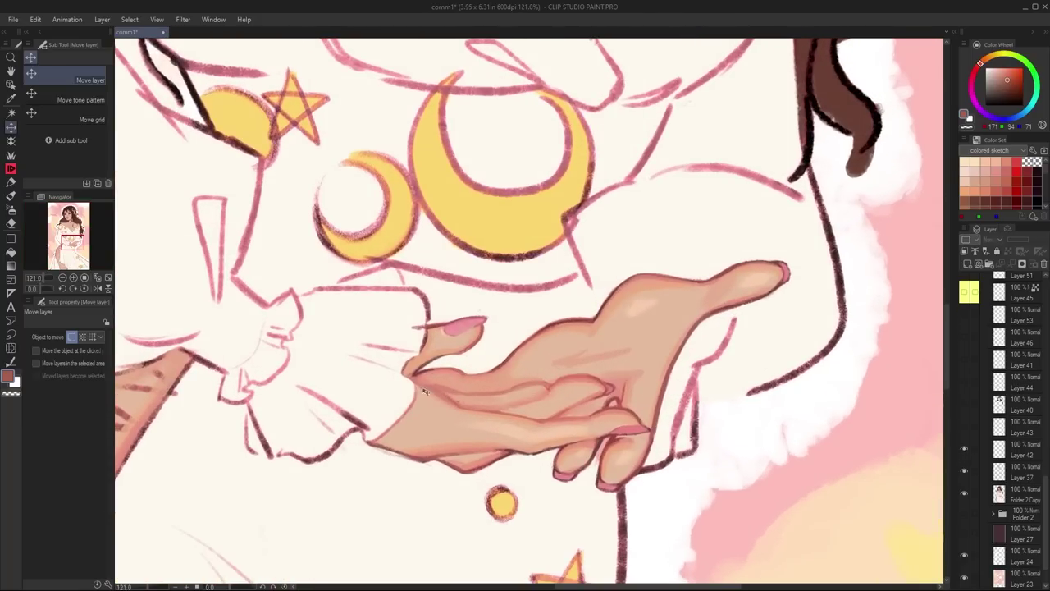
{"action": "left_click", "coordinate": [965, 450]}
{"action": "left_click", "coordinate": [964, 449]}
{"action": "left_click", "coordinate": [964, 449]}
{"action": "left_click", "coordinate": [964, 450]}
{"action": "left_click", "coordinate": [964, 450]}
{"action": "left_click", "coordinate": [965, 449]}
{"action": "left_click", "coordinate": [964, 450]}
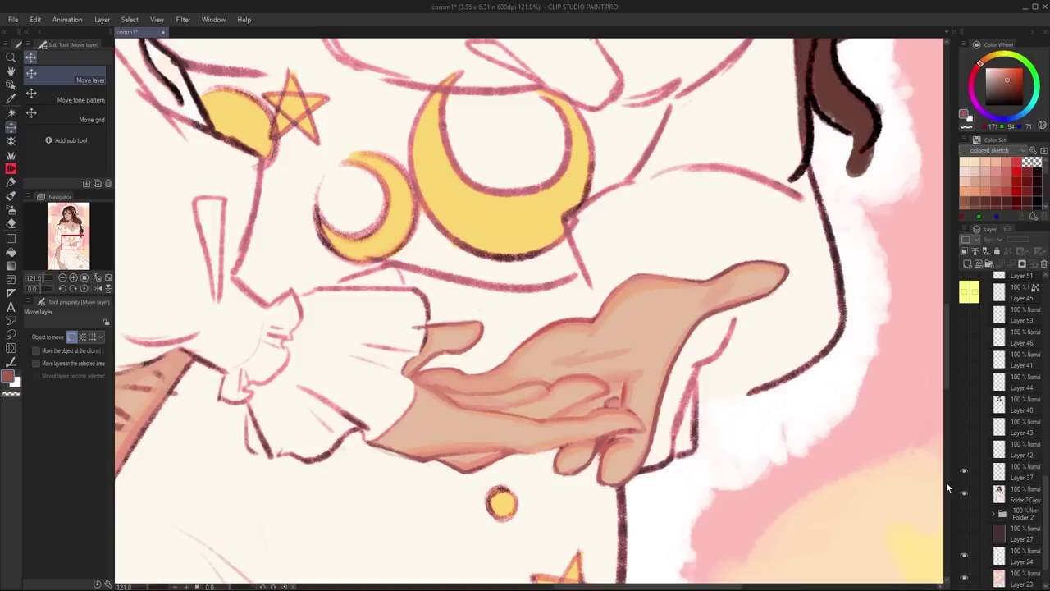
{"action": "left_click", "coordinate": [964, 450]}
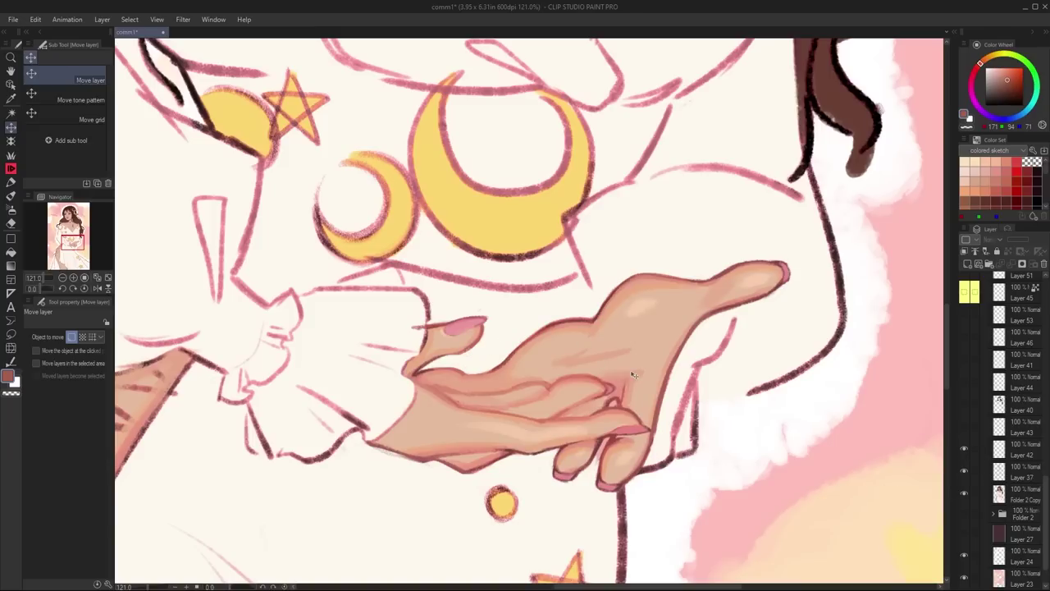
Step: Show Layer 43 and compare the neck ribbon with and without its clean rendering, keeping the layer visible
{"action": "scroll", "coordinate": [558, 377], "scroll_direction": "down", "scroll_amount": 4}
{"action": "scroll", "coordinate": [458, 186], "scroll_direction": "up", "scroll_amount": 3}
{"action": "scroll", "coordinate": [458, 186], "scroll_direction": "up", "scroll_amount": 1}
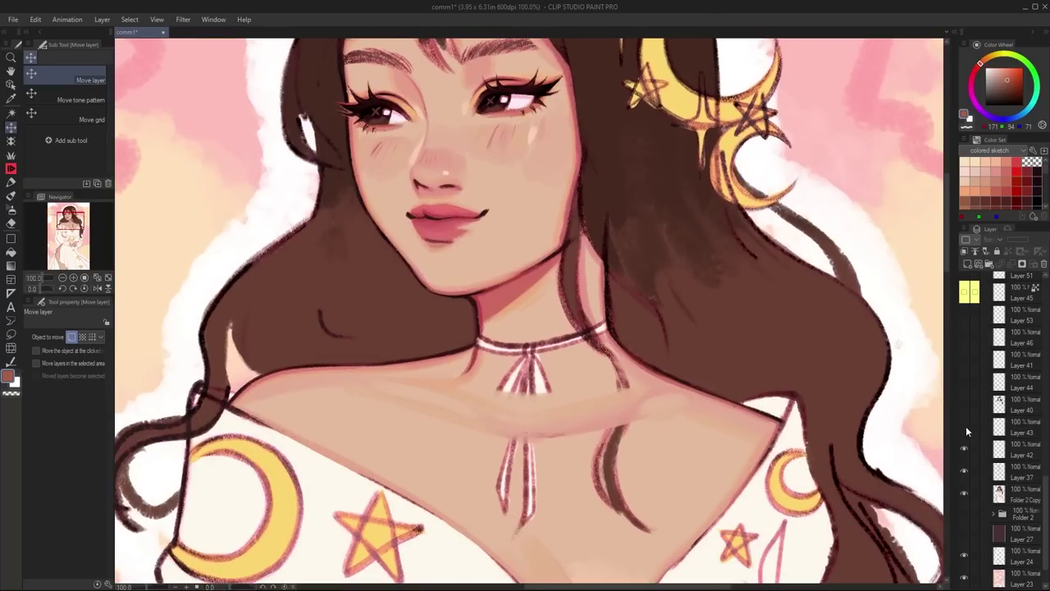
{"action": "left_click", "coordinate": [965, 427]}
{"action": "left_click", "coordinate": [965, 427]}
{"action": "left_click", "coordinate": [965, 427]}
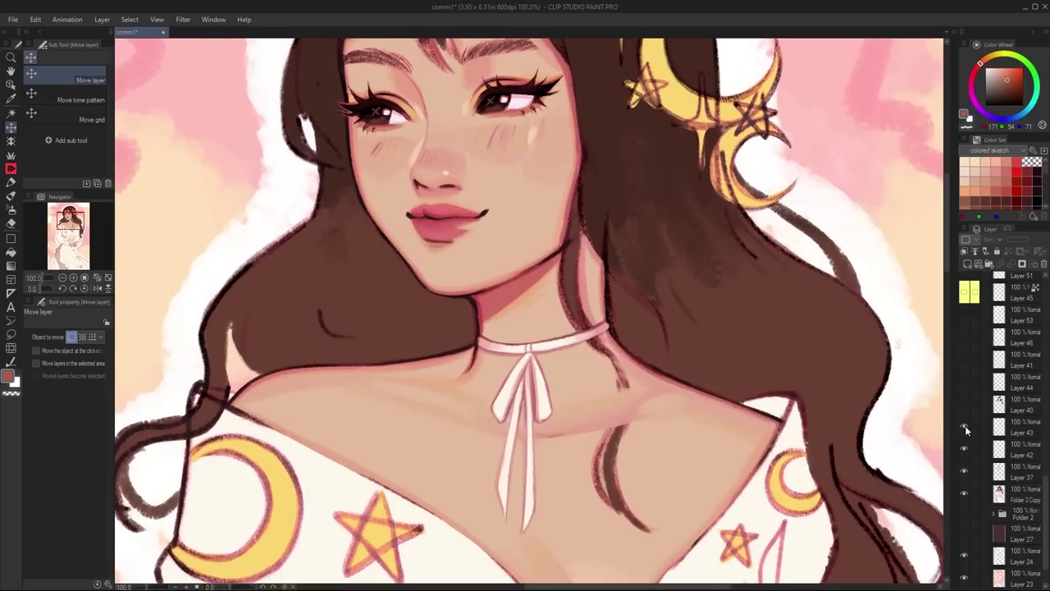
{"action": "left_click", "coordinate": [965, 426]}
{"action": "left_click", "coordinate": [965, 426]}
Step: Show Layer 40 to bring in the rendered hair over the rough hair sketch
{"action": "scroll", "coordinate": [607, 317], "scroll_direction": "down", "scroll_amount": 3}
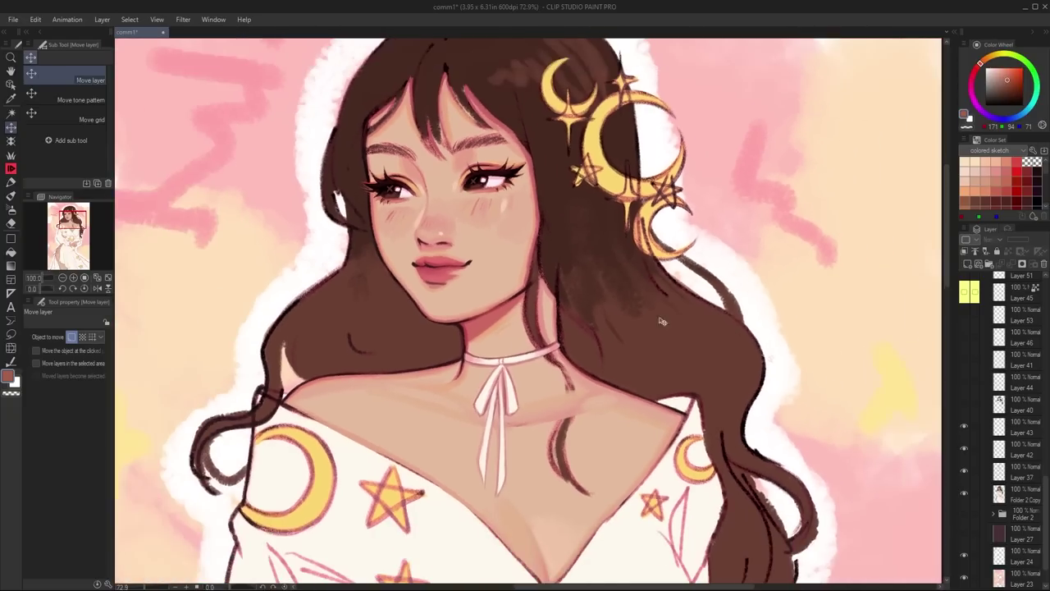
{"action": "left_click", "coordinate": [964, 404]}
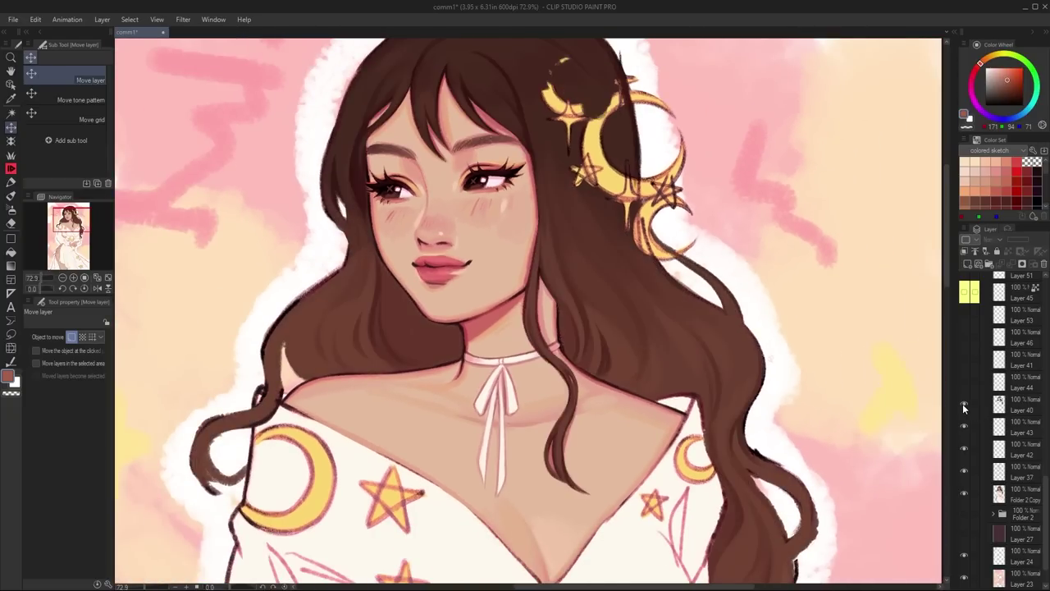
{"action": "left_click", "coordinate": [964, 404]}
{"action": "left_click", "coordinate": [964, 404]}
{"action": "scroll", "coordinate": [529, 314], "scroll_direction": "down", "scroll_amount": 3}
{"action": "scroll", "coordinate": [608, 231], "scroll_direction": "up", "scroll_amount": 3}
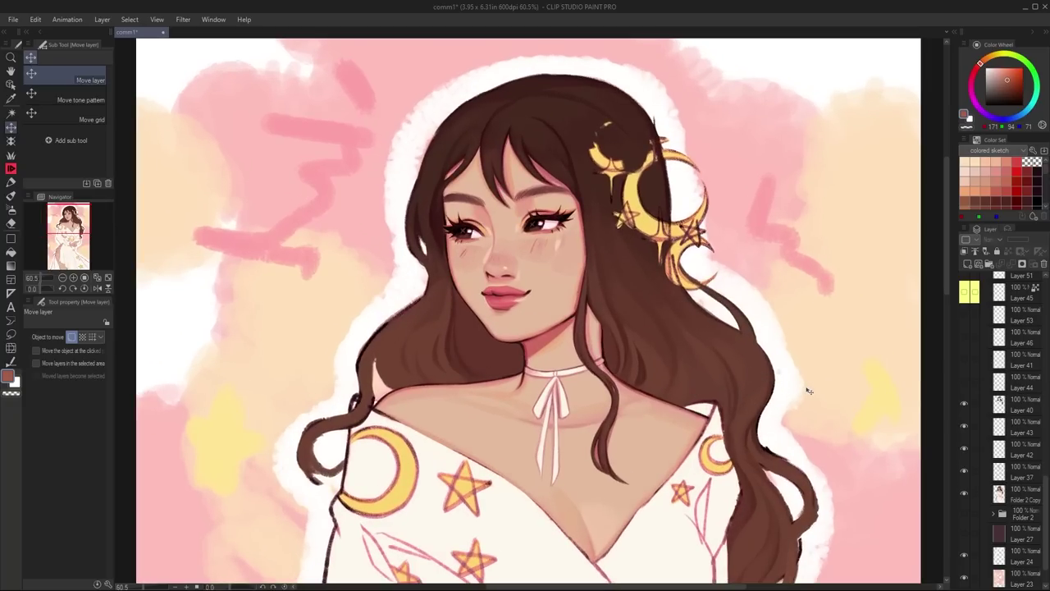
Step: Examine the hair strands from the ends up to the fringe, comparing them with Layer 40 on and off
{"action": "left_click_drag", "start_coordinate": [803, 503], "coordinate": [715, 396]}
{"action": "scroll", "coordinate": [716, 396], "scroll_direction": "up", "scroll_amount": 2}
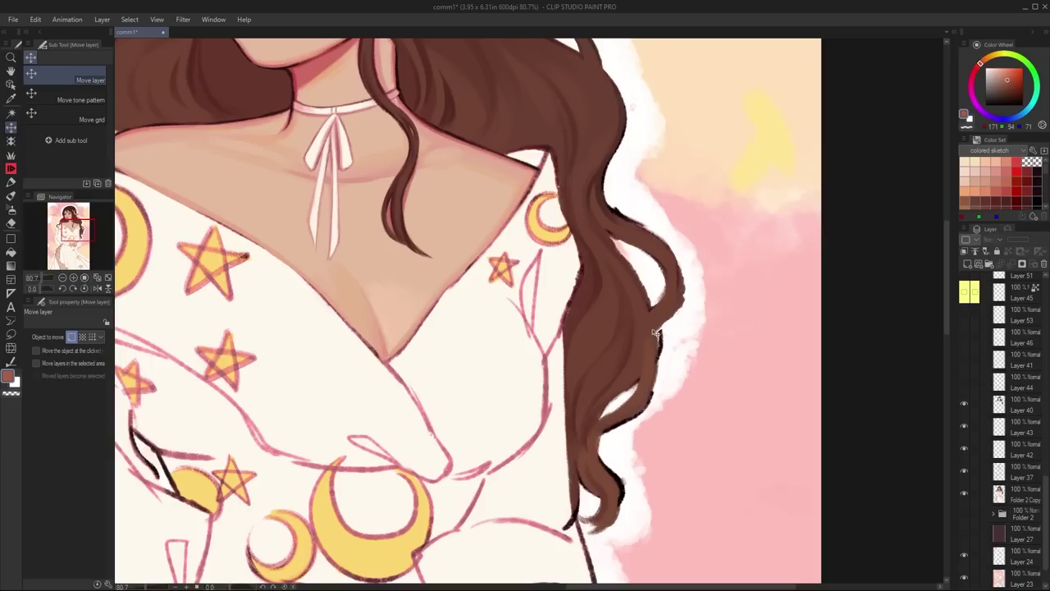
{"action": "left_click_drag", "start_coordinate": [312, 441], "coordinate": [637, 584]}
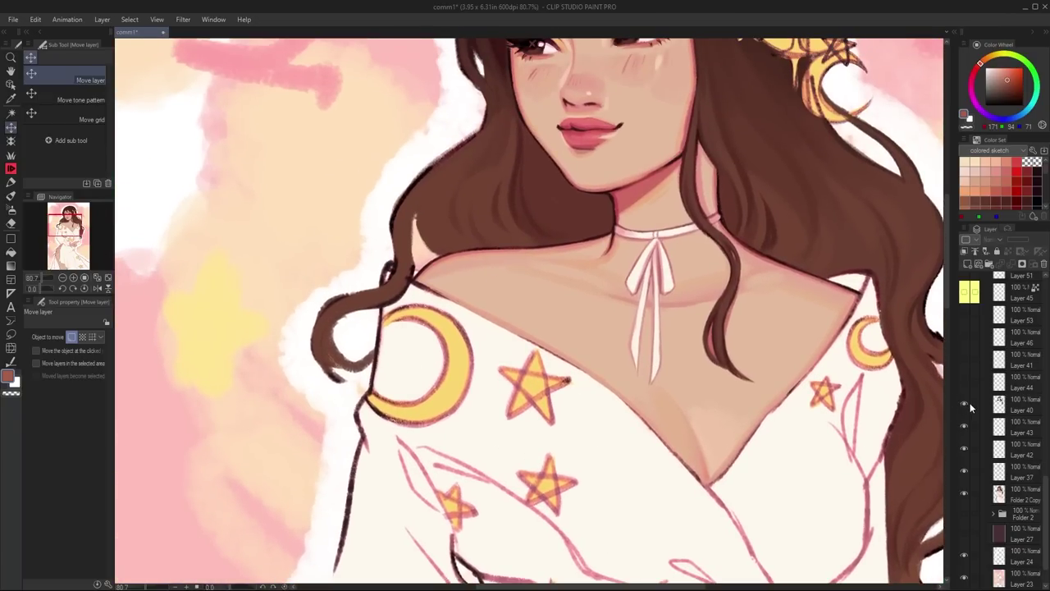
{"action": "left_click_drag", "start_coordinate": [911, 250], "coordinate": [761, 443]}
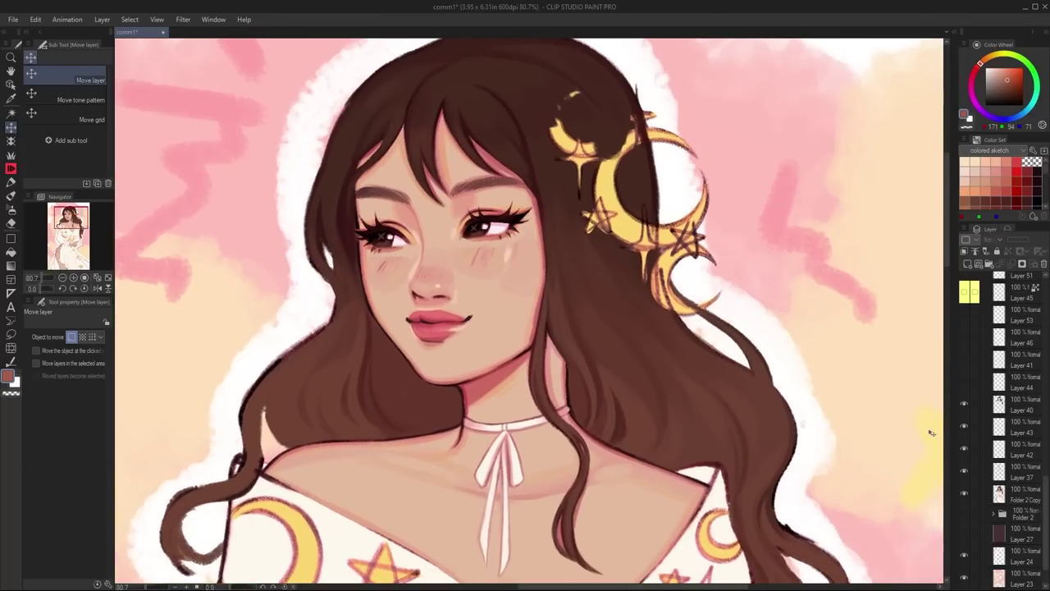
{"action": "left_click", "coordinate": [965, 403]}
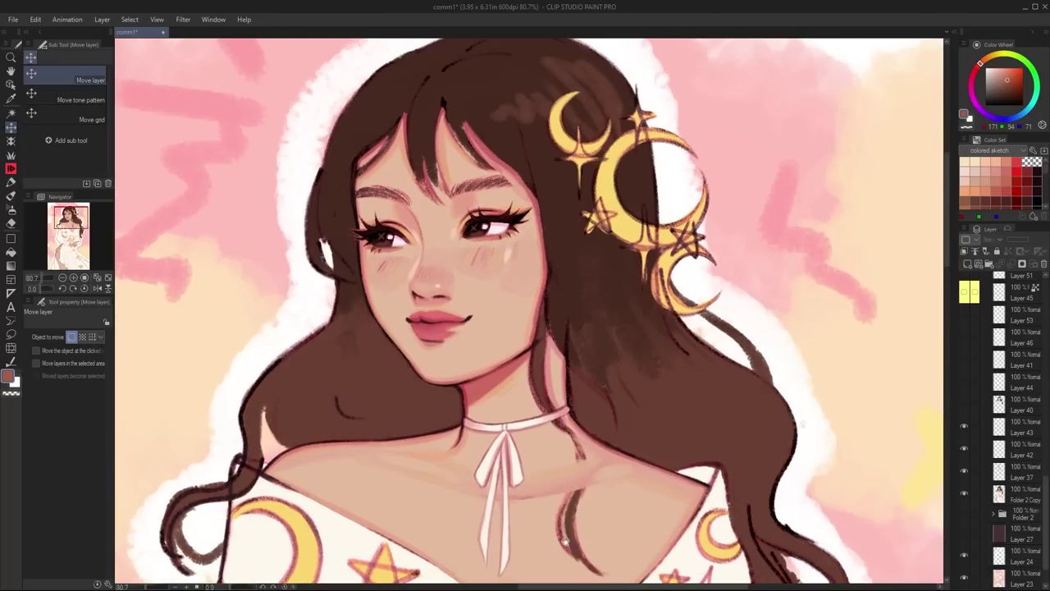
{"action": "left_click", "coordinate": [967, 403]}
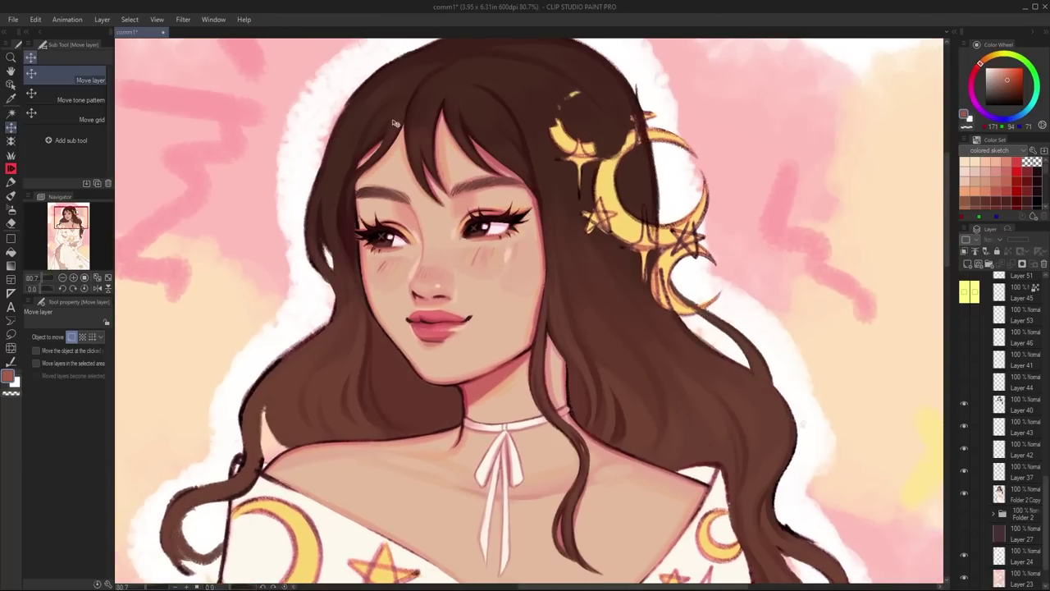
{"action": "left_click", "coordinate": [965, 404]}
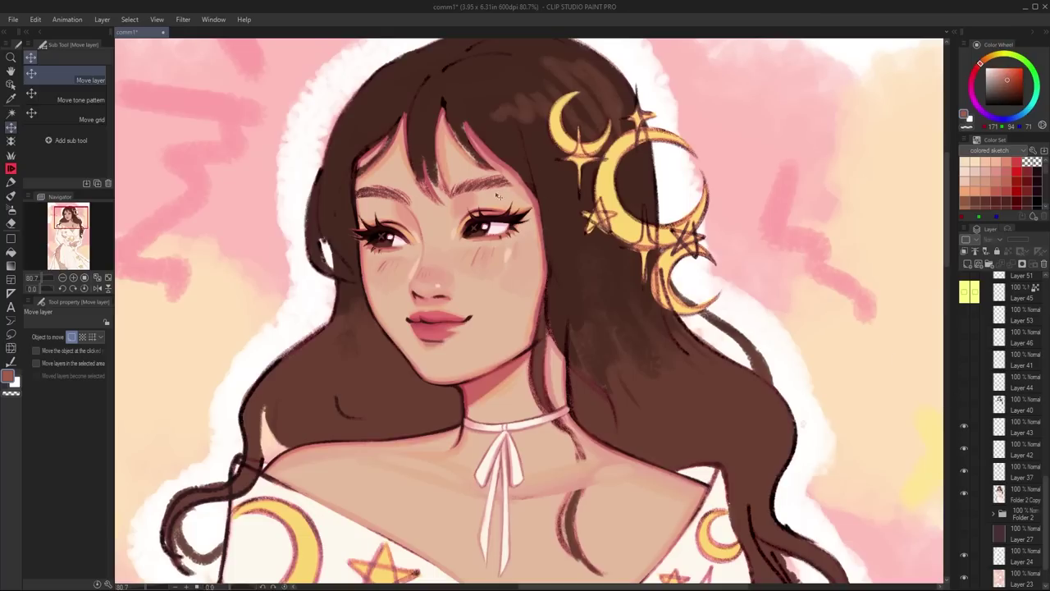
{"action": "key", "text": "ctrl+minus"}
{"action": "key", "text": "ctrl+minus"}
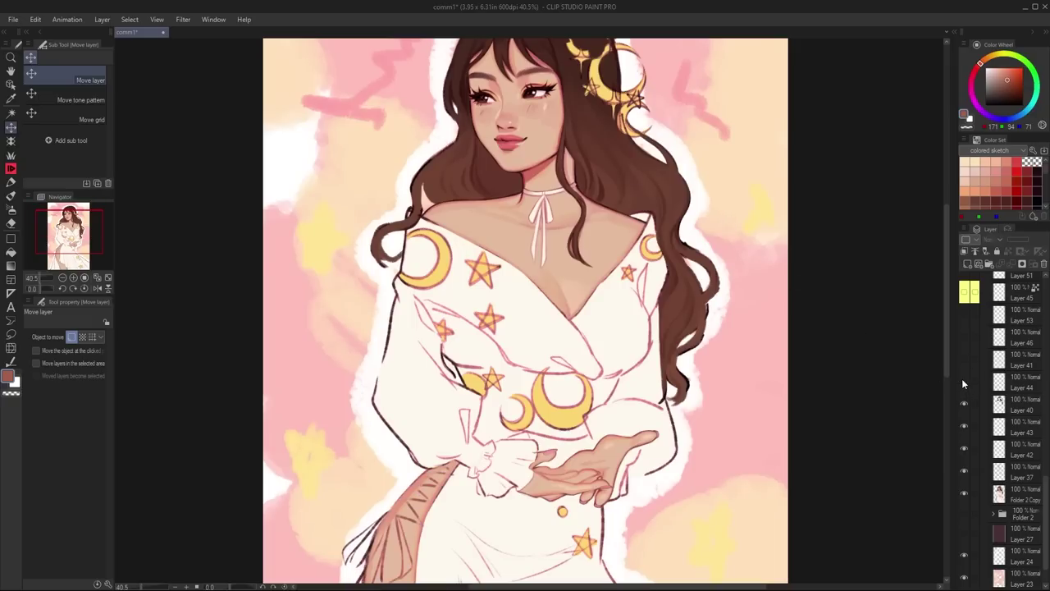
Step: Show Layer 44 and compare the hip lacing and ribbons with and without their lilac rendering, keeping the layer visible
{"action": "left_click_drag", "start_coordinate": [426, 557], "coordinate": [620, 425]}
{"action": "scroll", "coordinate": [620, 425], "scroll_direction": "up", "scroll_amount": 2}
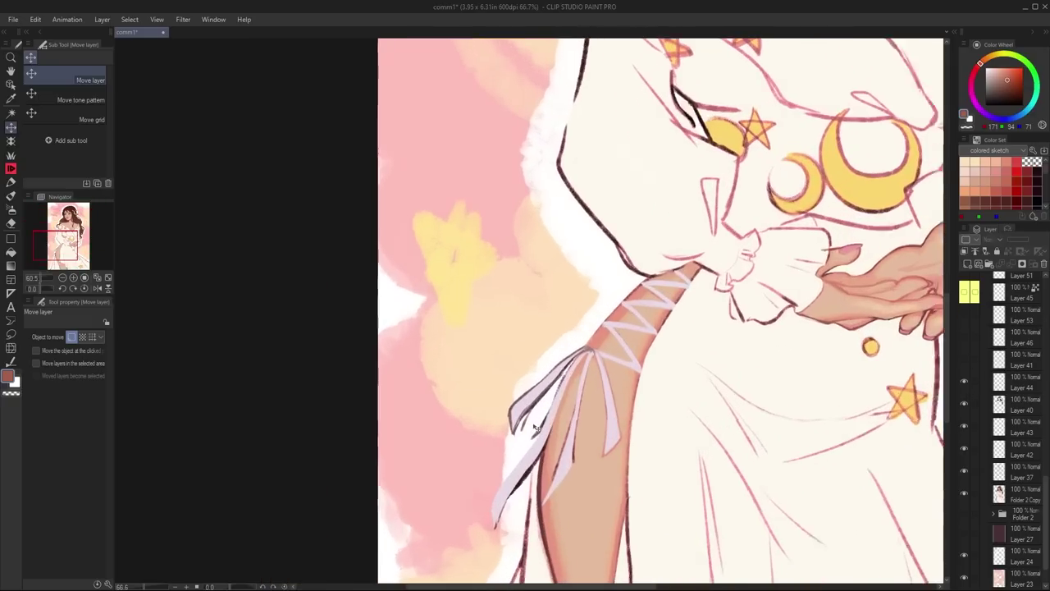
{"action": "left_click", "coordinate": [964, 383]}
{"action": "left_click", "coordinate": [964, 383]}
{"action": "left_click", "coordinate": [964, 383]}
{"action": "left_click", "coordinate": [964, 383]}
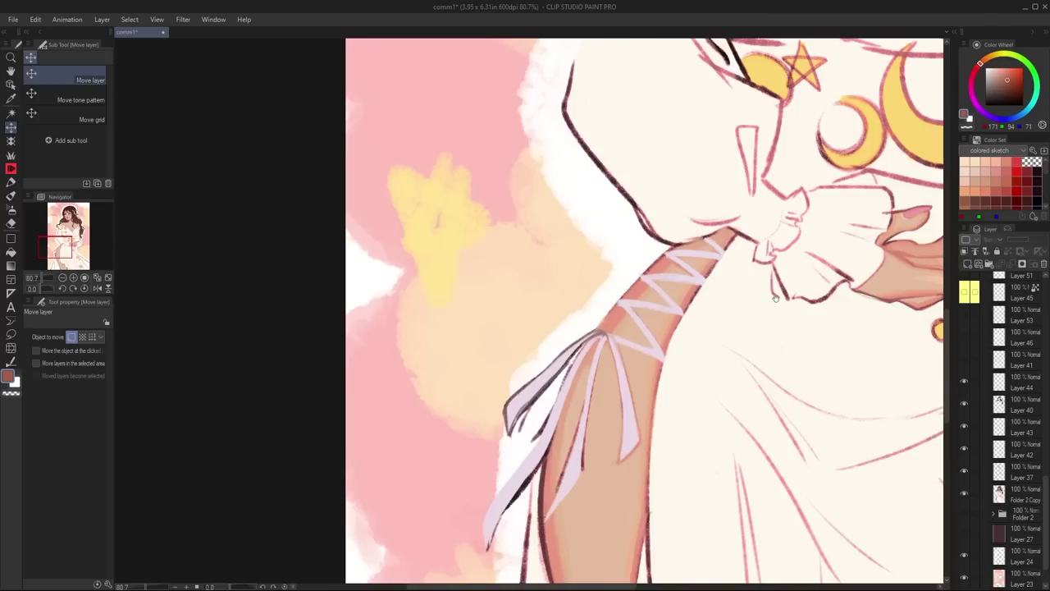
Step: Show Layer 41 and compare the dress, sleeves and cuff with and without the fabric shading, keeping the layer visible
{"action": "scroll", "coordinate": [776, 297], "scroll_direction": "down", "scroll_amount": 4}
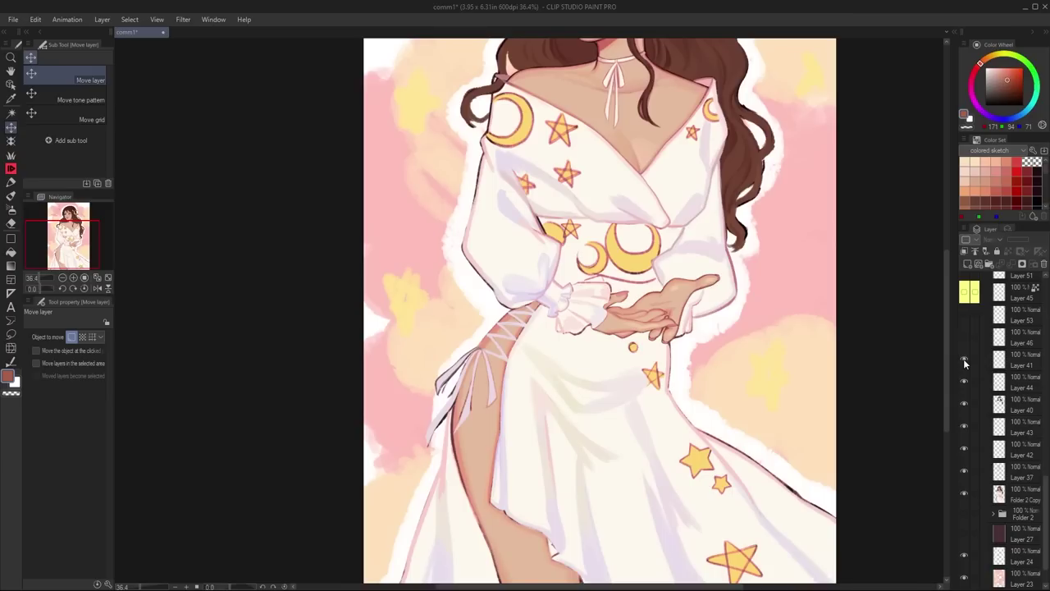
{"action": "left_click_drag", "start_coordinate": [785, 347], "coordinate": [685, 366]}
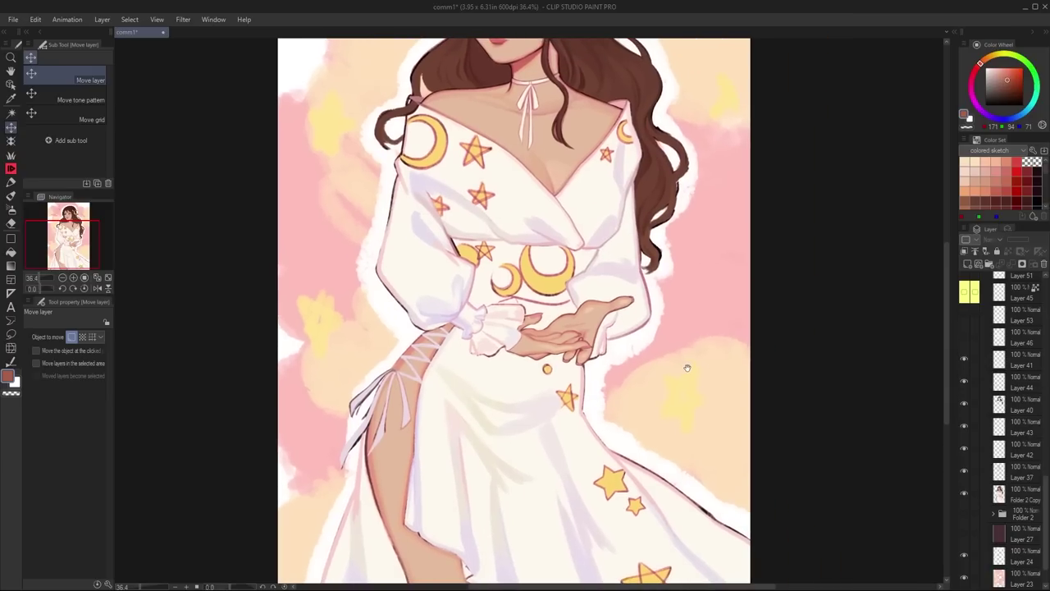
{"action": "left_click", "coordinate": [965, 359]}
{"action": "left_click", "coordinate": [966, 359]}
{"action": "left_click", "coordinate": [965, 359]}
{"action": "left_click", "coordinate": [965, 359]}
{"action": "left_click", "coordinate": [965, 358]}
{"action": "scroll", "coordinate": [602, 283], "scroll_direction": "up", "scroll_amount": 1}
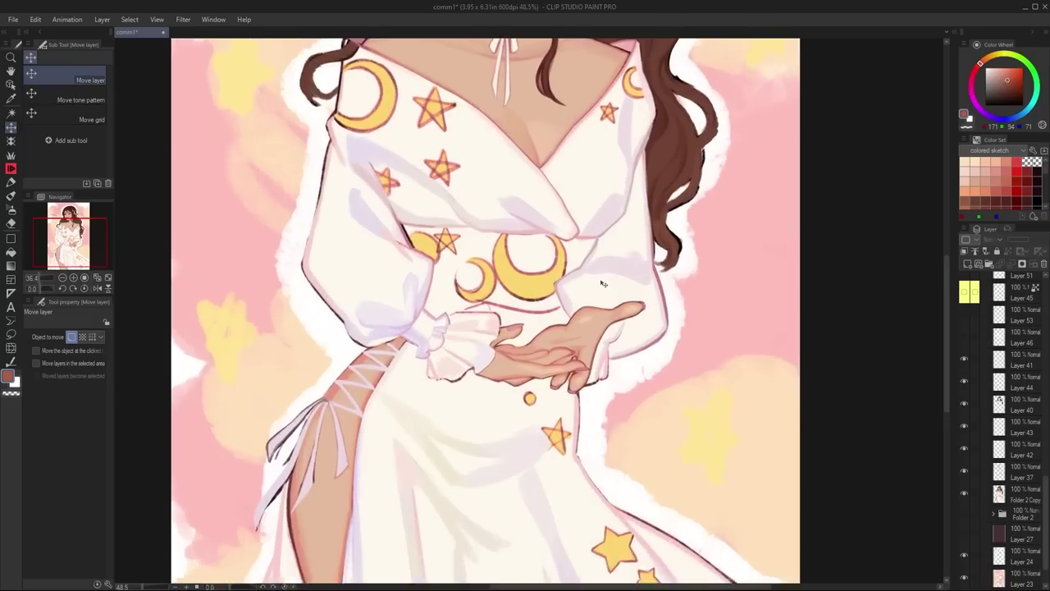
{"action": "scroll", "coordinate": [602, 283], "scroll_direction": "up", "scroll_amount": 1}
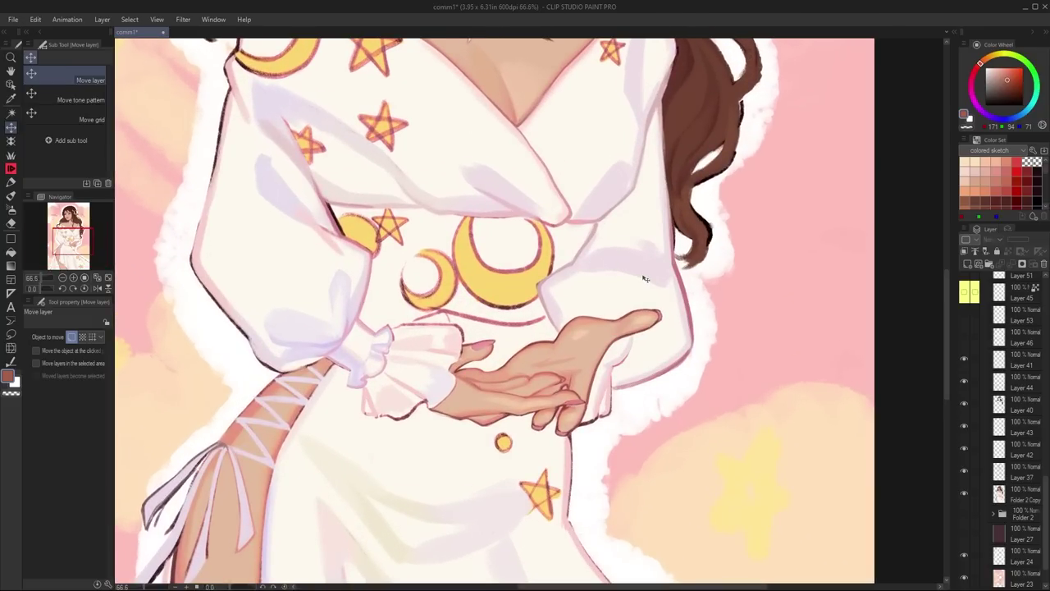
{"action": "scroll", "coordinate": [646, 279], "scroll_direction": "up", "scroll_amount": 4}
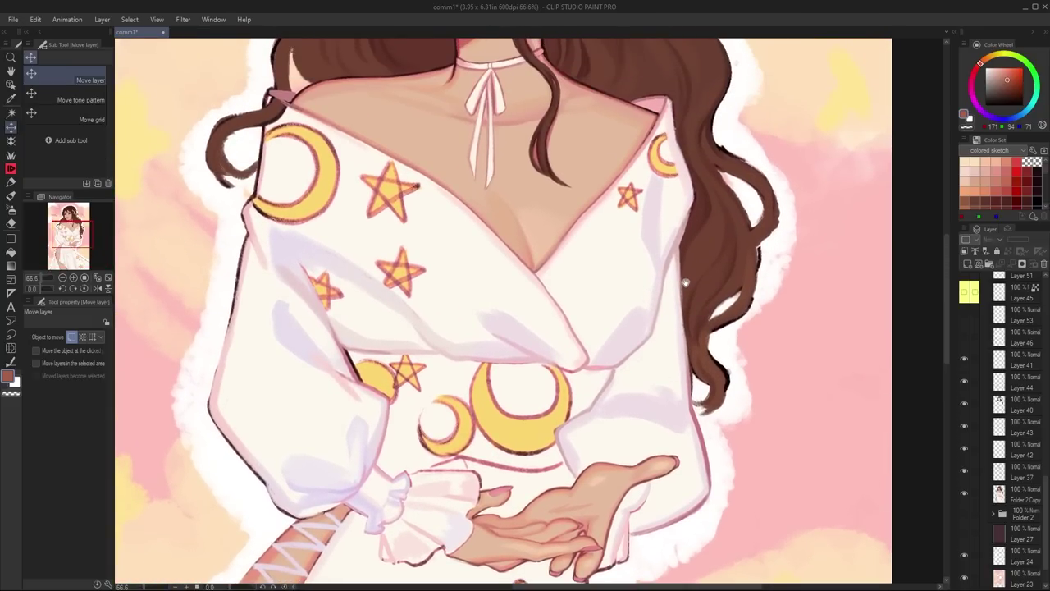
{"action": "scroll", "coordinate": [657, 281], "scroll_direction": "down", "scroll_amount": 2}
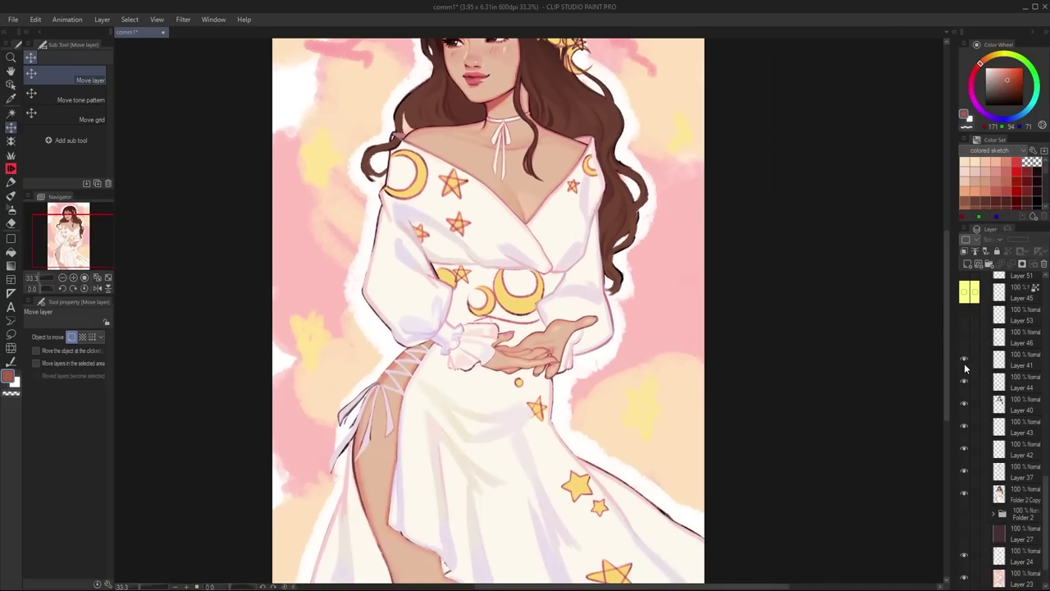
Step: Show Layer 46 to cover the dress's sketched stars and moons, and compare the fabric with the layer on and off
{"action": "left_click", "coordinate": [964, 337]}
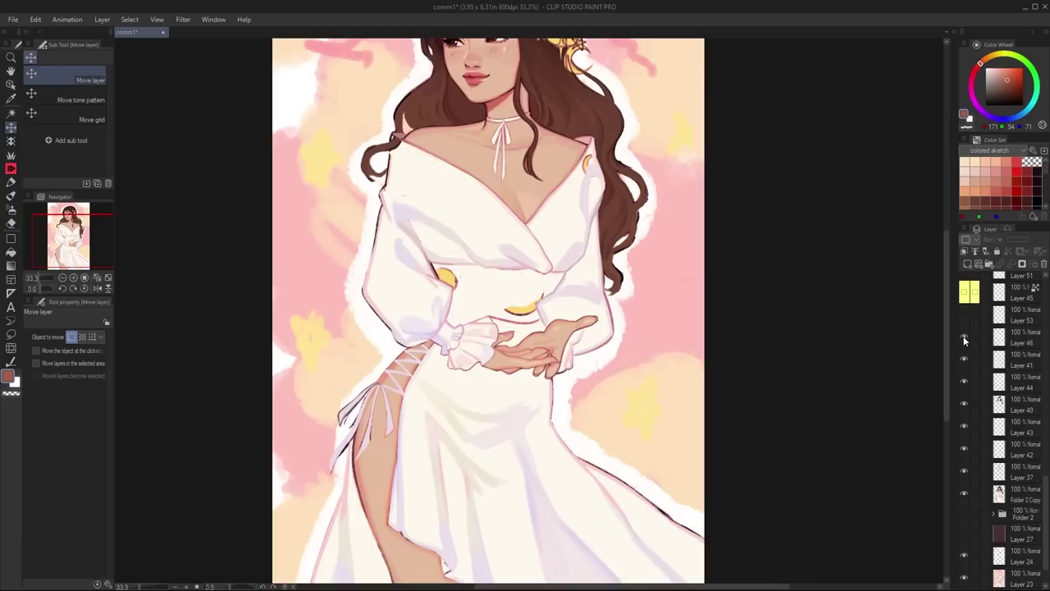
{"action": "left_click", "coordinate": [964, 338]}
{"action": "left_click", "coordinate": [964, 338]}
{"action": "left_click", "coordinate": [964, 338]}
{"action": "left_click", "coordinate": [964, 337]}
{"action": "scroll", "coordinate": [501, 431], "scroll_direction": "down", "scroll_amount": 3}
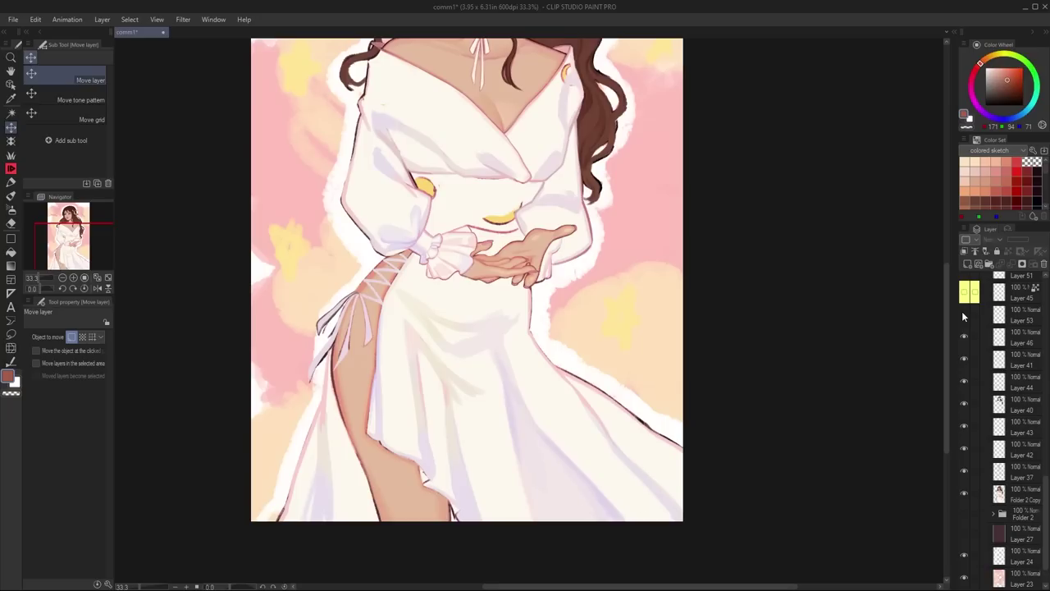
{"action": "left_click", "coordinate": [964, 338]}
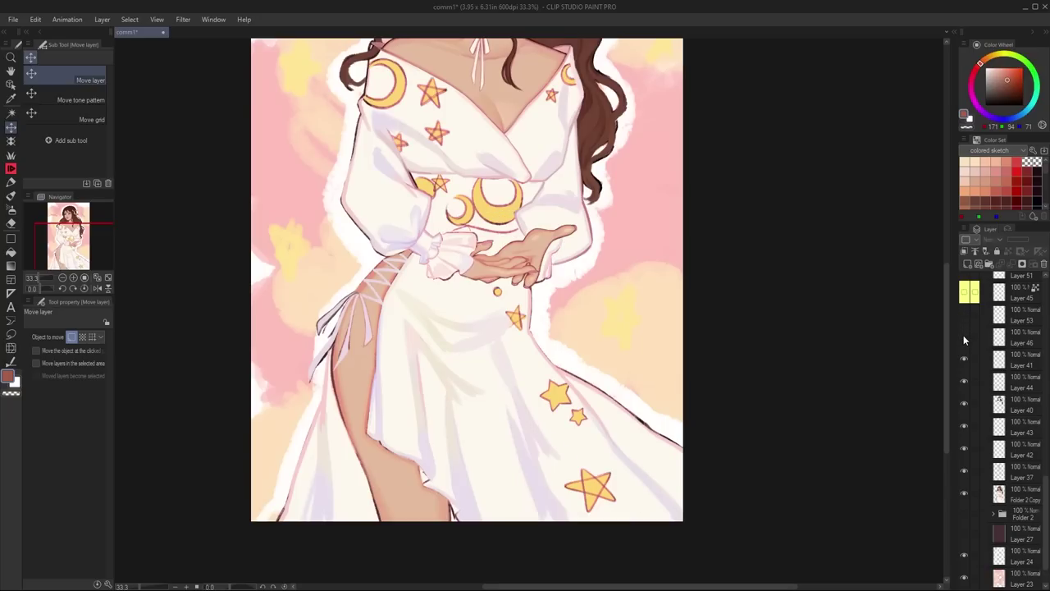
{"action": "left_click", "coordinate": [964, 337]}
{"action": "left_click", "coordinate": [964, 337]}
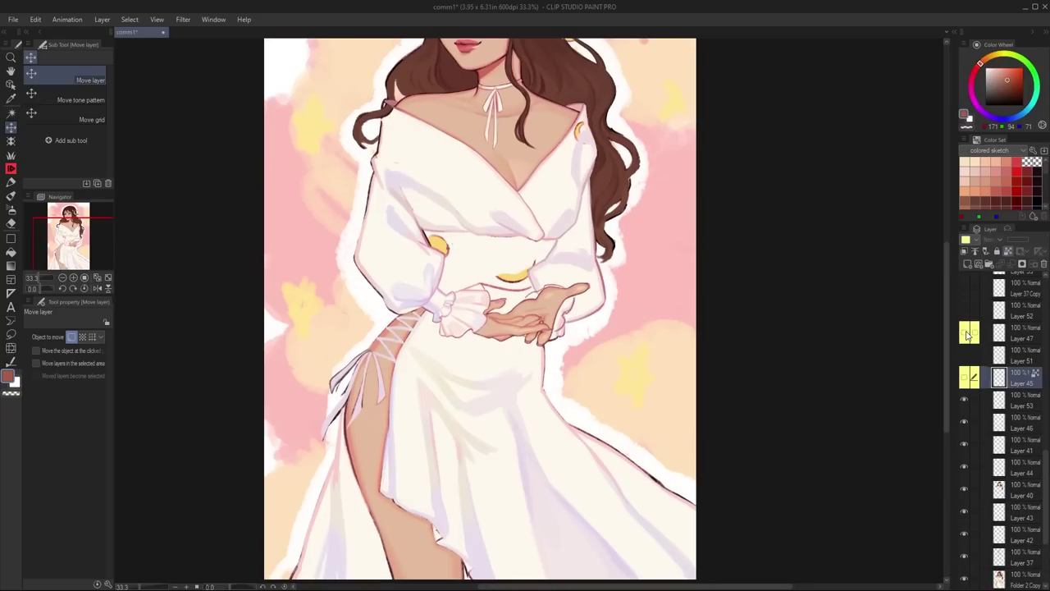
Step: Show the rendered gold stars and moons on Layer 47, and compare them with Layer 46 hidden and shown beneath
{"action": "left_click", "coordinate": [966, 333]}
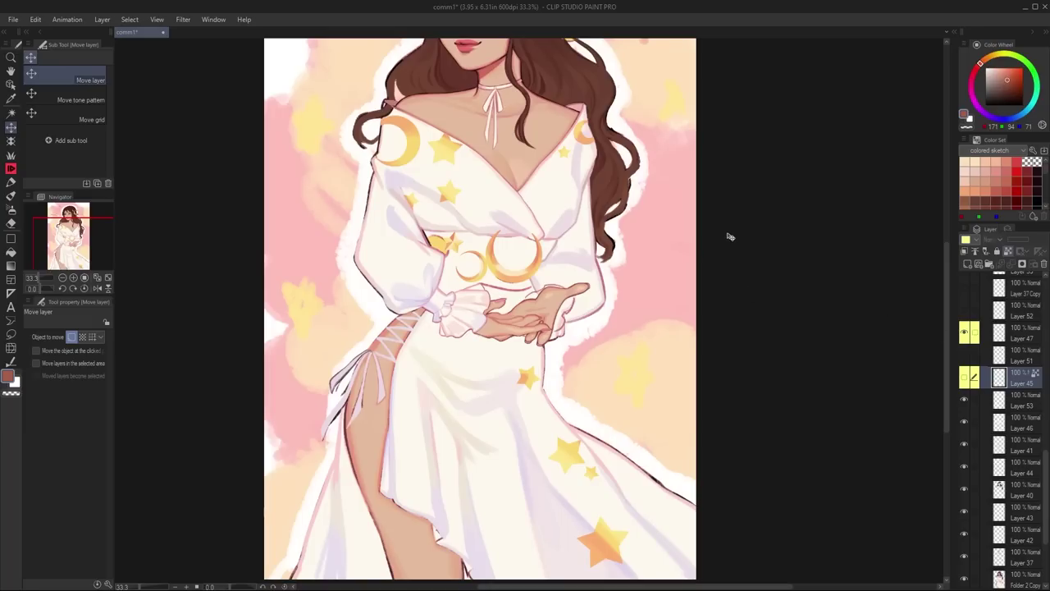
{"action": "left_click", "coordinate": [965, 423]}
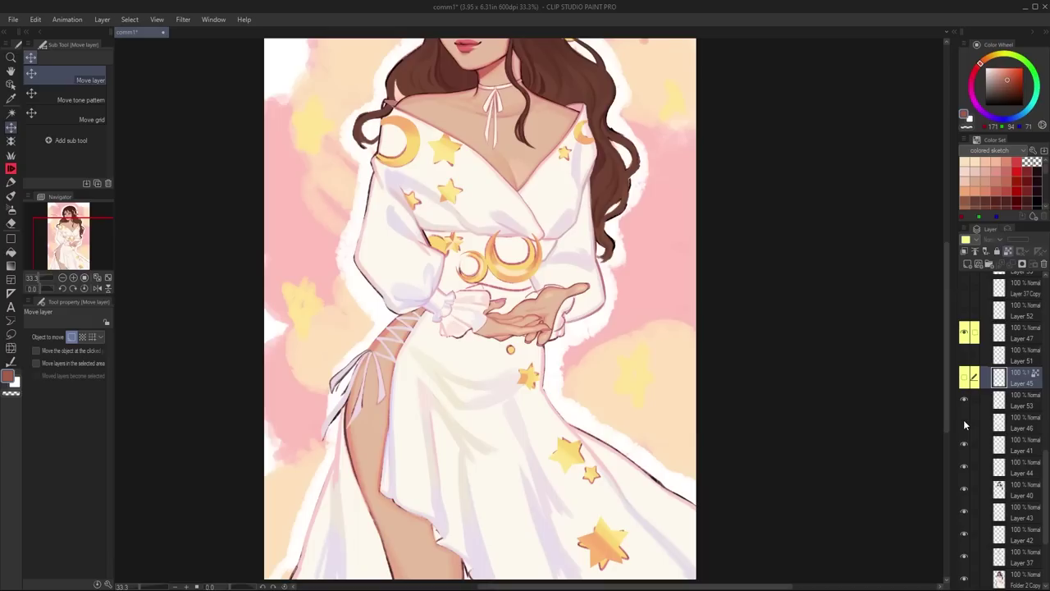
{"action": "left_click", "coordinate": [965, 422]}
{"action": "left_click", "coordinate": [965, 423]}
{"action": "left_click", "coordinate": [965, 423]}
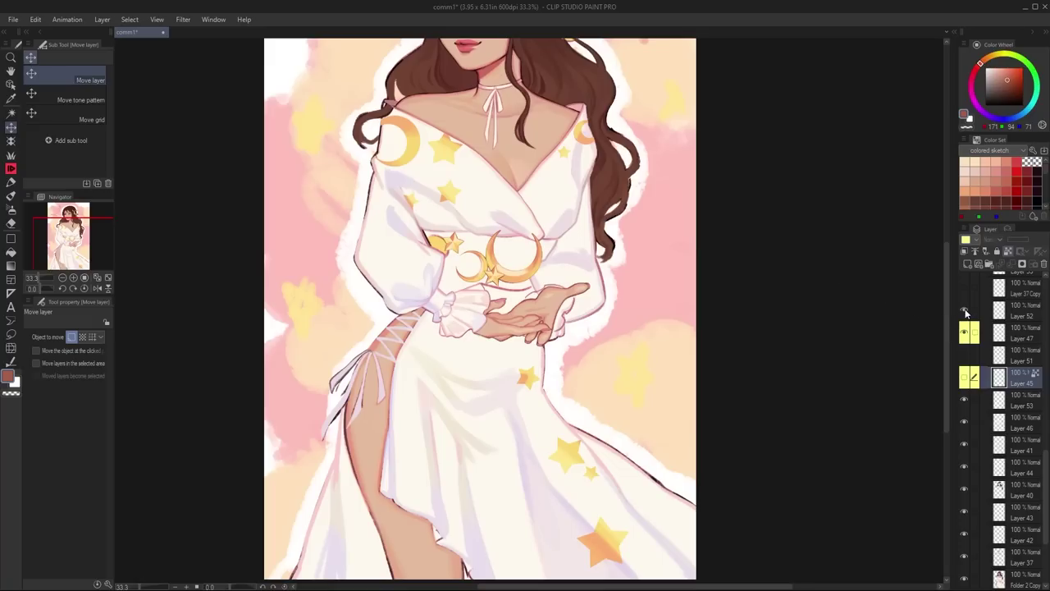
Step: Show Layer 52 to add the faceted stars around the waist moons, viewed up close
{"action": "scroll", "coordinate": [614, 289], "scroll_direction": "up", "scroll_amount": 2}
{"action": "scroll", "coordinate": [614, 290], "scroll_direction": "up", "scroll_amount": 3}
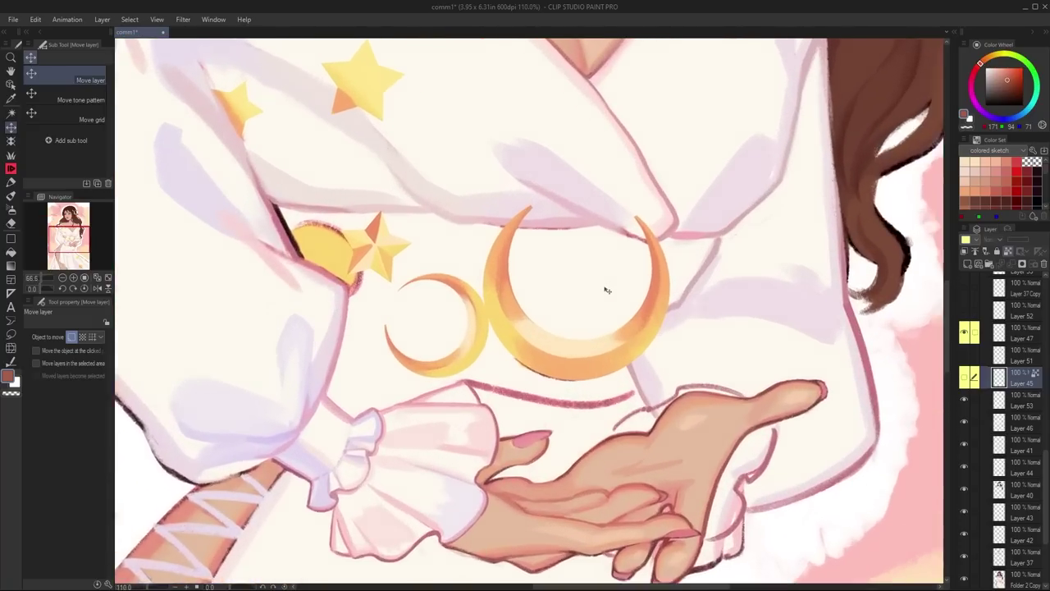
{"action": "left_click", "coordinate": [965, 311]}
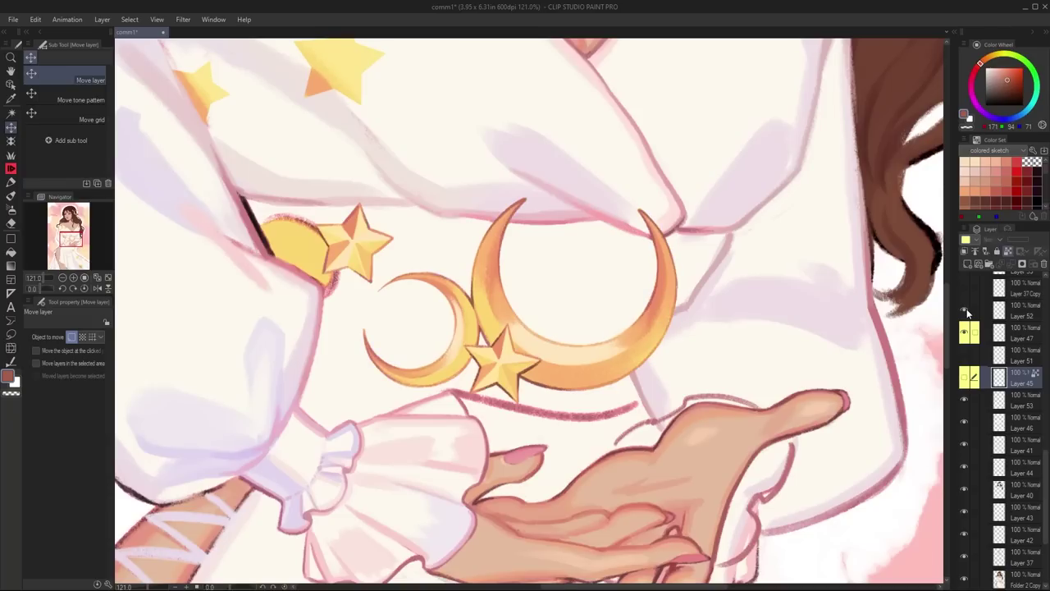
Step: Compare the waist moons with and without the faceted stars on Layer 52, keeping the layer visible
{"action": "left_click", "coordinate": [966, 311]}
{"action": "left_click", "coordinate": [966, 311]}
{"action": "left_click", "coordinate": [966, 311]}
{"action": "left_click", "coordinate": [966, 311]}
{"action": "left_click", "coordinate": [966, 311]}
{"action": "left_click", "coordinate": [966, 311]}
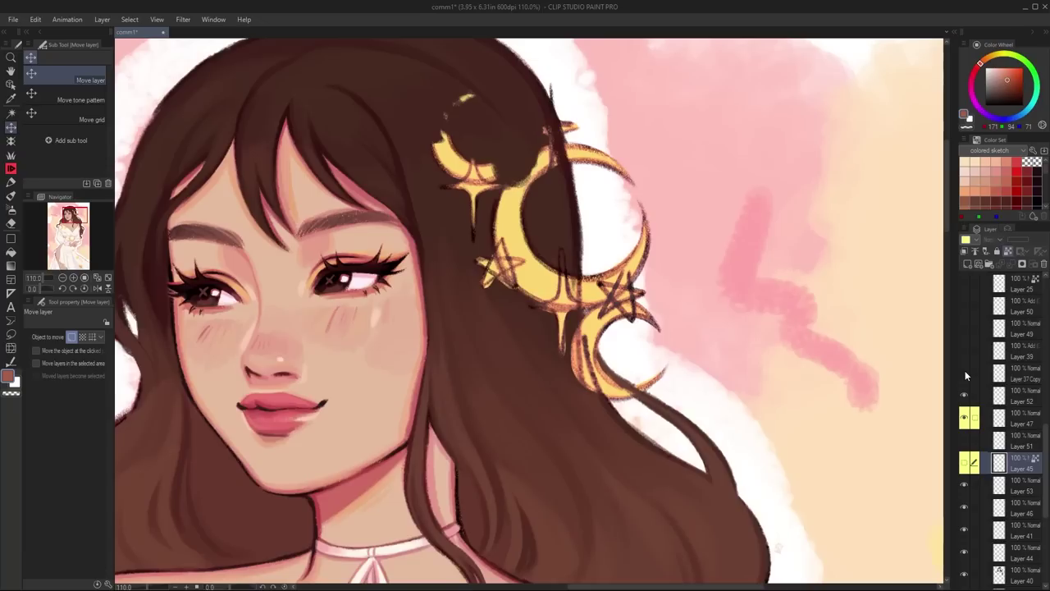
Step: Show Layer 37 Copy for the rendered crescent moons in the hair, and Layer 51 to paint over the leftover sketched star
{"action": "left_click", "coordinate": [965, 374]}
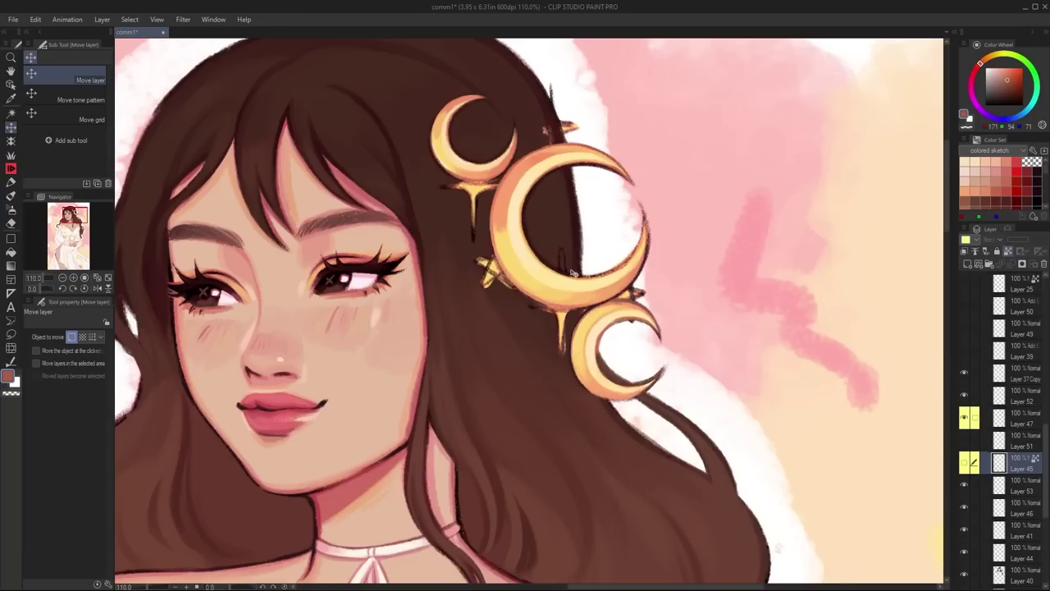
{"action": "scroll", "coordinate": [579, 283], "scroll_direction": "down", "scroll_amount": 3}
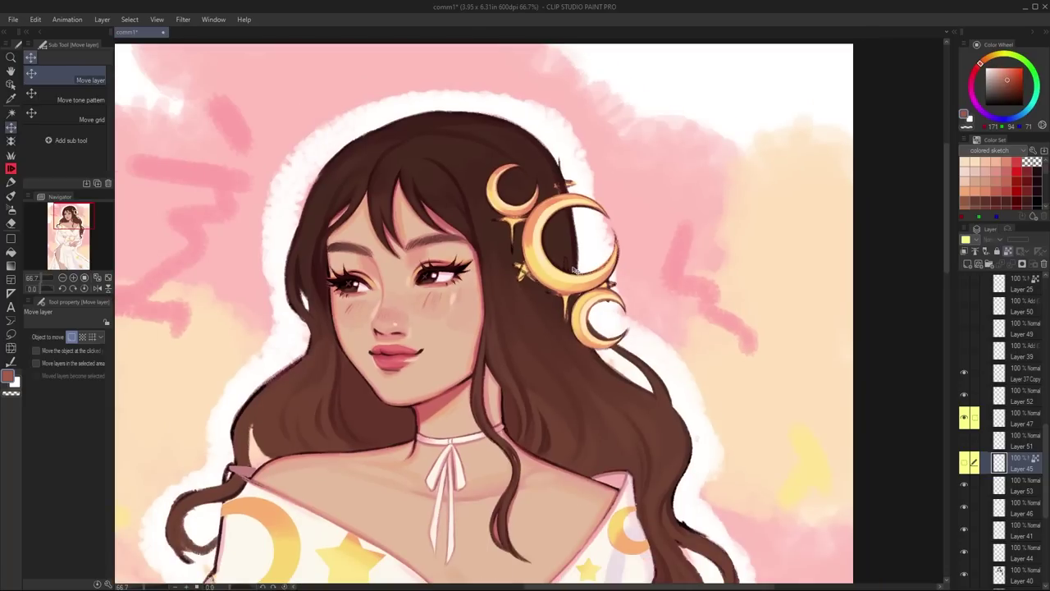
{"action": "scroll", "coordinate": [576, 272], "scroll_direction": "up", "scroll_amount": 2}
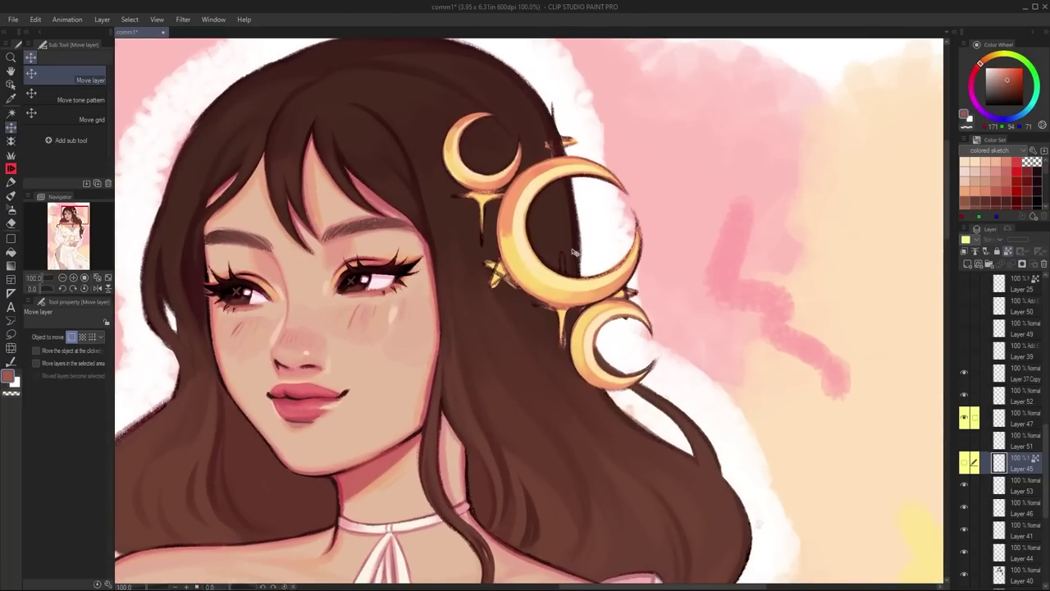
{"action": "left_click", "coordinate": [966, 441]}
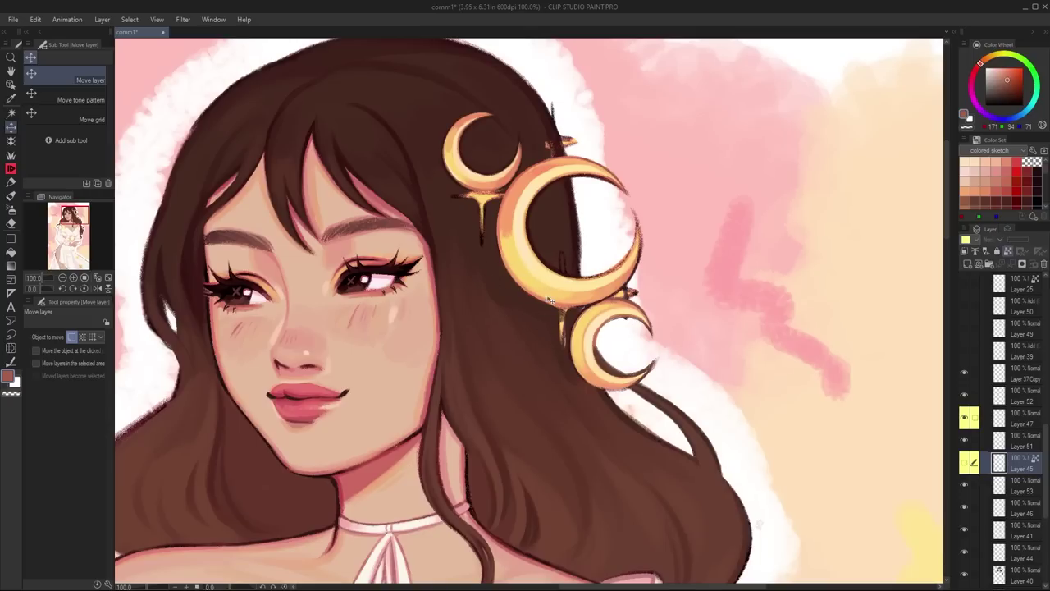
Step: Show Layer 39 and compare the hair moons with and without its glow highlights, keeping the layer visible
{"action": "key", "text": "ctrl+plus"}
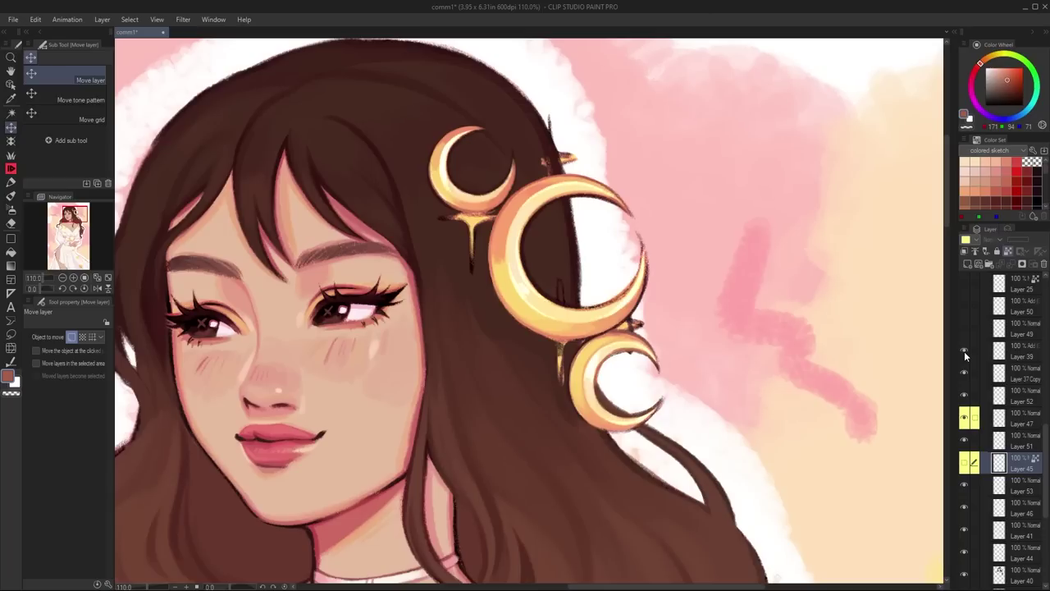
{"action": "left_click", "coordinate": [964, 352]}
{"action": "left_click", "coordinate": [965, 353]}
{"action": "left_click", "coordinate": [966, 354]}
{"action": "left_click", "coordinate": [965, 354]}
{"action": "left_click", "coordinate": [965, 354]}
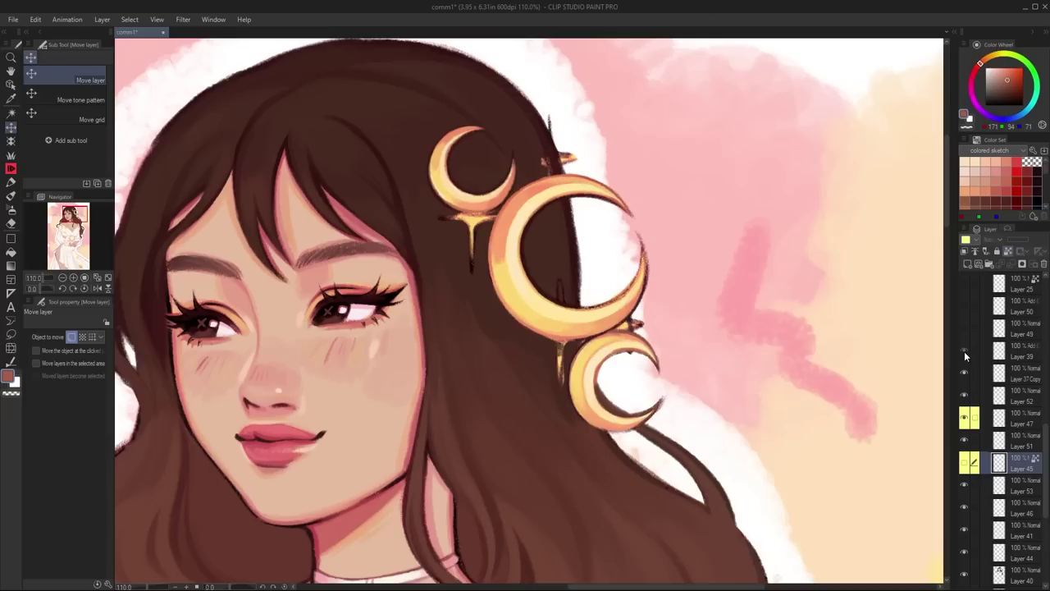
{"action": "left_click", "coordinate": [965, 354]}
{"action": "left_click", "coordinate": [965, 354]}
{"action": "left_click", "coordinate": [965, 354]}
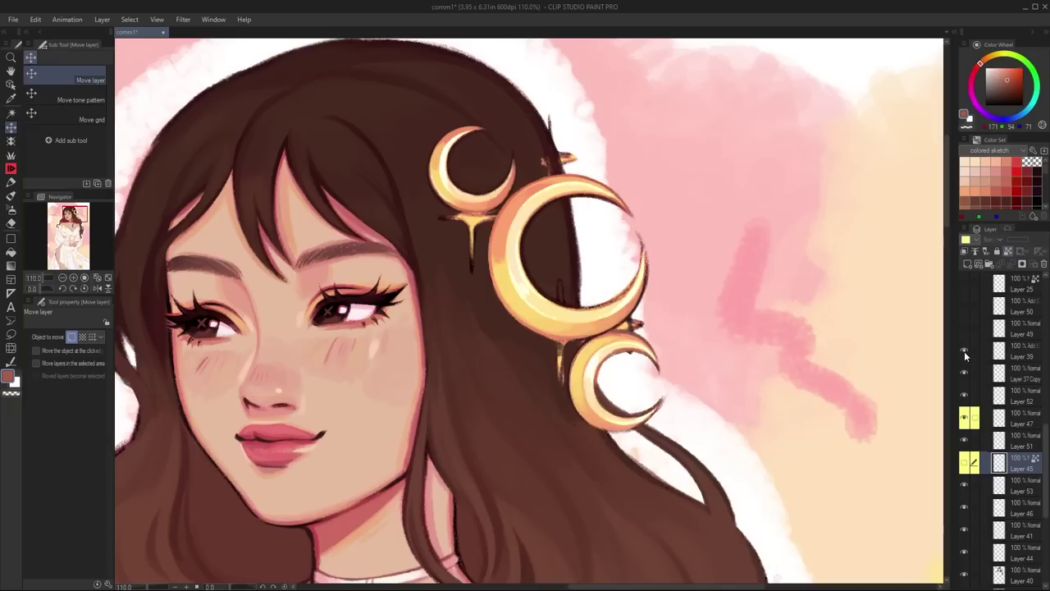
Step: Show Layer 49 and compare the hair ornaments with and without the rendered stars and sparkles, keeping the layer visible
{"action": "left_click", "coordinate": [965, 330]}
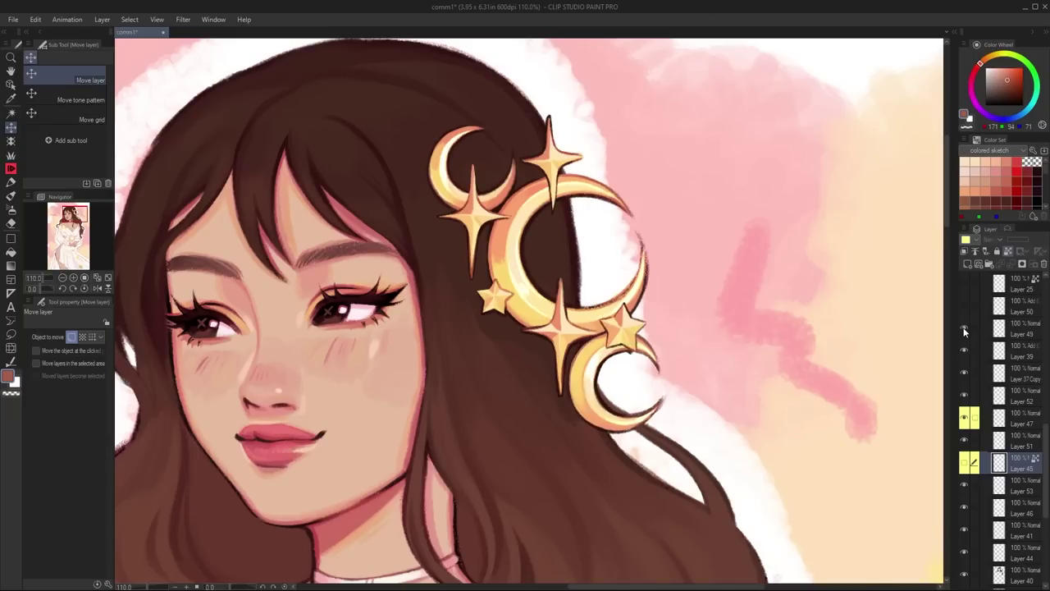
{"action": "left_click", "coordinate": [965, 329]}
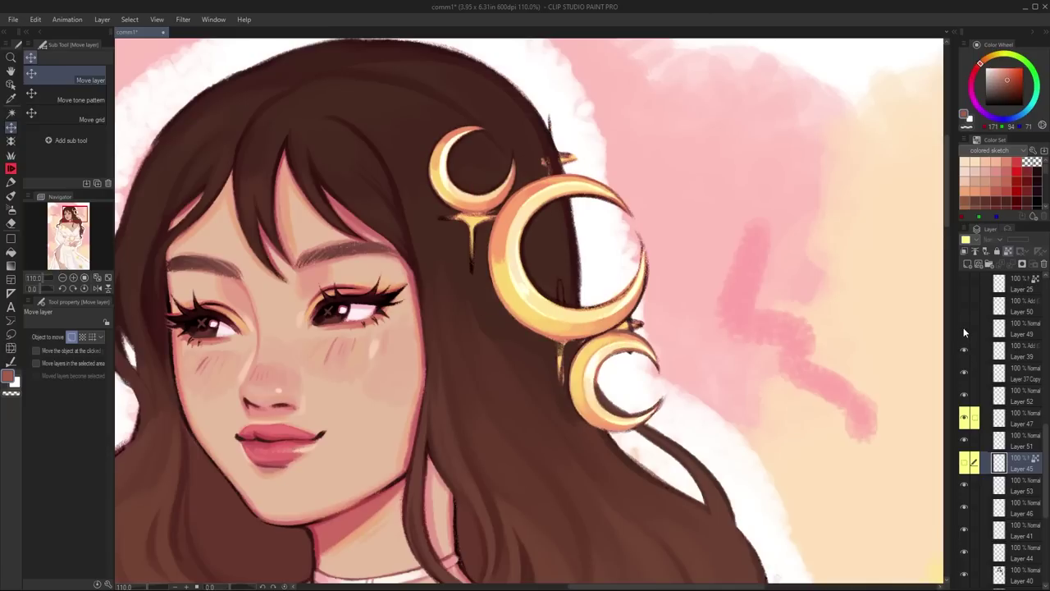
{"action": "left_click", "coordinate": [965, 329]}
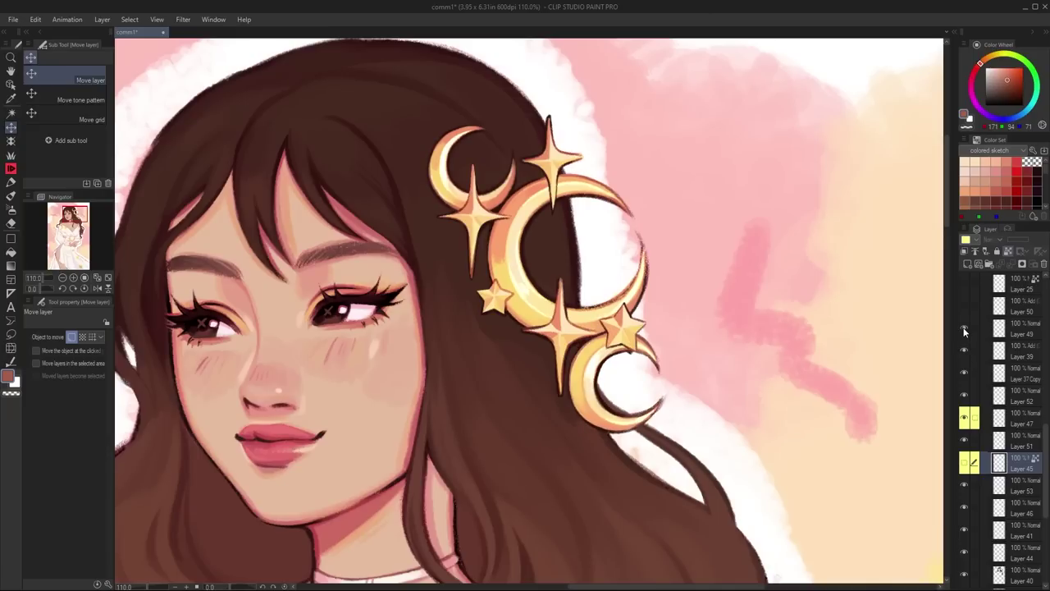
{"action": "left_click", "coordinate": [965, 329]}
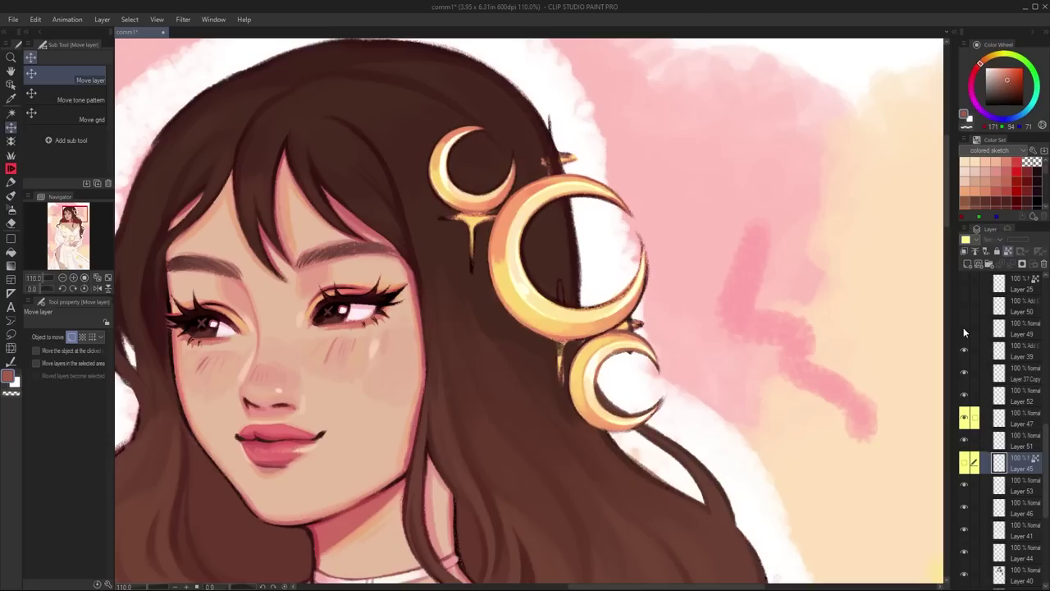
{"action": "left_click", "coordinate": [965, 329]}
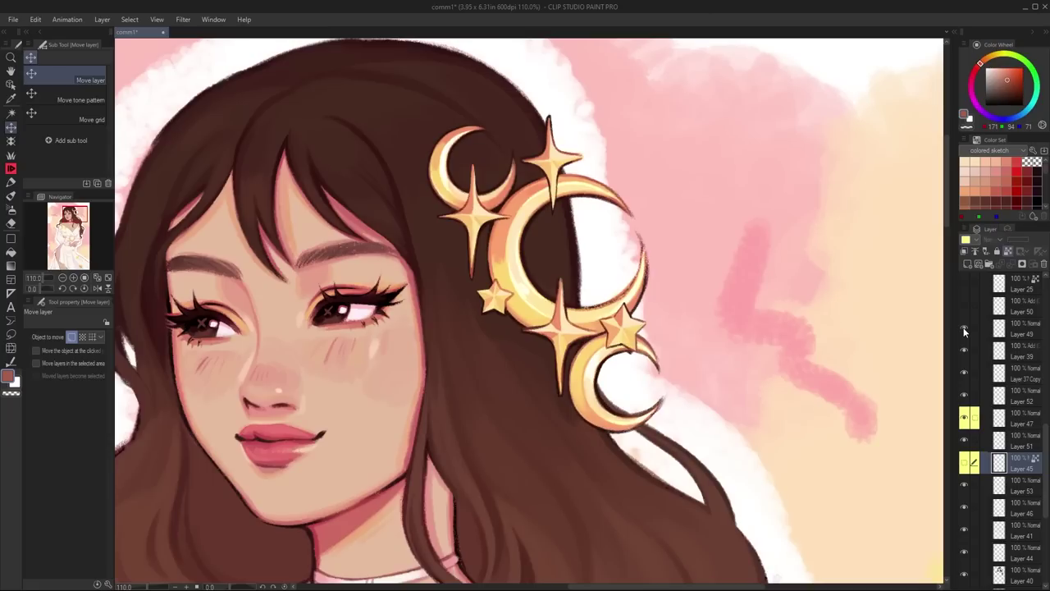
{"action": "left_click", "coordinate": [964, 329]}
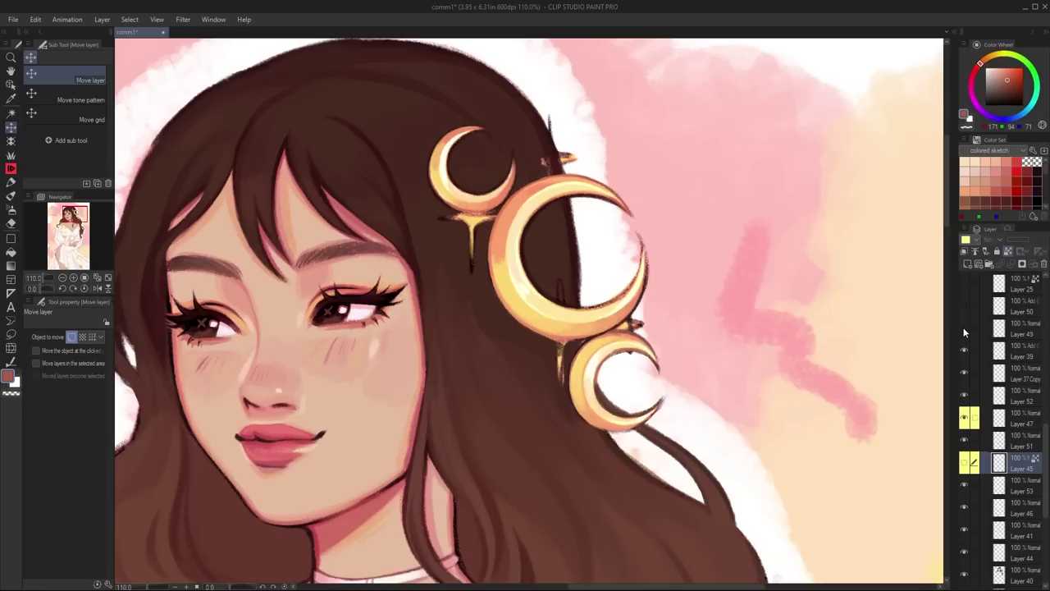
{"action": "left_click", "coordinate": [964, 329]}
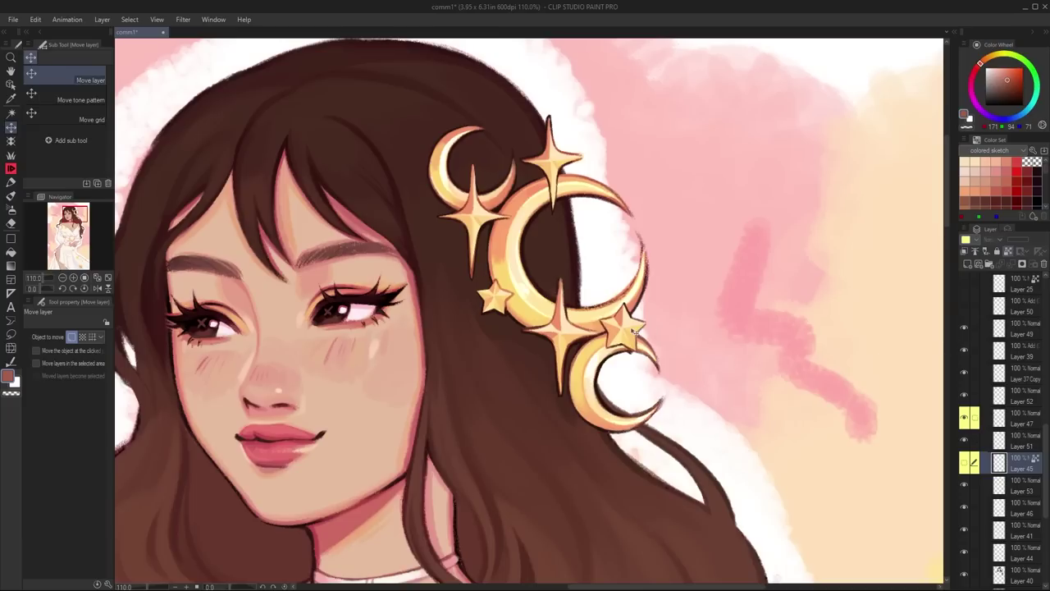
Step: Show Layer 50 and compare the hair ornaments with and without its added glow, keeping the layer visible
{"action": "scroll", "coordinate": [974, 384], "scroll_direction": "up", "scroll_amount": 3}
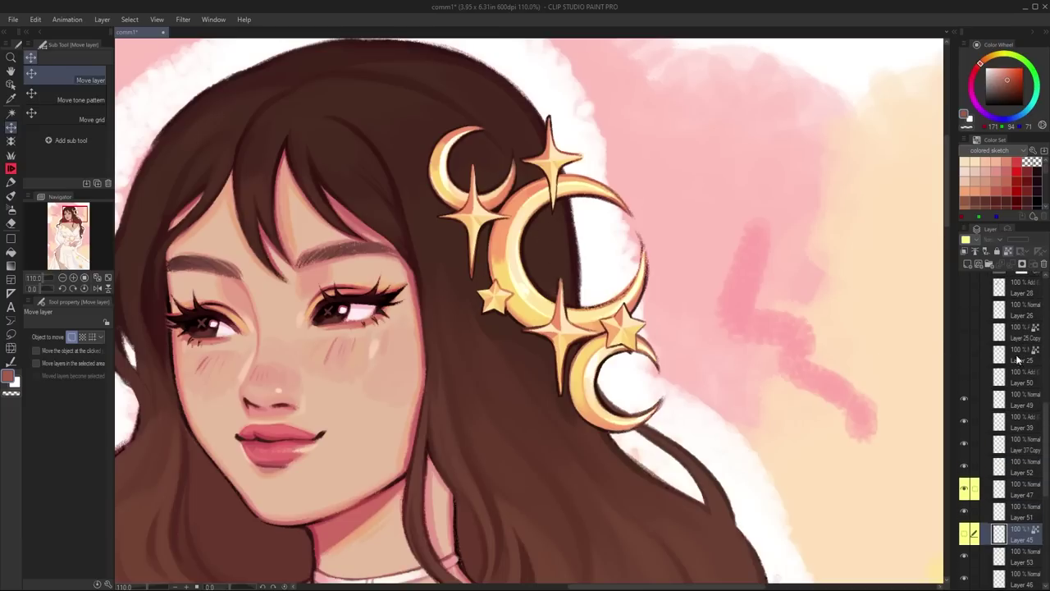
{"action": "left_click", "coordinate": [966, 379]}
{"action": "left_click", "coordinate": [966, 379]}
{"action": "left_click", "coordinate": [966, 379]}
{"action": "left_click", "coordinate": [965, 377]}
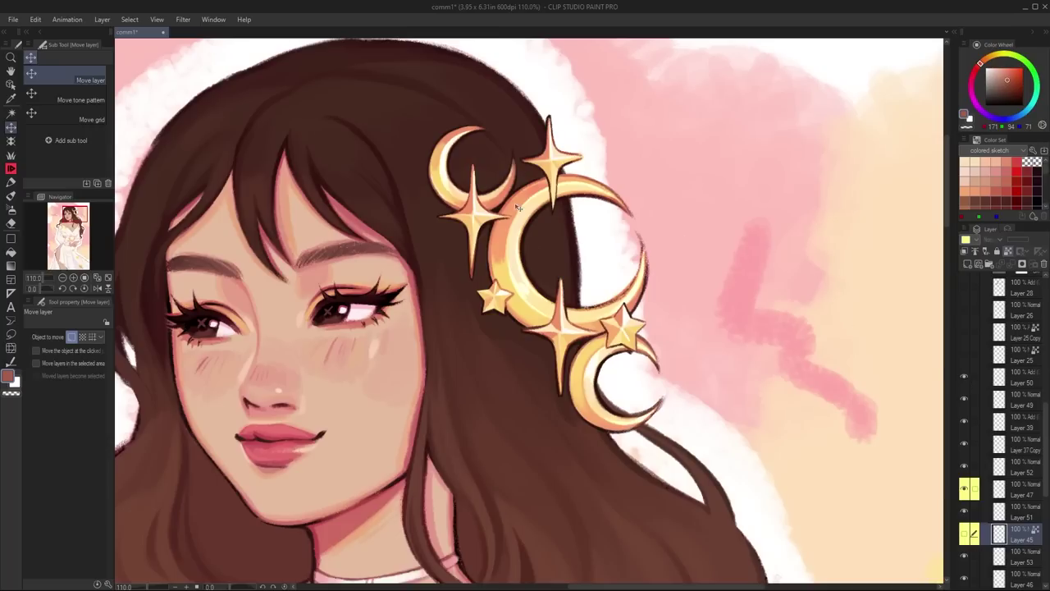
{"action": "left_click", "coordinate": [965, 379]}
{"action": "left_click", "coordinate": [965, 379]}
Step: Build up the glowing star above the hands by showing Layer 25, Layer 25 Copy and Layer 26
{"action": "key", "text": "ctrl+minus"}
{"action": "scroll", "coordinate": [675, 355], "scroll_direction": "up", "scroll_amount": 2}
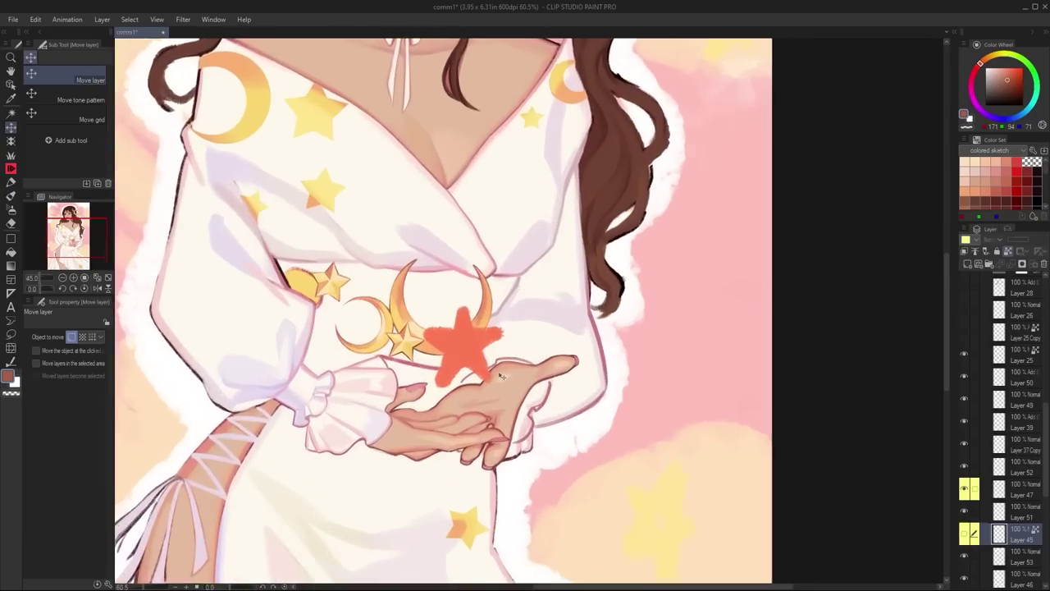
{"action": "left_click", "coordinate": [965, 354]}
{"action": "left_click", "coordinate": [964, 354]}
{"action": "left_click", "coordinate": [964, 333]}
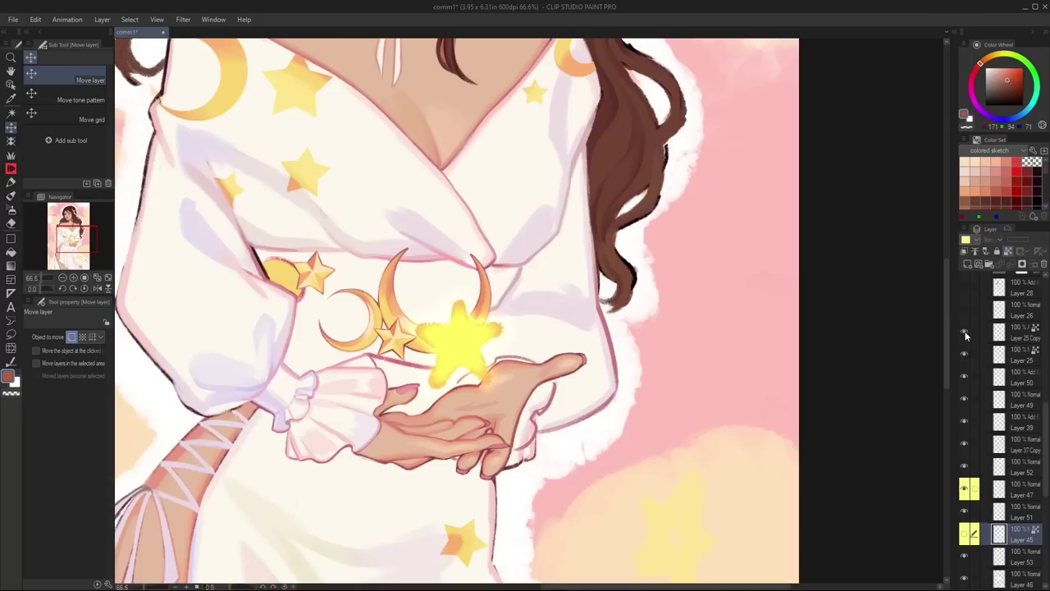
{"action": "left_click", "coordinate": [965, 313]}
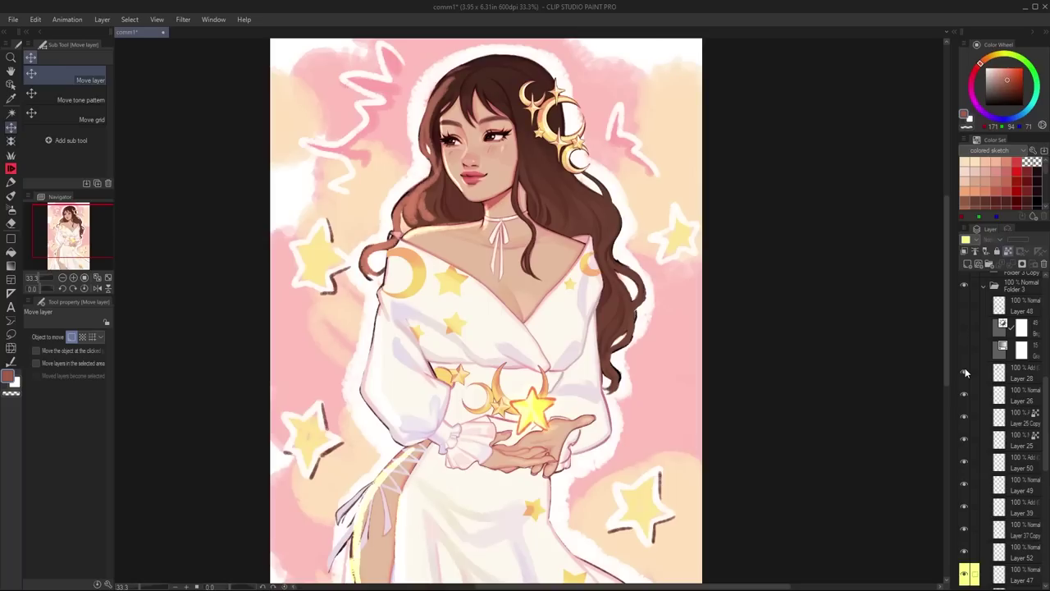
Step: Compare the figure with and without the rim glow on Layer 28, leaving the layer hidden
{"action": "left_click", "coordinate": [965, 372]}
{"action": "left_click", "coordinate": [965, 372]}
{"action": "left_click", "coordinate": [965, 373]}
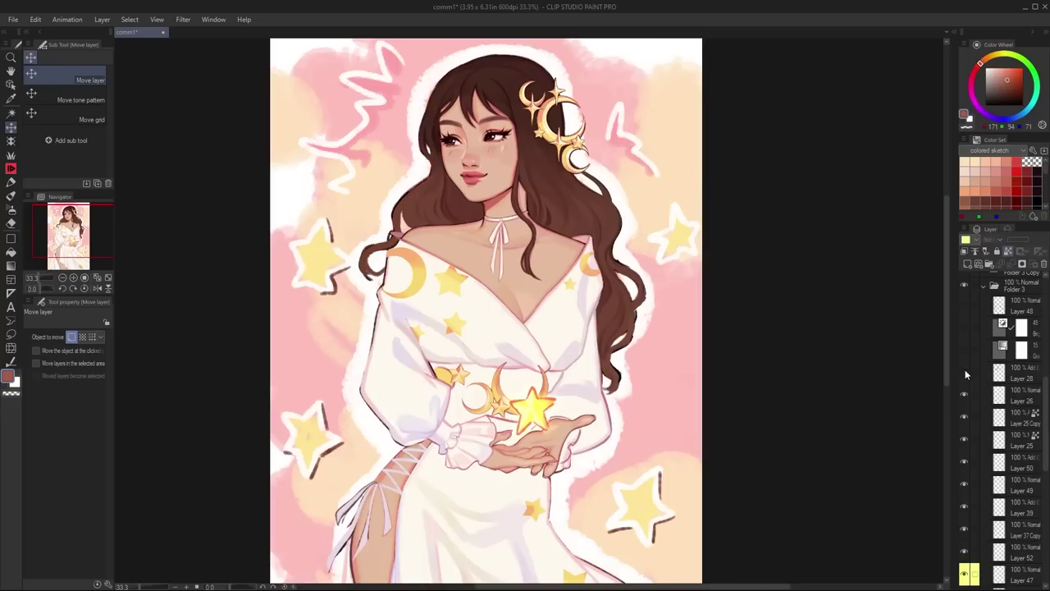
{"action": "left_click", "coordinate": [965, 371]}
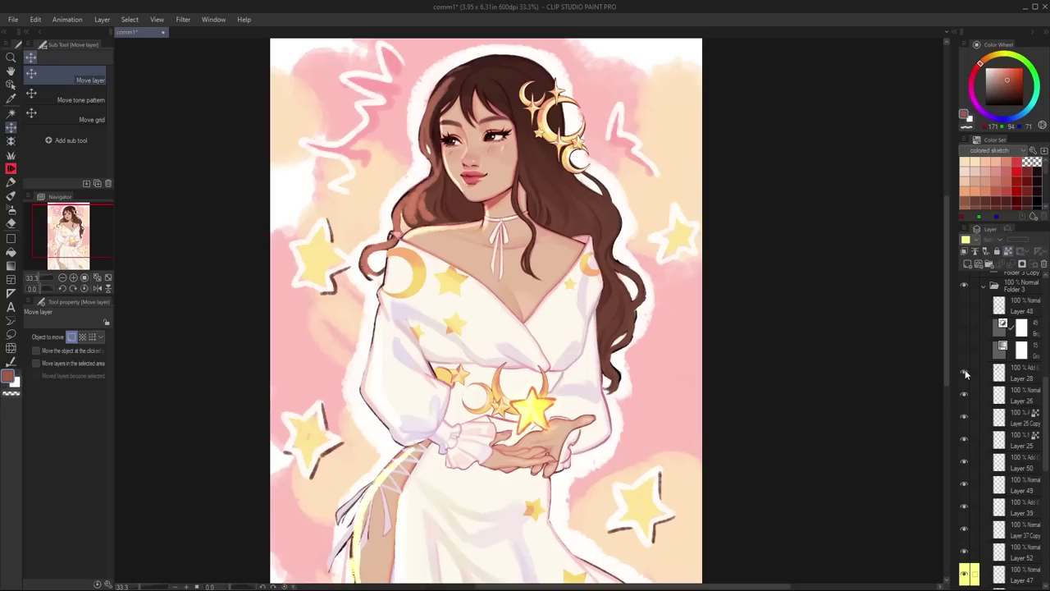
{"action": "left_click", "coordinate": [965, 373]}
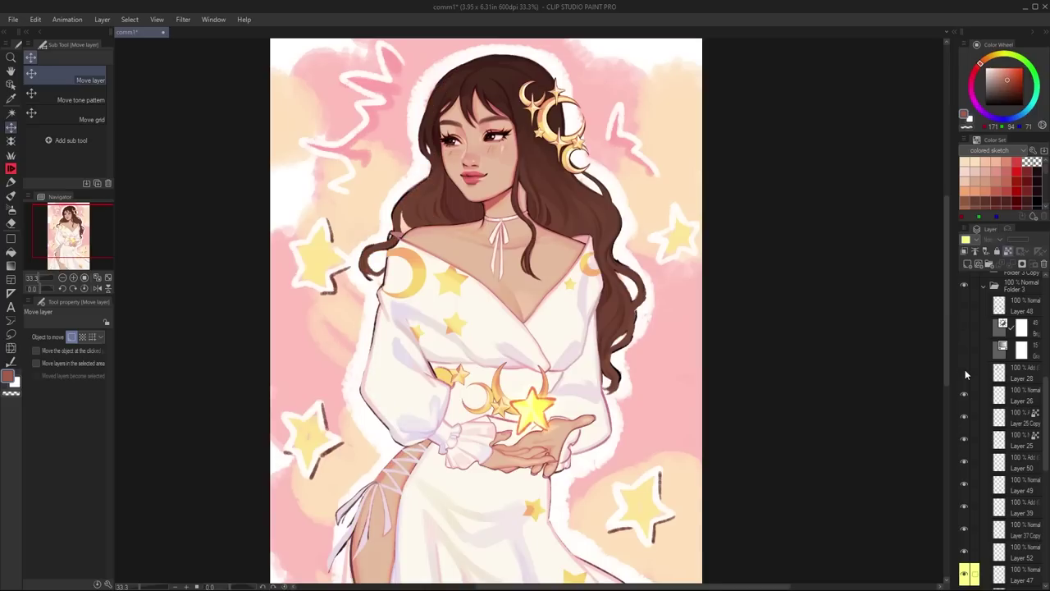
{"action": "left_click", "coordinate": [965, 374]}
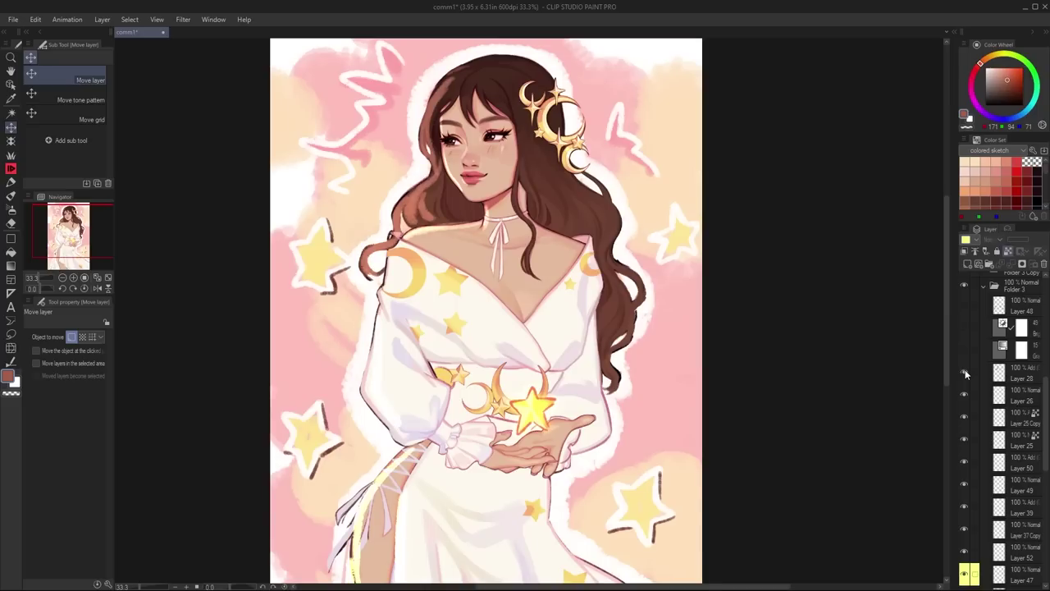
{"action": "left_click", "coordinate": [966, 374]}
Step: Widen the layer list to reveal the full layer names and show the Gradient map 1 correction layer
{"action": "left_click", "coordinate": [1002, 328]}
{"action": "left_click", "coordinate": [1002, 348]}
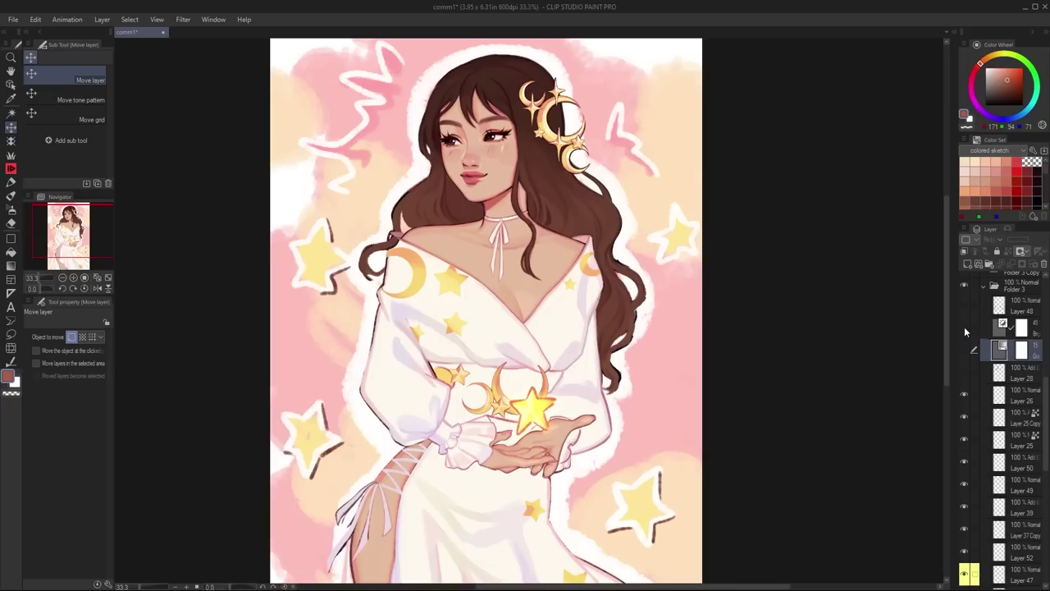
{"action": "left_click_drag", "start_coordinate": [954, 348], "coordinate": [902, 352]}
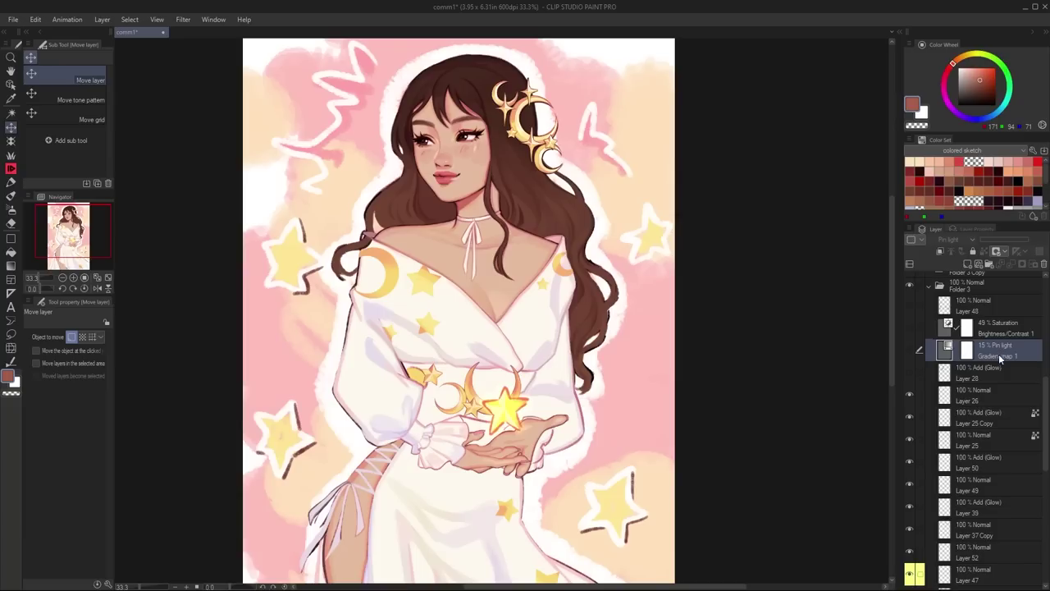
{"action": "left_click", "coordinate": [909, 350]}
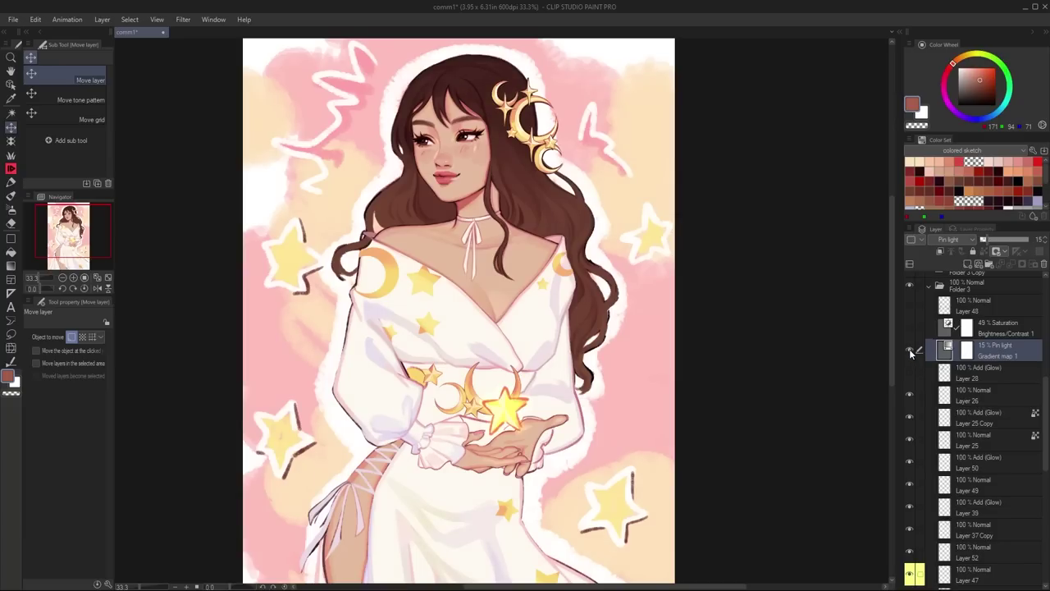
{"action": "key", "text": "ctrl+plus"}
{"action": "key", "text": "ctrl+plus"}
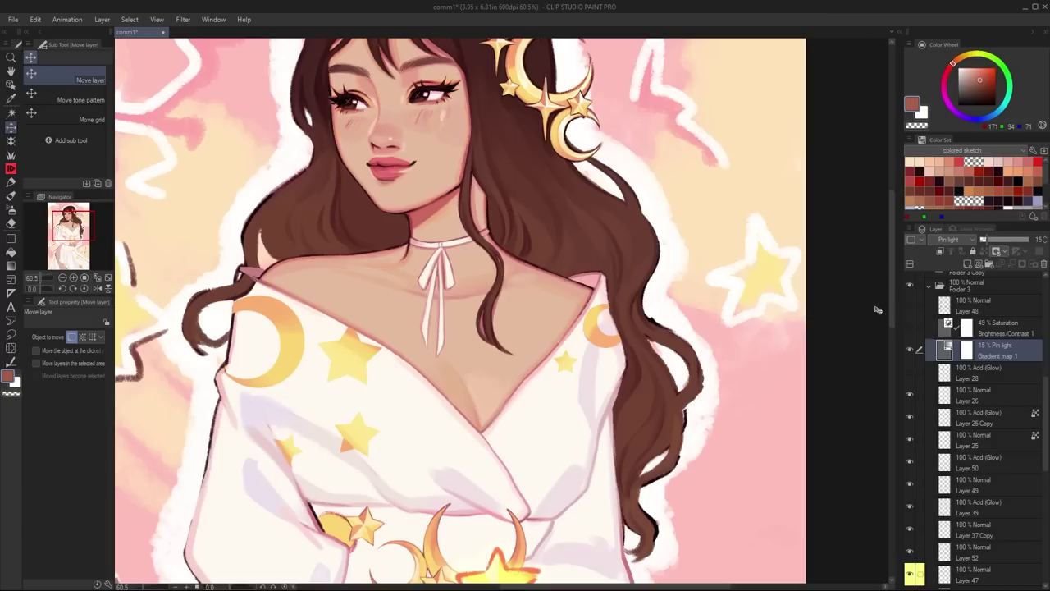
Step: Compare the illustration's colours with and without the Gradient map 1 correction, keeping the layer visible
{"action": "left_click", "coordinate": [909, 351]}
{"action": "left_click", "coordinate": [909, 352]}
{"action": "left_click", "coordinate": [909, 351]}
{"action": "left_click", "coordinate": [910, 352]}
{"action": "left_click", "coordinate": [909, 351]}
{"action": "left_click", "coordinate": [909, 351]}
{"action": "left_click", "coordinate": [910, 351]}
{"action": "left_click", "coordinate": [909, 351]}
{"action": "left_click", "coordinate": [910, 351]}
Step: Examine the Brightness/Contrast 1 correction on the face up close and check its brightness and contrast settings
{"action": "left_click_drag", "start_coordinate": [535, 154], "coordinate": [545, 254]}
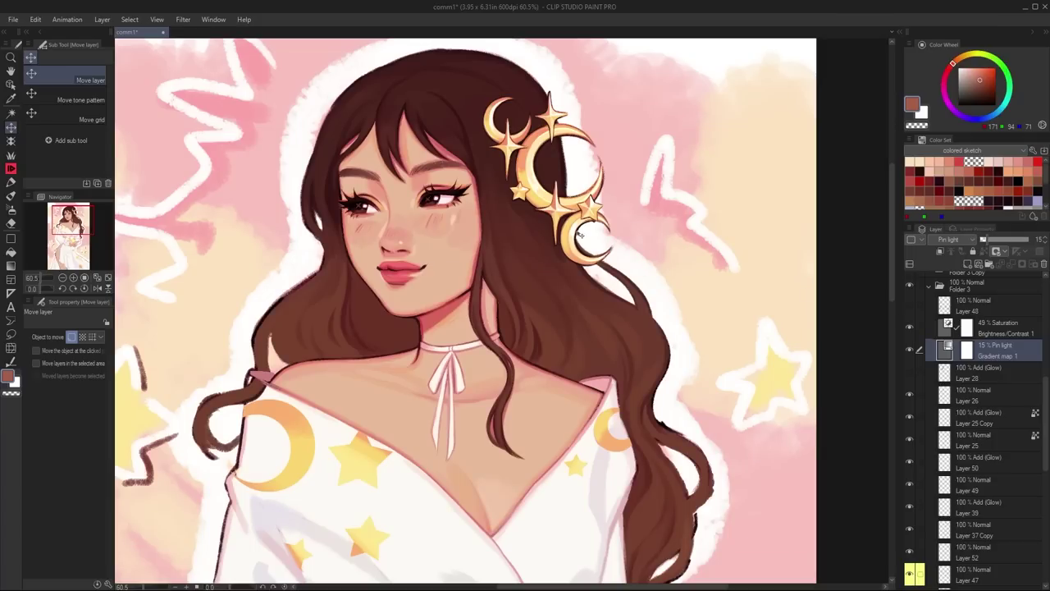
{"action": "scroll", "coordinate": [441, 225], "scroll_direction": "up", "scroll_amount": 5}
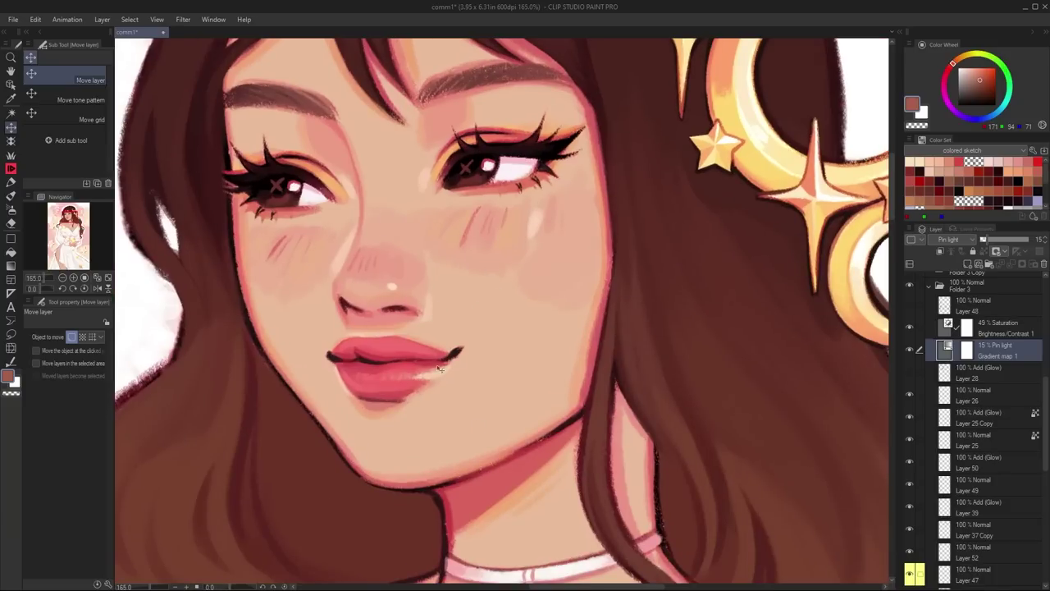
{"action": "left_click", "coordinate": [909, 329]}
{"action": "double_click", "coordinate": [942, 328]}
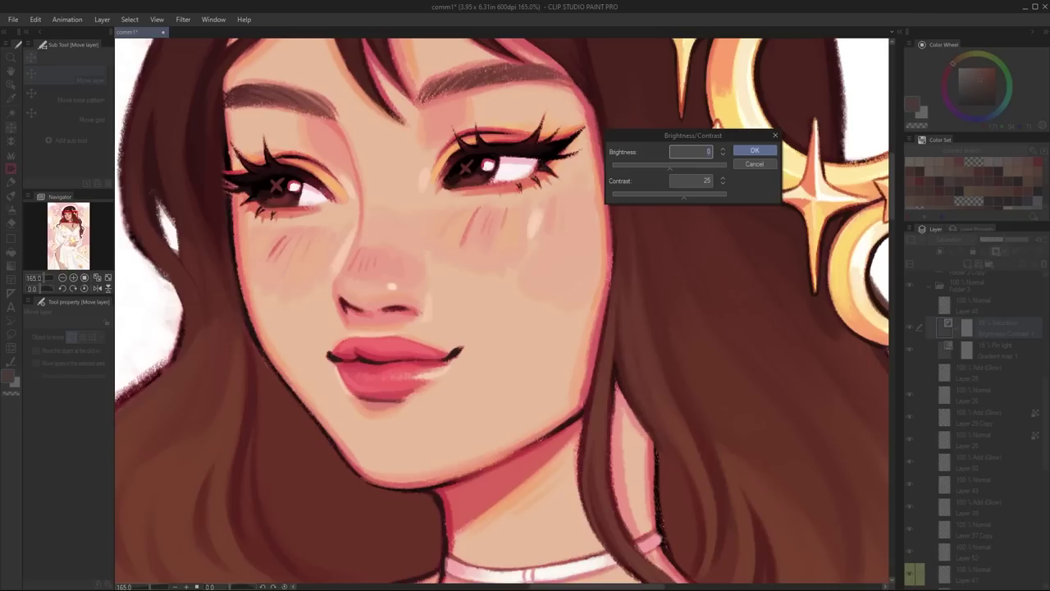
{"action": "left_click", "coordinate": [761, 149]}
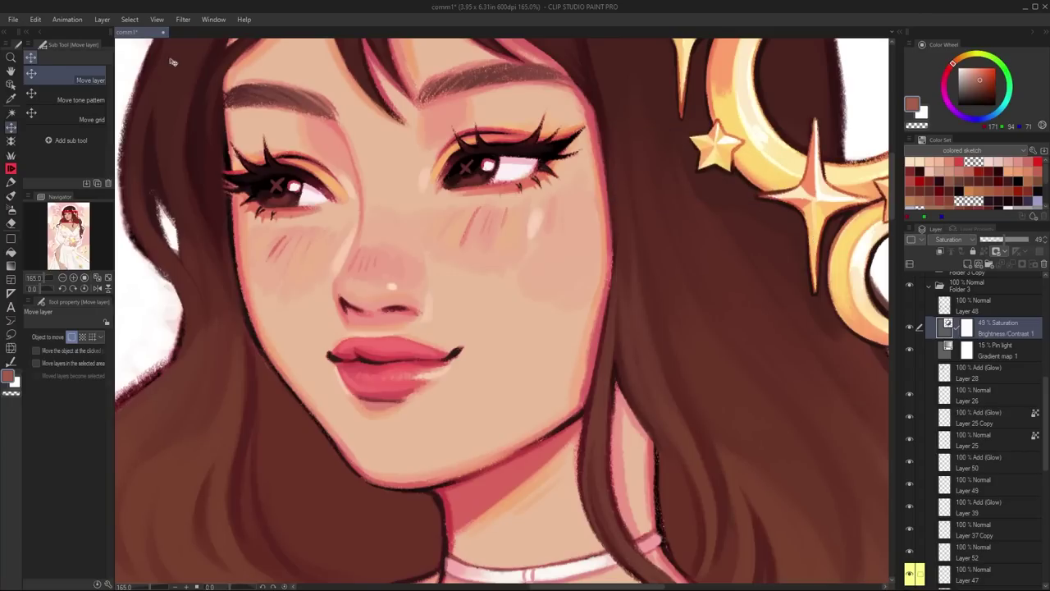
Step: Look through the available types of new correction layer without adding one
{"action": "left_click", "coordinate": [105, 21]}
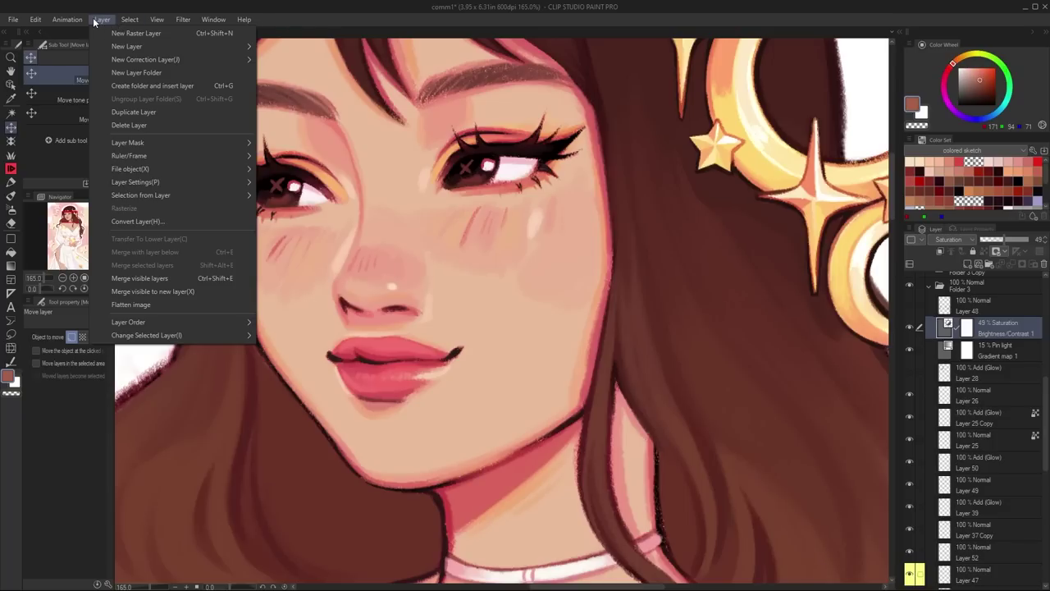
{"action": "mouse_move", "coordinate": [169, 61]}
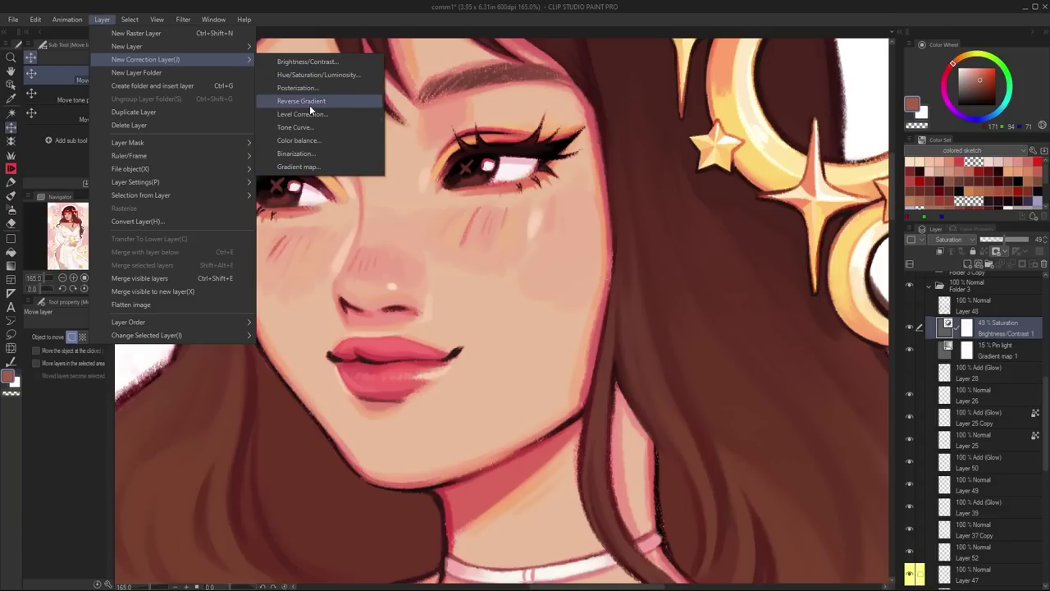
{"action": "left_click", "coordinate": [995, 397]}
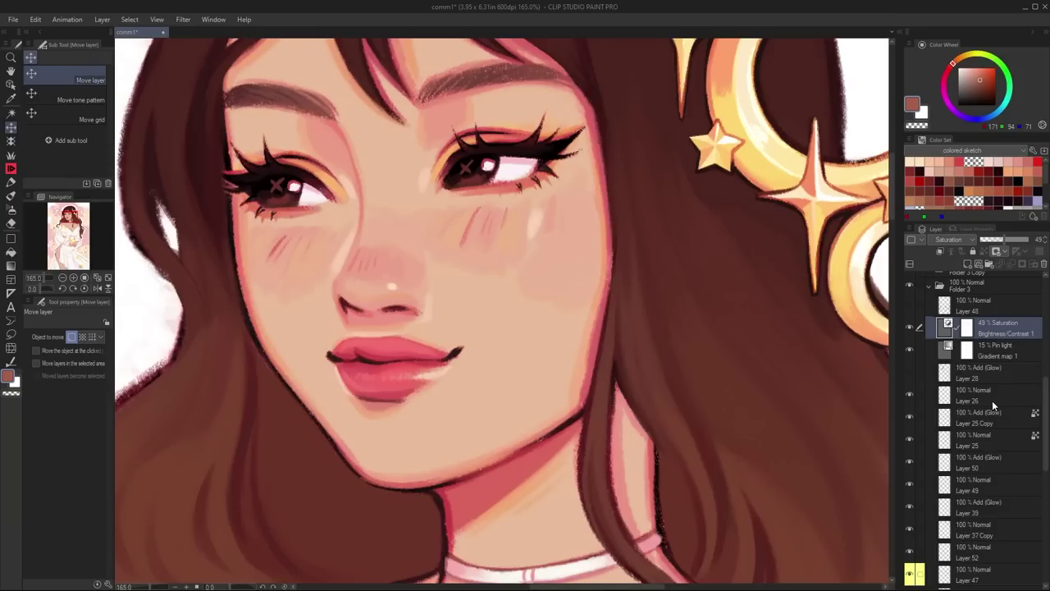
Step: Look through the tonal corrections that can be applied directly to Layer 26 without applying one
{"action": "left_click", "coordinate": [992, 400]}
{"action": "left_click", "coordinate": [34, 19]}
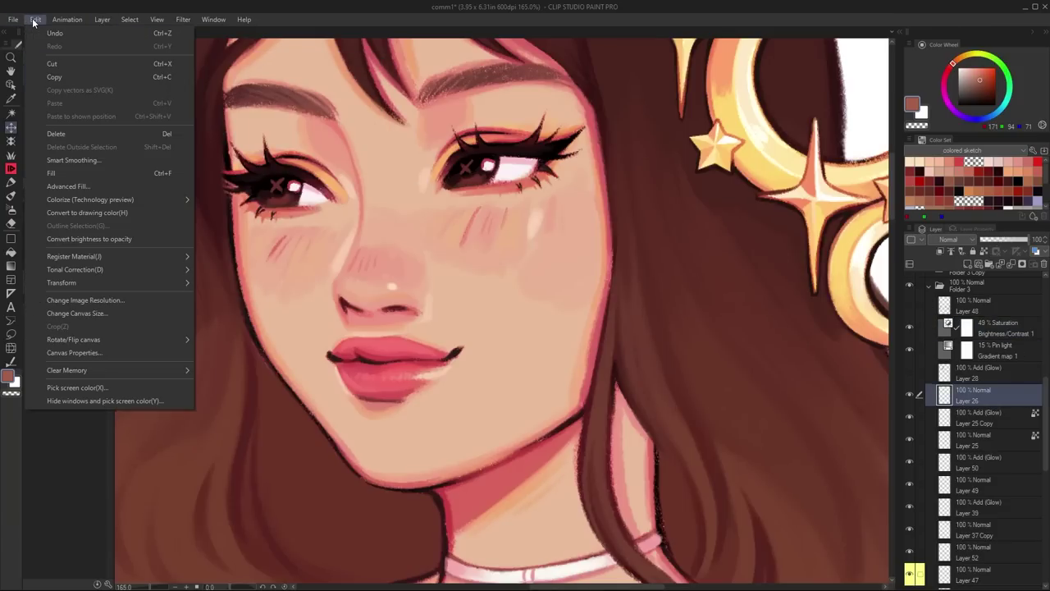
{"action": "mouse_move", "coordinate": [98, 270]}
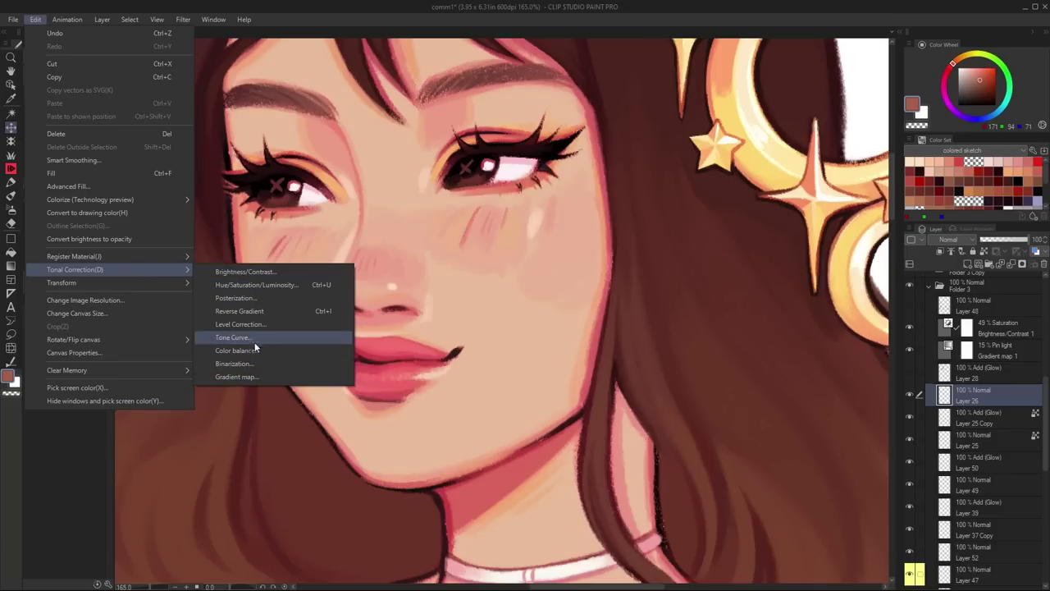
Step: Check the brightness and contrast settings and the blending mode of the Brightness/Contrast 1 correction layer
{"action": "left_click", "coordinate": [1005, 325]}
{"action": "double_click", "coordinate": [1005, 324]}
{"action": "left_click", "coordinate": [1005, 324]}
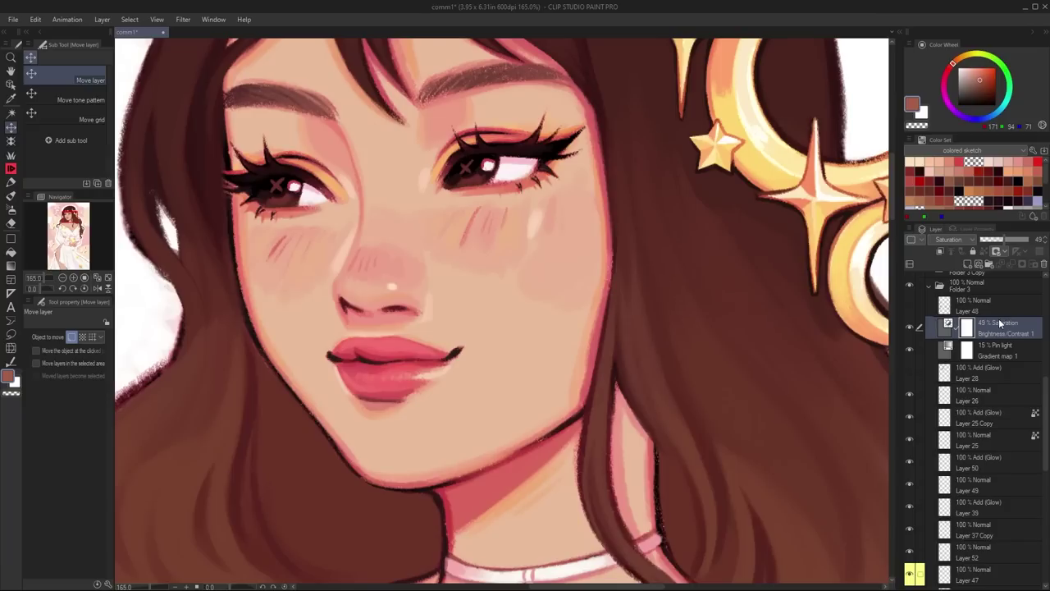
{"action": "double_click", "coordinate": [947, 326]}
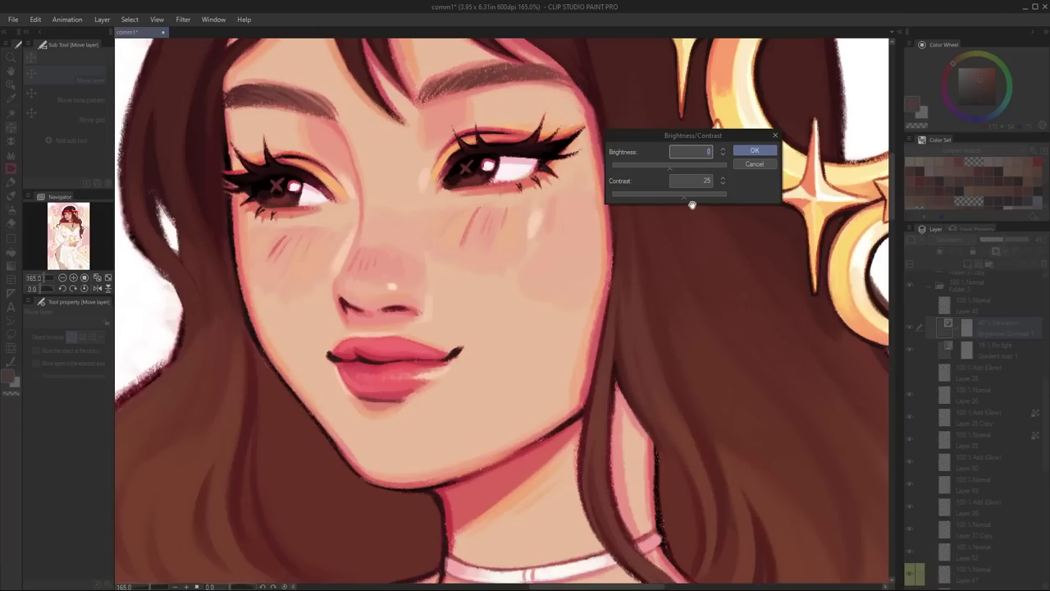
{"action": "left_click", "coordinate": [759, 153]}
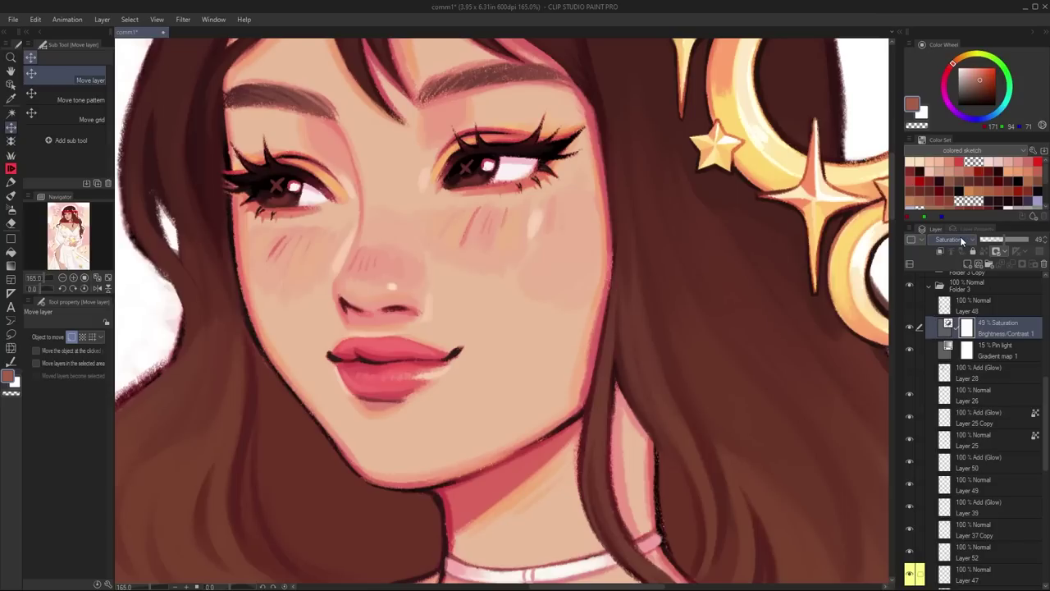
{"action": "left_click", "coordinate": [961, 240]}
{"action": "left_click", "coordinate": [961, 239]}
Step: Compare the face with and without Brightness/Contrast 1 at 100% opacity, and finish with the layer's opacity at 49%
{"action": "left_click_drag", "start_coordinate": [1007, 240], "coordinate": [1029, 242]}
{"action": "left_click", "coordinate": [910, 327]}
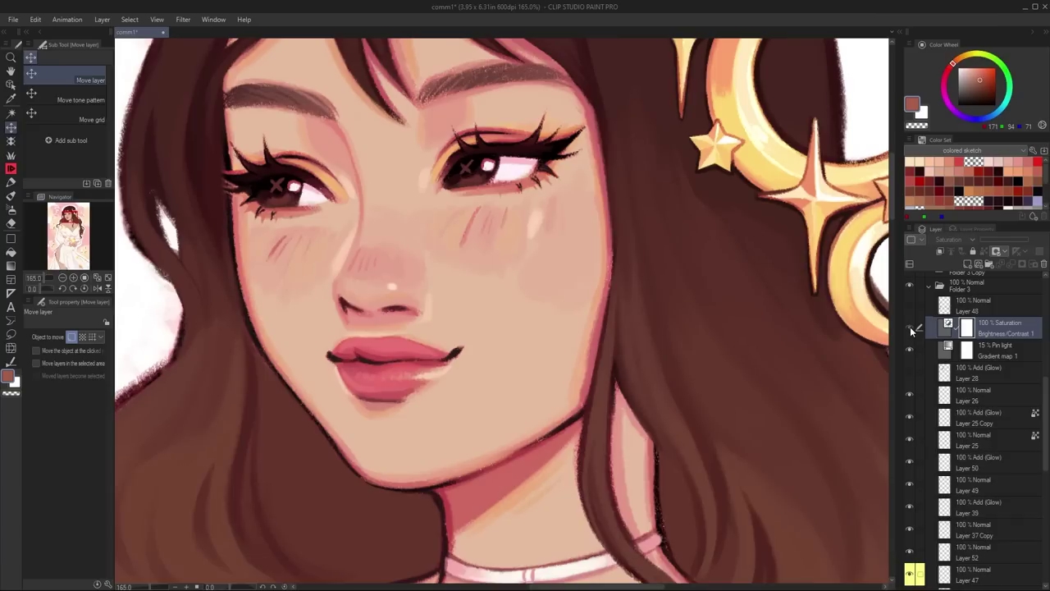
{"action": "left_click", "coordinate": [910, 327]}
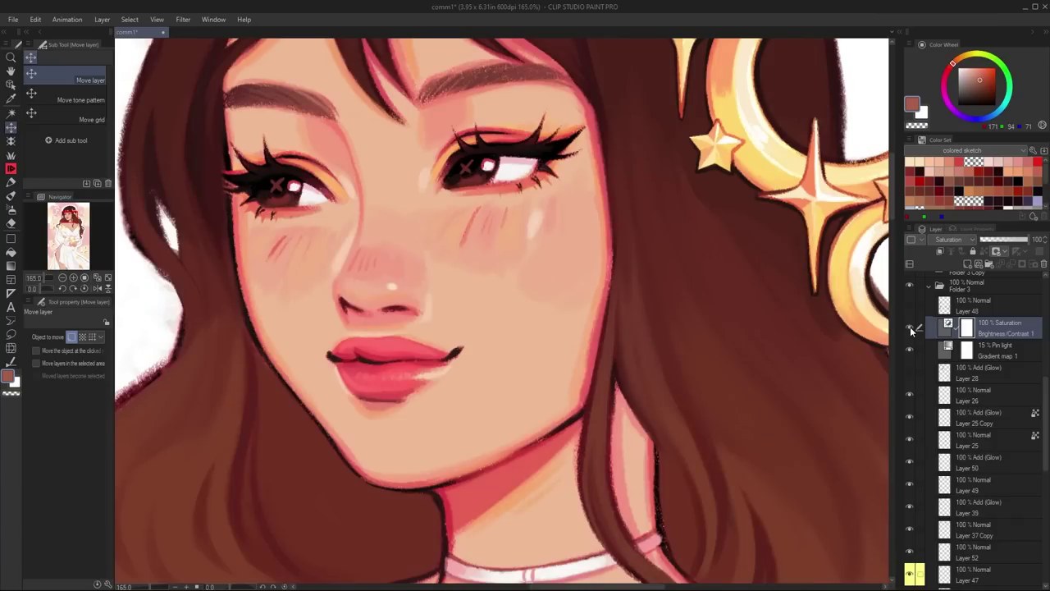
{"action": "left_click", "coordinate": [910, 328]}
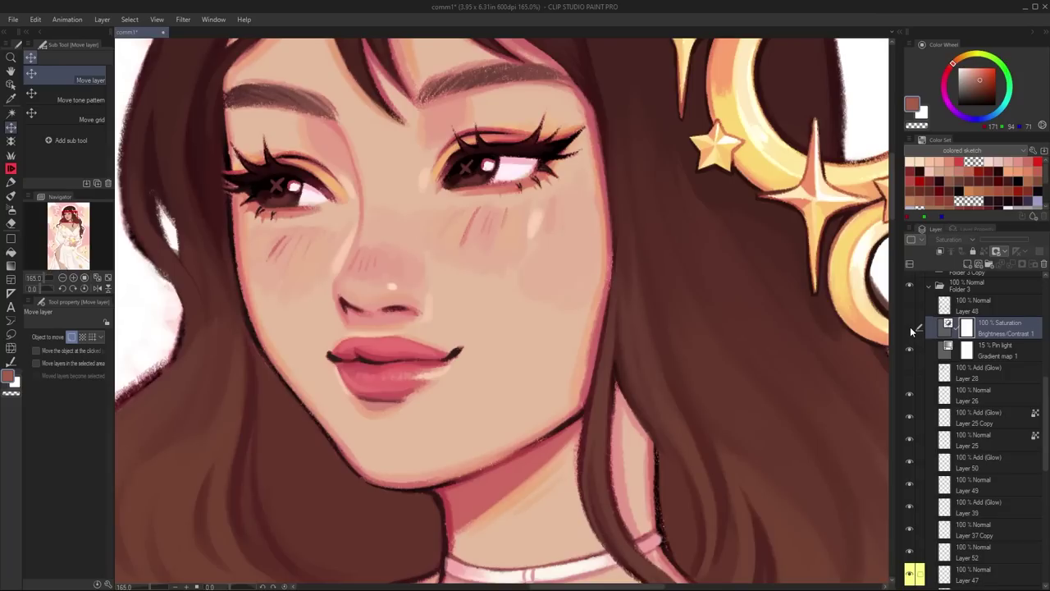
{"action": "left_click", "coordinate": [910, 328]}
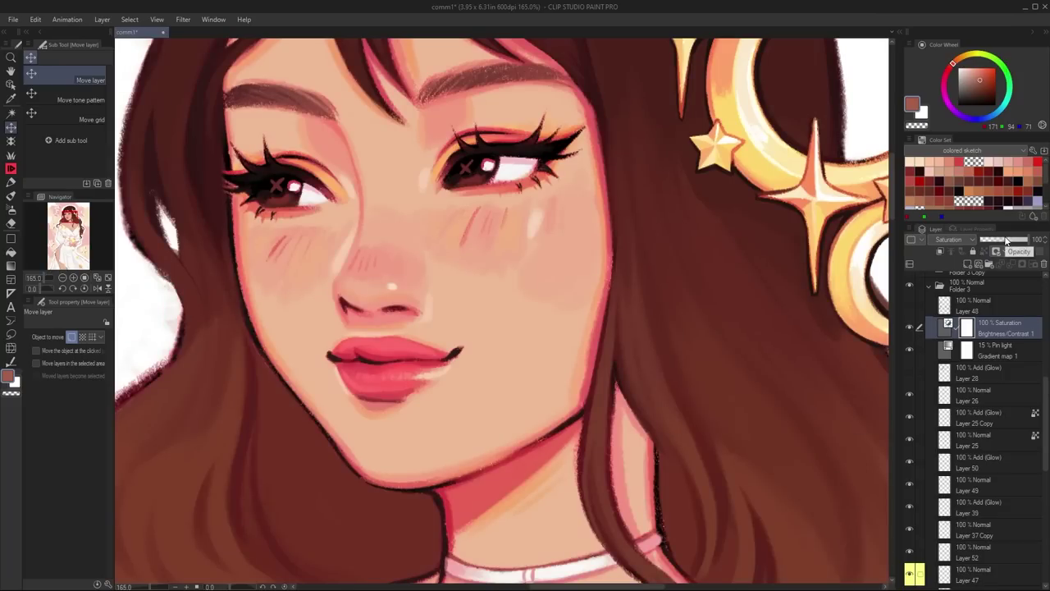
{"action": "left_click", "coordinate": [1007, 240]}
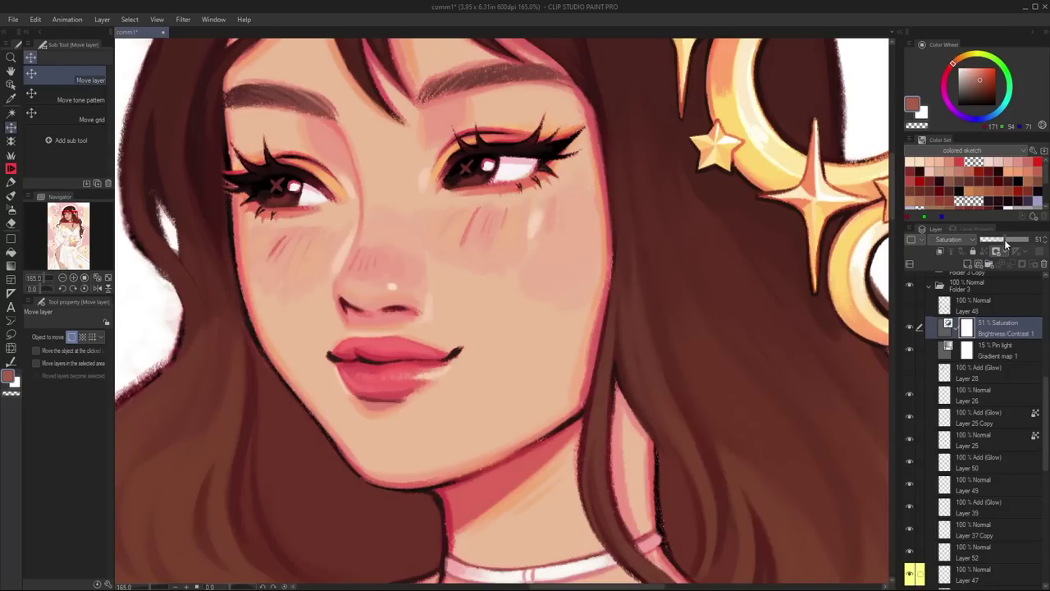
{"action": "left_click_drag", "start_coordinate": [1006, 244], "coordinate": [1004, 244]}
Step: Review the whole illustration in both normal and mirrored orientation, and collapse Folder 3
{"action": "scroll", "coordinate": [604, 186], "scroll_direction": "down", "scroll_amount": 10}
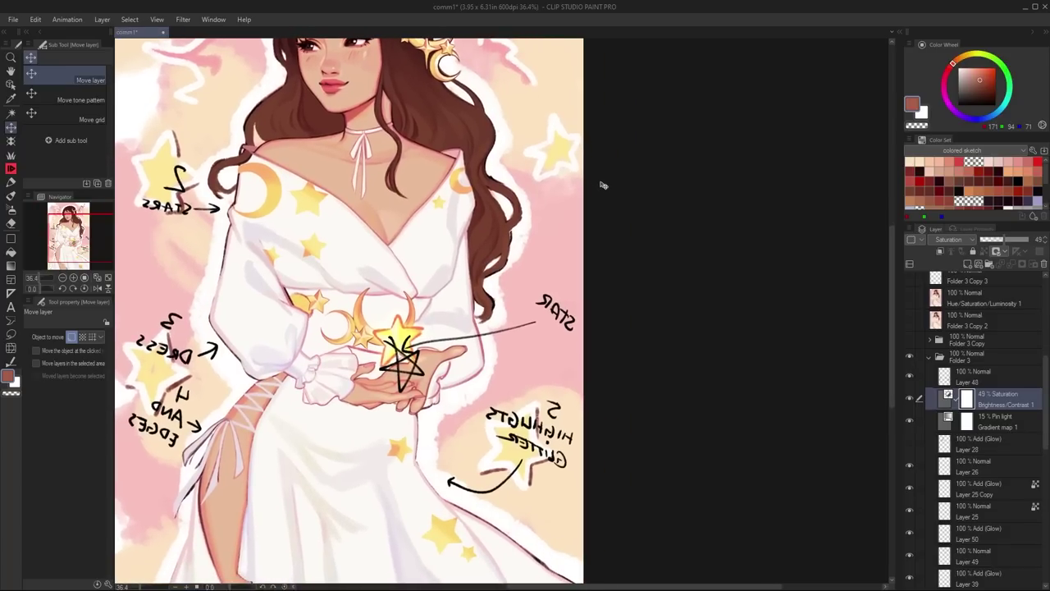
{"action": "left_click_drag", "start_coordinate": [407, 225], "coordinate": [411, 164]}
{"action": "key", "text": "h"}
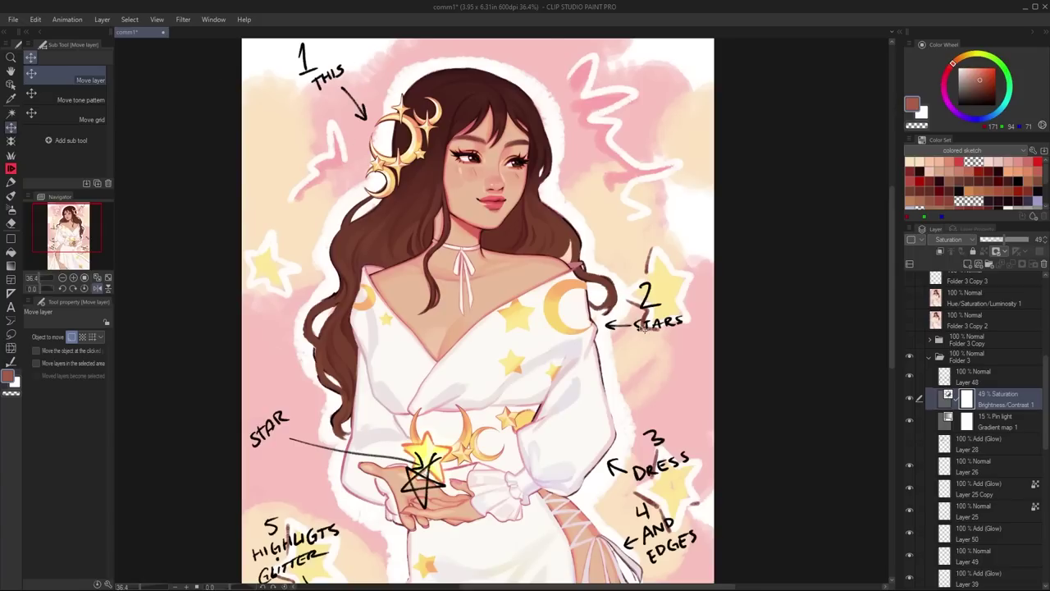
{"action": "left_click_drag", "start_coordinate": [609, 350], "coordinate": [605, 228]}
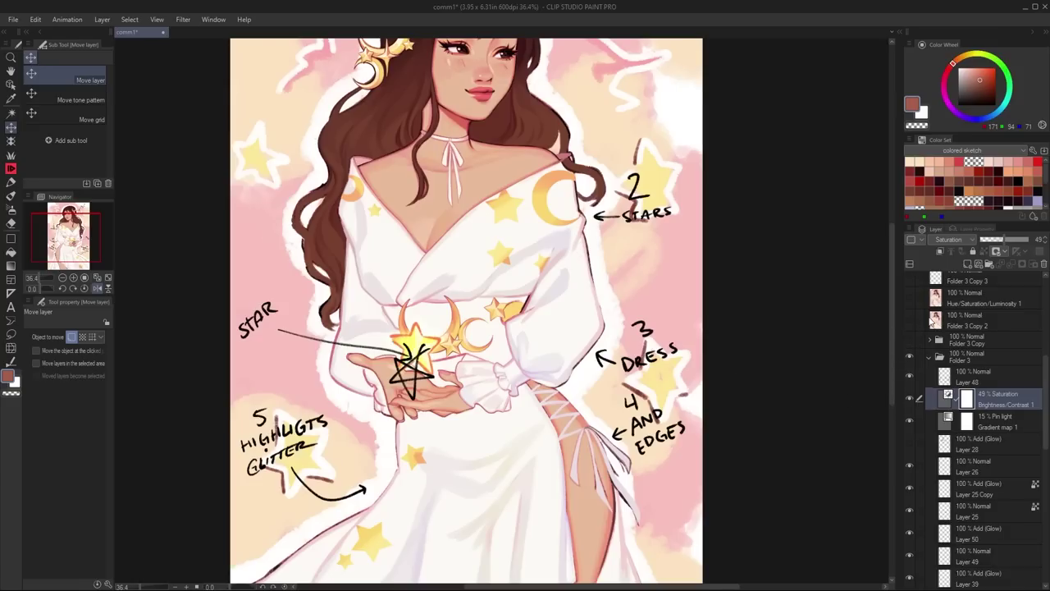
{"action": "left_click", "coordinate": [931, 357]}
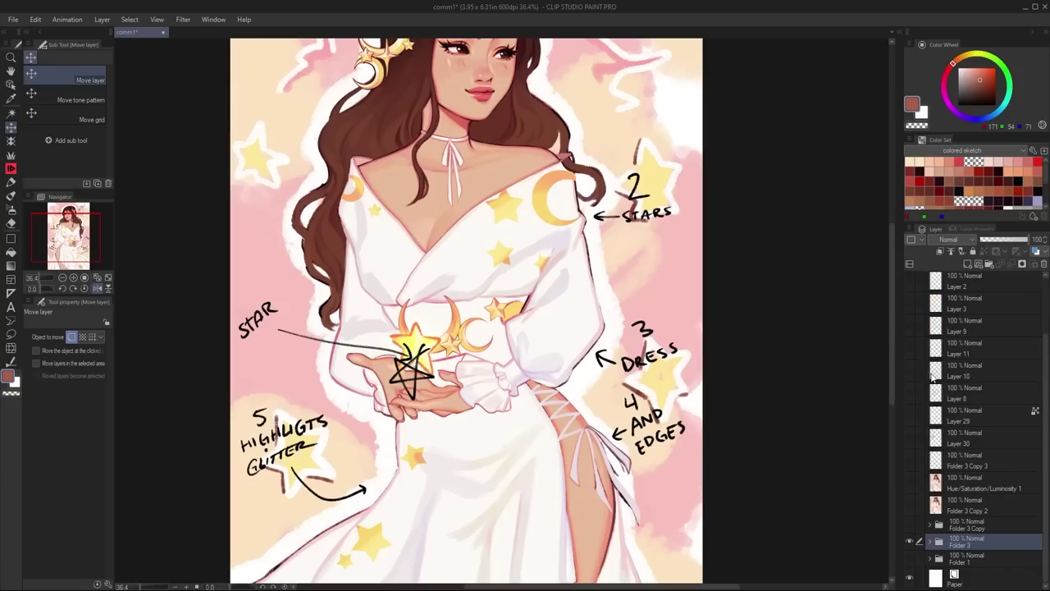
{"action": "key", "text": "ctrl+0"}
{"action": "key", "text": "h"}
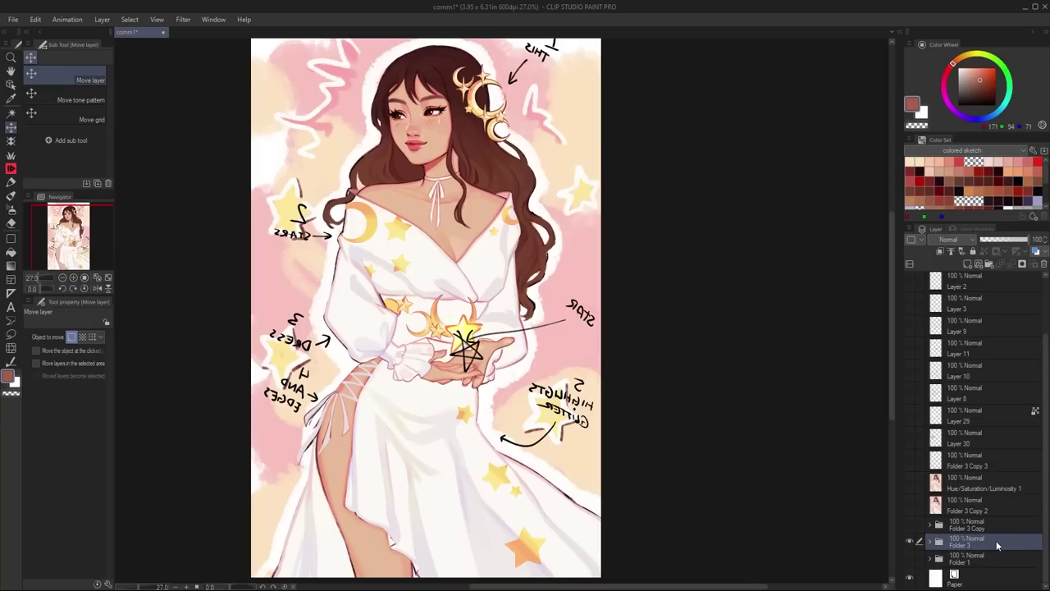
Step: Check Folder 3's visibility and contents, and look up its Duplicate Layer command without running it
{"action": "left_click", "coordinate": [911, 540]}
{"action": "left_click", "coordinate": [912, 540]}
{"action": "left_click", "coordinate": [930, 542]}
{"action": "scroll", "coordinate": [944, 429], "scroll_direction": "down", "scroll_amount": 3}
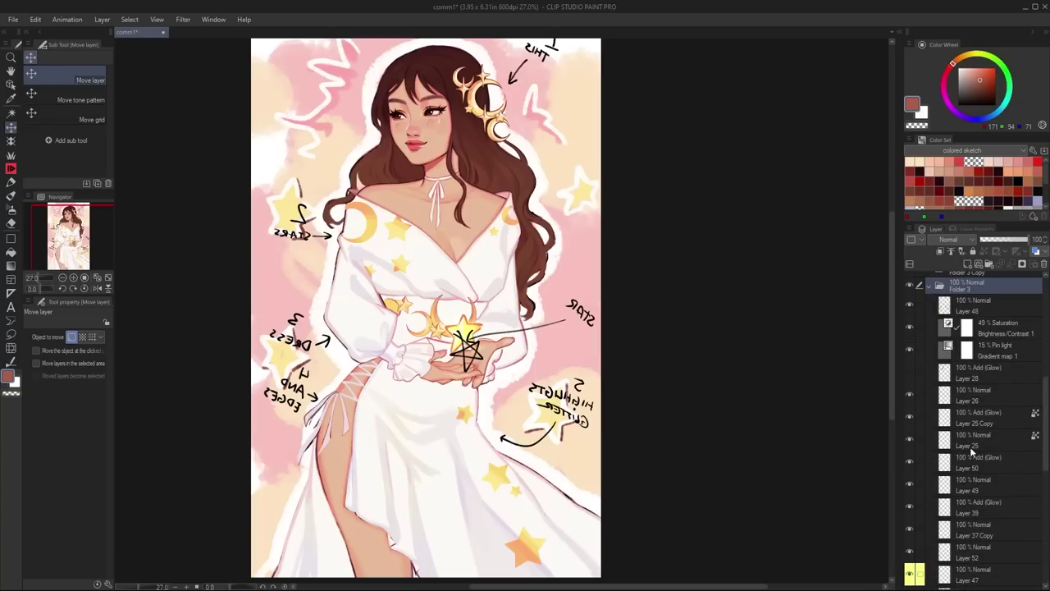
{"action": "left_click", "coordinate": [930, 376]}
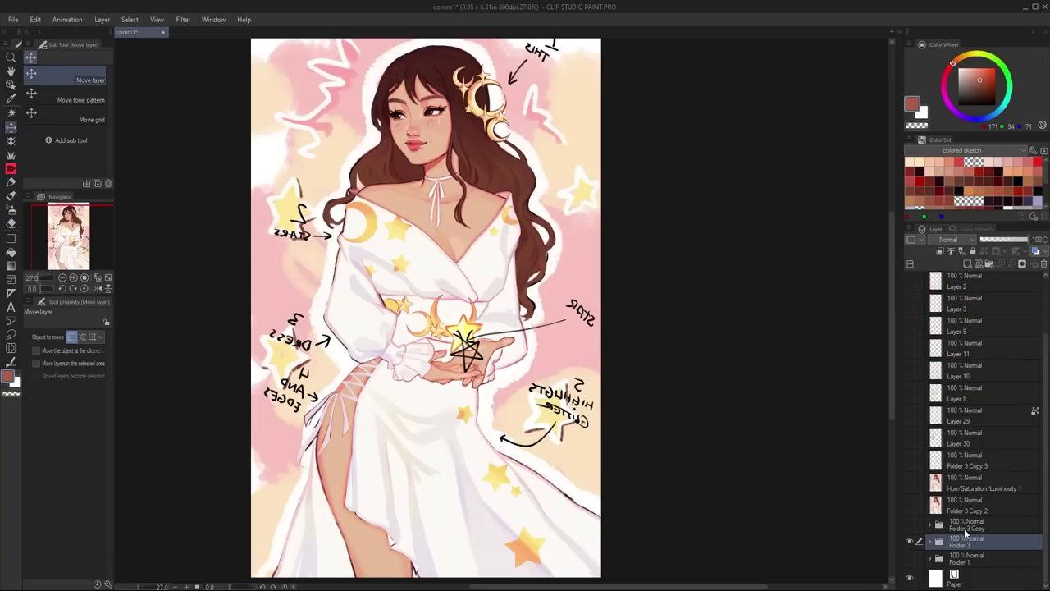
{"action": "right_click", "coordinate": [973, 540]}
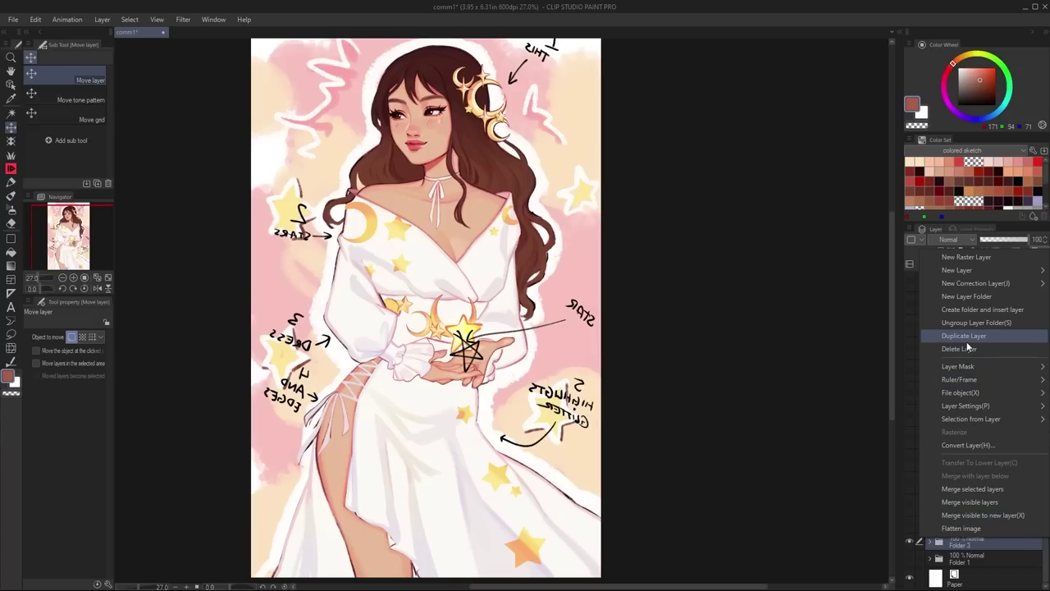
{"action": "left_click", "coordinate": [967, 342]}
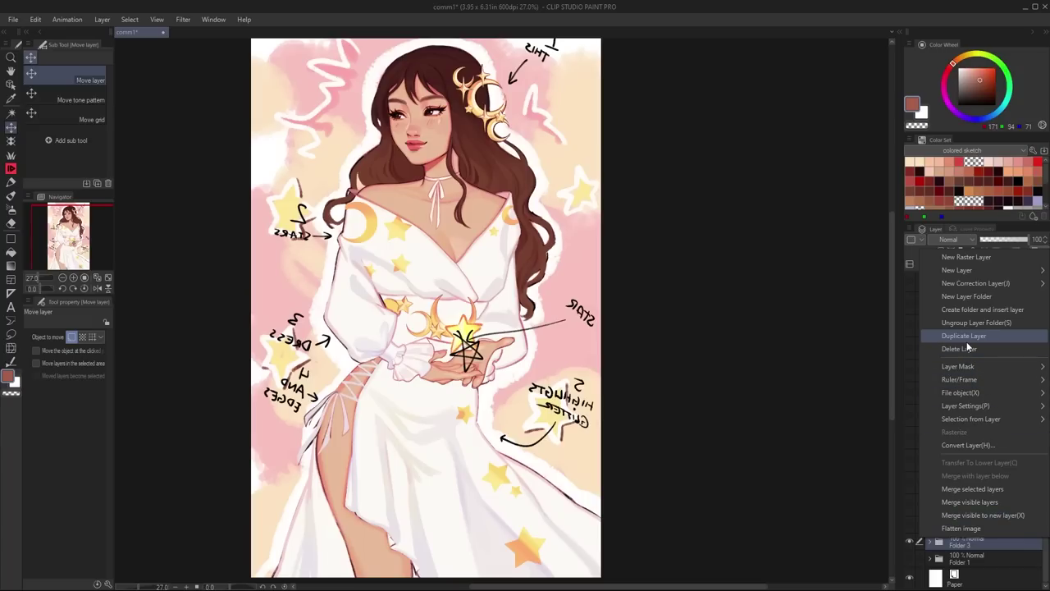
Step: Compare the illustration in Folder 3 with the version in Folder 3 Copy, leaving only the copy visible
{"action": "left_click", "coordinate": [911, 541]}
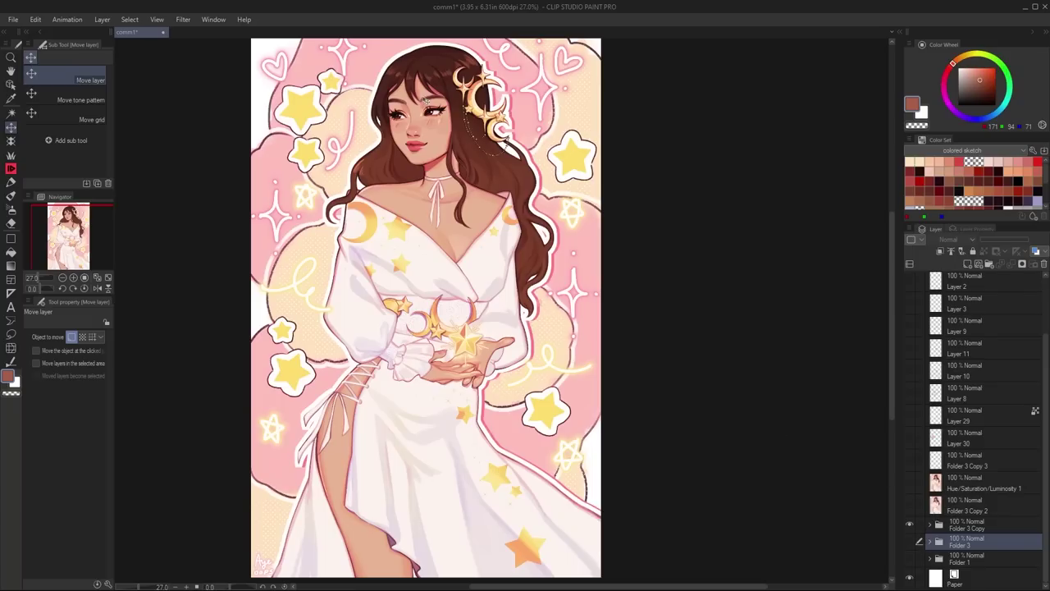
{"action": "scroll", "coordinate": [425, 102], "scroll_direction": "up", "scroll_amount": 2}
{"action": "scroll", "coordinate": [420, 121], "scroll_direction": "down", "scroll_amount": 3}
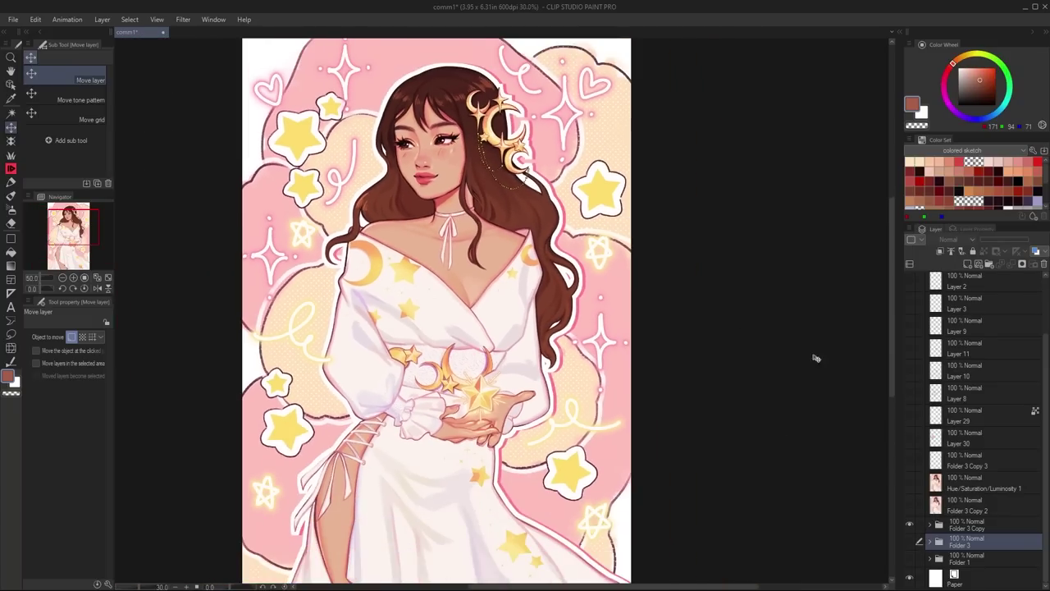
{"action": "left_click", "coordinate": [911, 523]}
{"action": "left_click", "coordinate": [911, 523]}
{"action": "left_click", "coordinate": [911, 523]}
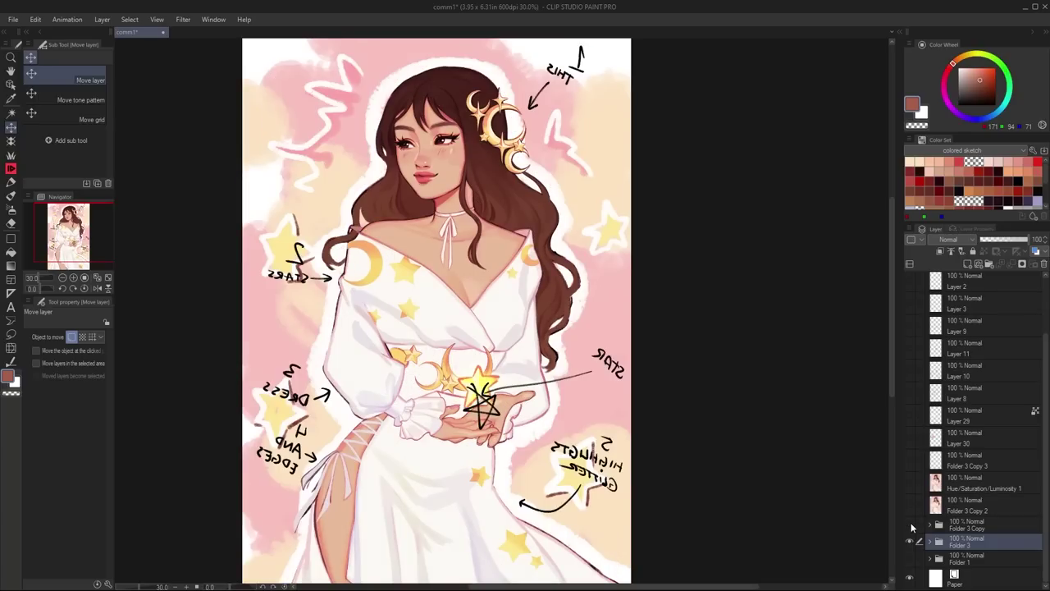
{"action": "left_click", "coordinate": [911, 523]}
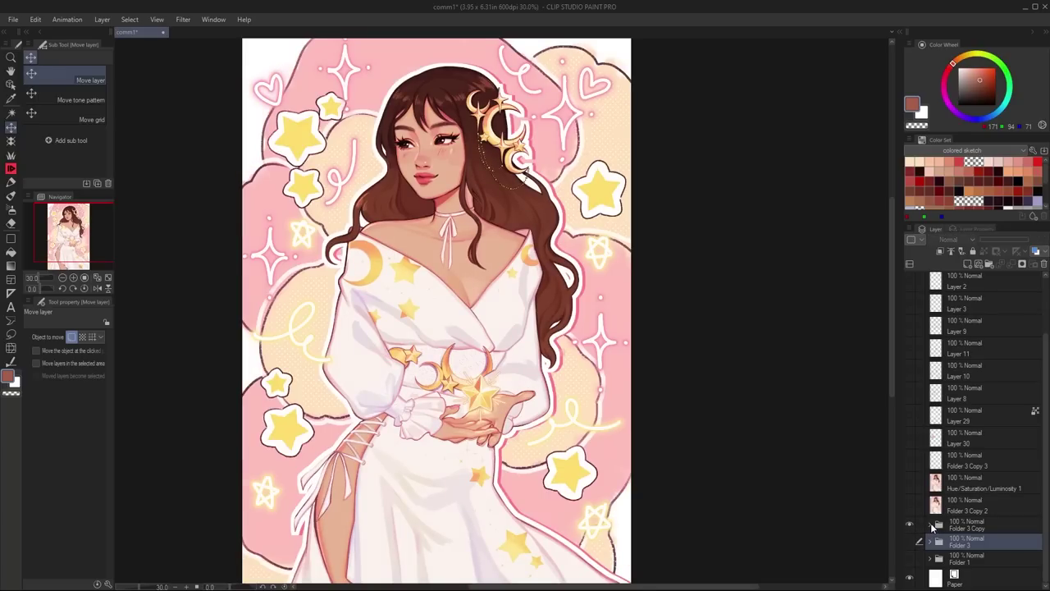
Step: Hide the background decorations and white character outline inside Folder 3 Copy, collapse it, and make Folder 3 visible again
{"action": "left_click", "coordinate": [930, 525]}
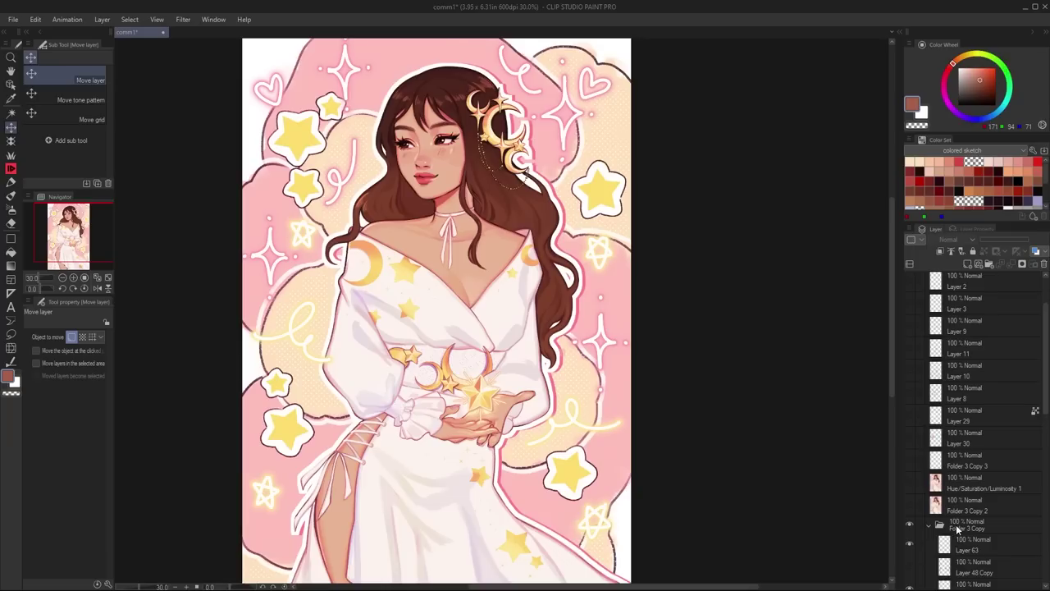
{"action": "left_click", "coordinate": [930, 525]}
{"action": "left_click", "coordinate": [972, 541]}
{"action": "scroll", "coordinate": [724, 485], "scroll_direction": "up", "scroll_amount": 2}
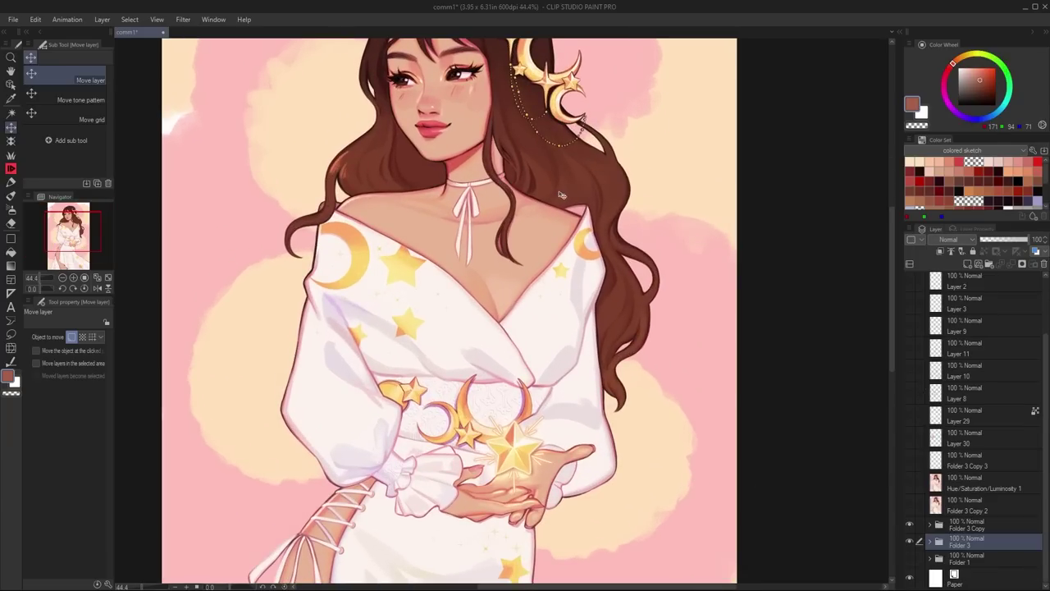
{"action": "scroll", "coordinate": [562, 195], "scroll_direction": "up", "scroll_amount": 3}
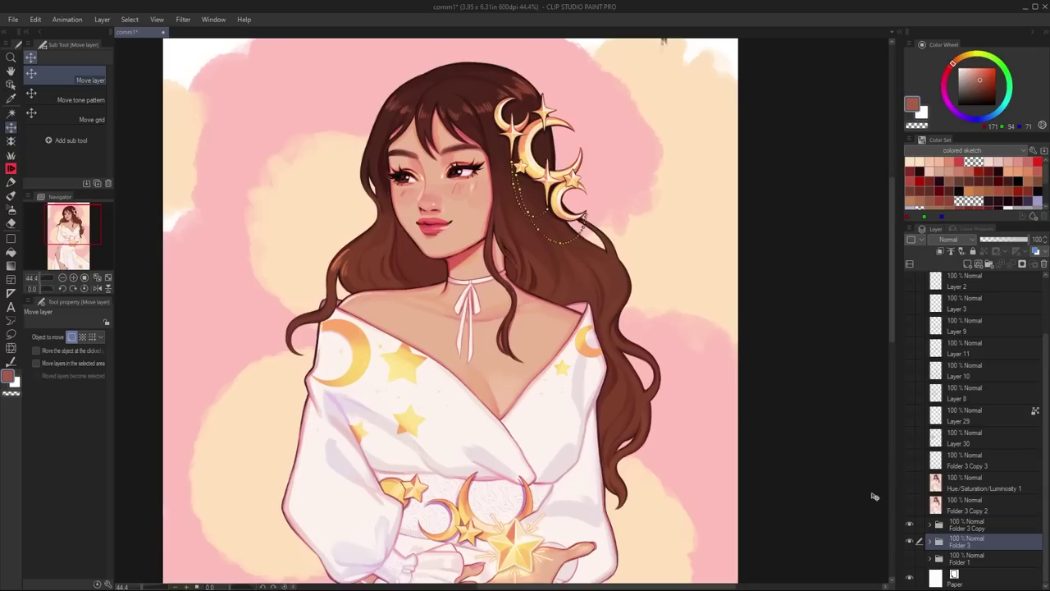
Step: Compare the character's upper body and the face up close with Folder 3 Copy hidden and shown
{"action": "left_click", "coordinate": [910, 524]}
{"action": "left_click", "coordinate": [910, 525]}
{"action": "scroll", "coordinate": [484, 210], "scroll_direction": "up", "scroll_amount": 5}
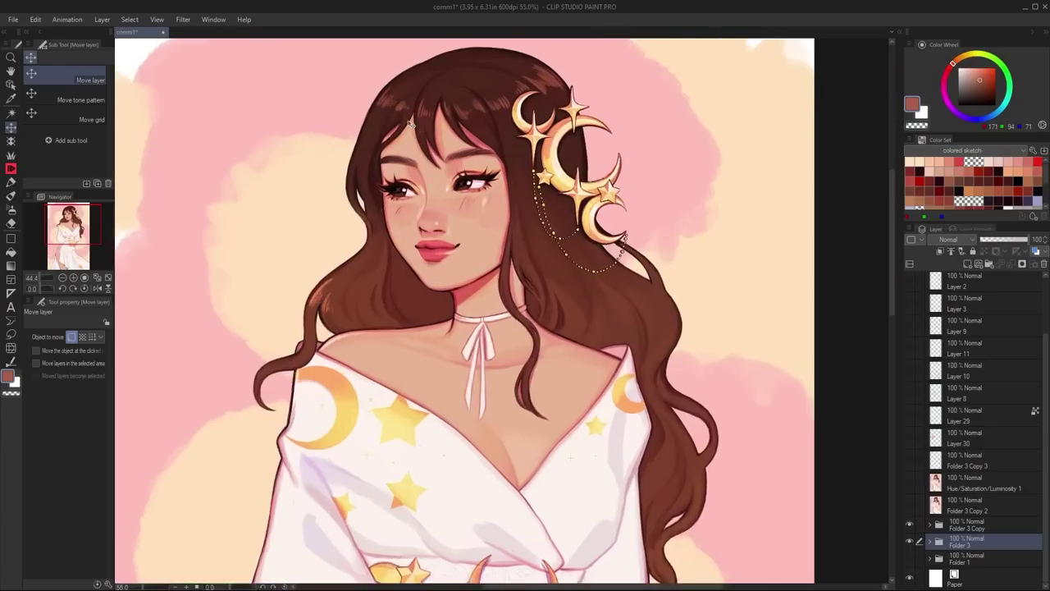
{"action": "scroll", "coordinate": [484, 209], "scroll_direction": "up", "scroll_amount": 3}
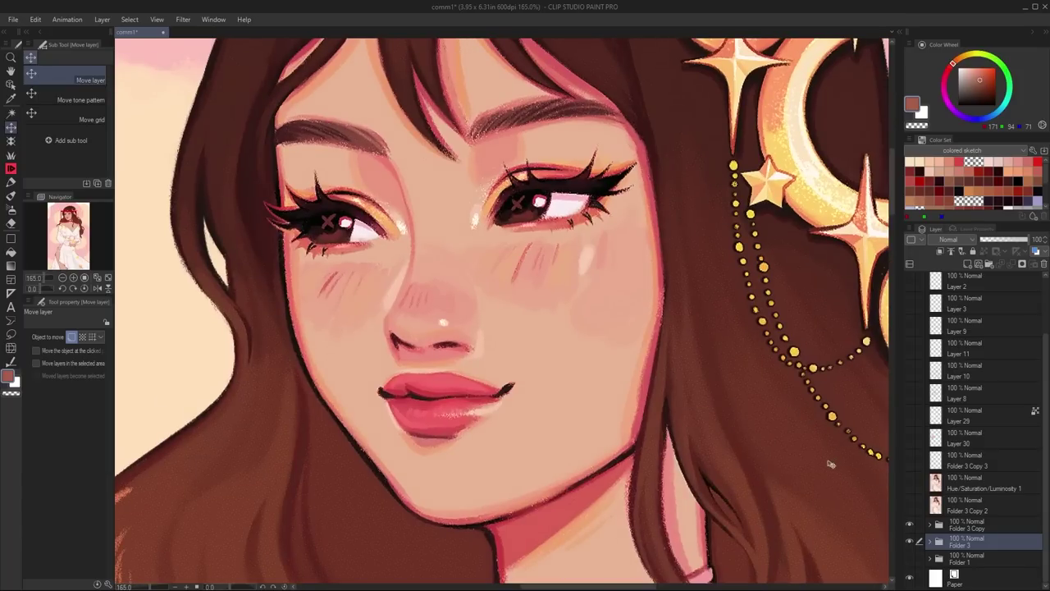
{"action": "left_click", "coordinate": [911, 524]}
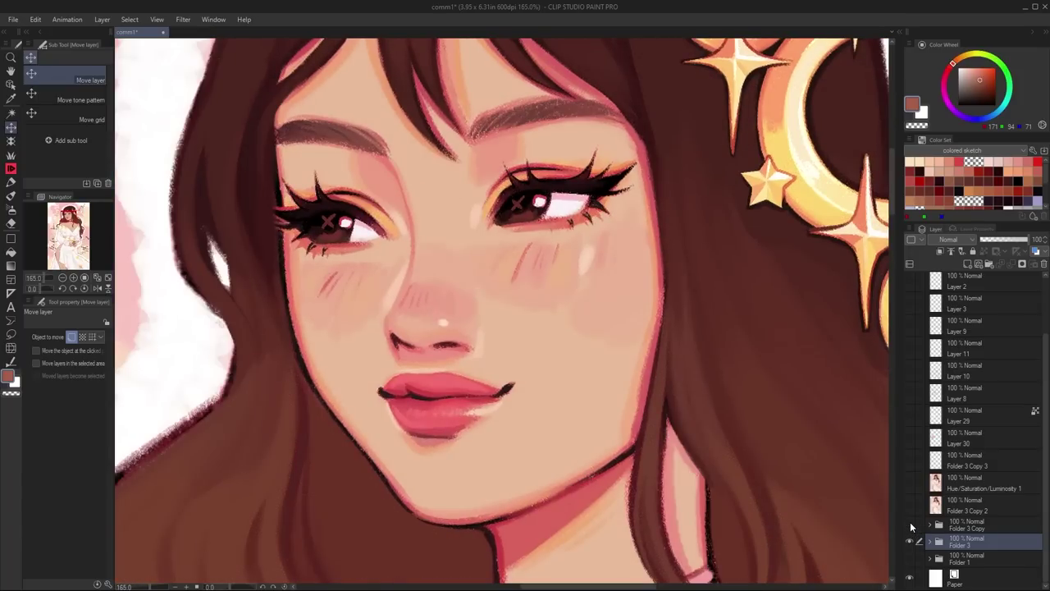
{"action": "left_click", "coordinate": [910, 523]}
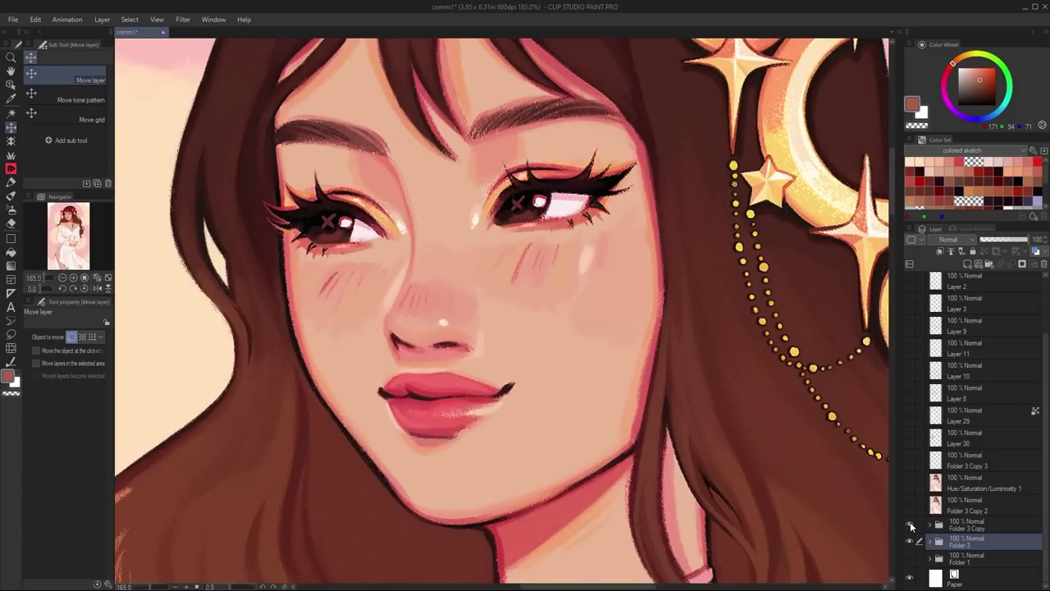
{"action": "left_click", "coordinate": [910, 524]}
{"action": "left_click", "coordinate": [910, 523]}
{"action": "left_click", "coordinate": [911, 523]}
{"action": "left_click", "coordinate": [910, 523]}
{"action": "left_click", "coordinate": [910, 523]}
{"action": "left_click", "coordinate": [909, 523]}
{"action": "left_click", "coordinate": [909, 523]}
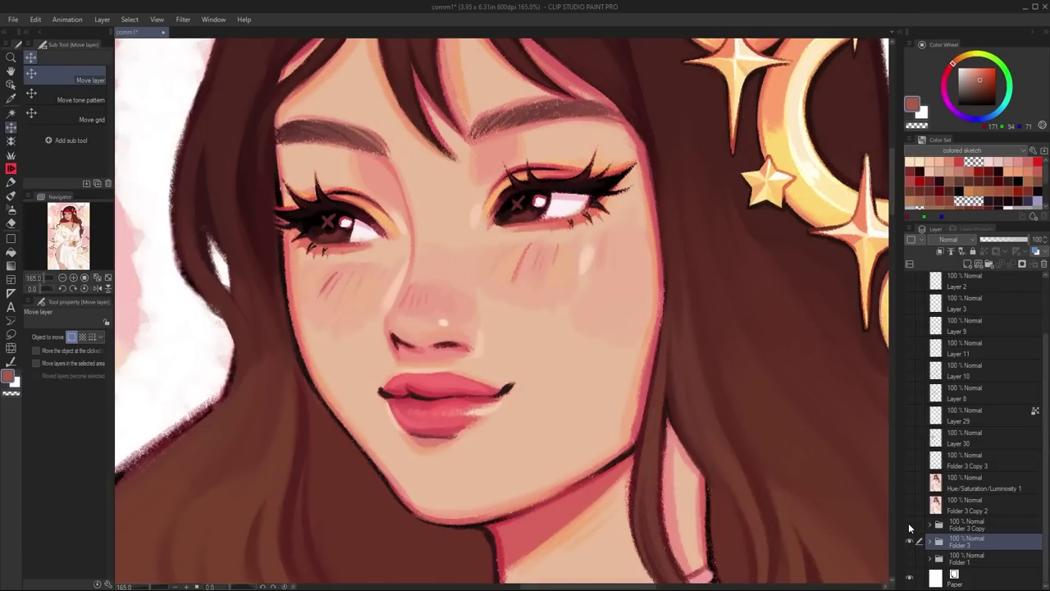
{"action": "left_click", "coordinate": [909, 523]}
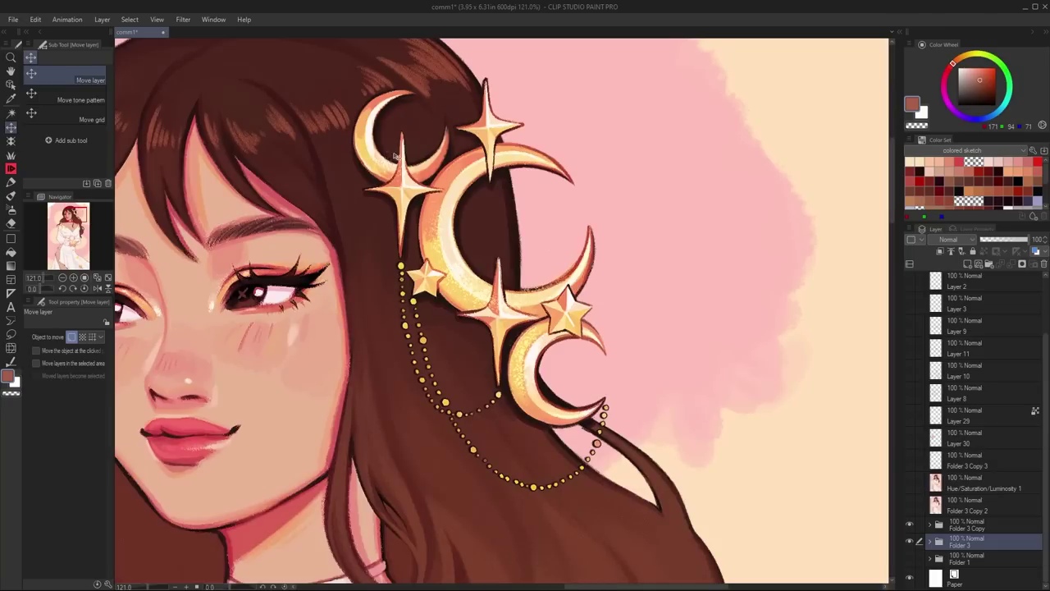
Step: Compare the moon-and-star hair ornament up close with and without Folder 3 Copy
{"action": "left_click", "coordinate": [908, 523]}
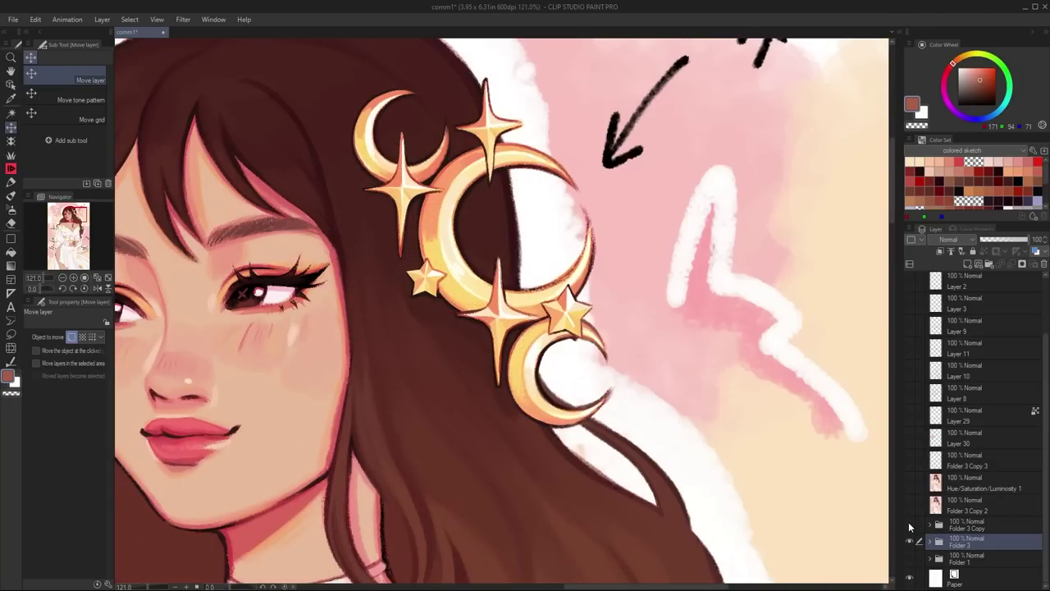
{"action": "left_click", "coordinate": [909, 522]}
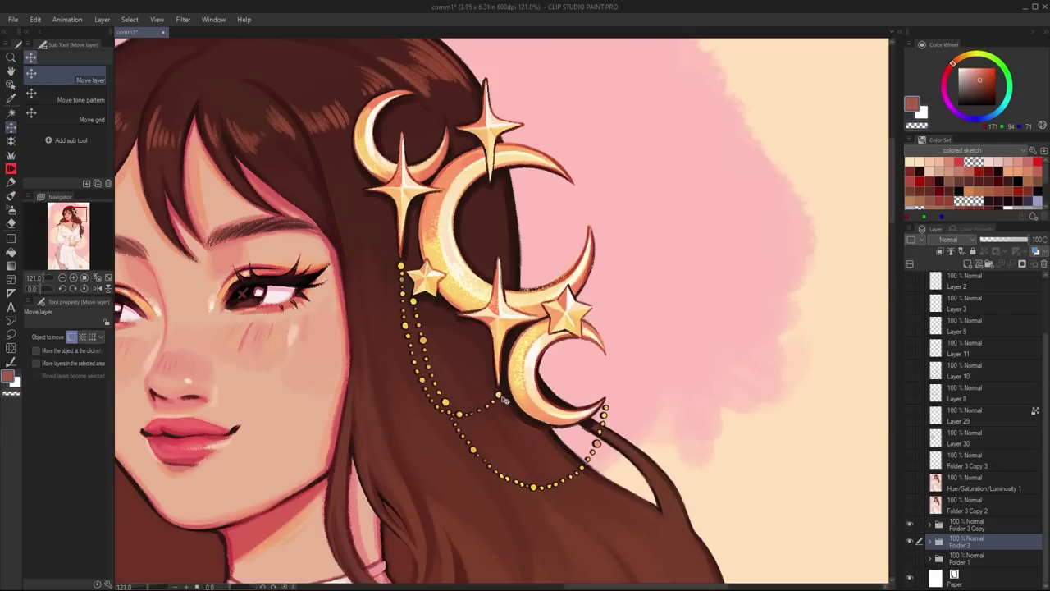
{"action": "left_click", "coordinate": [911, 524]}
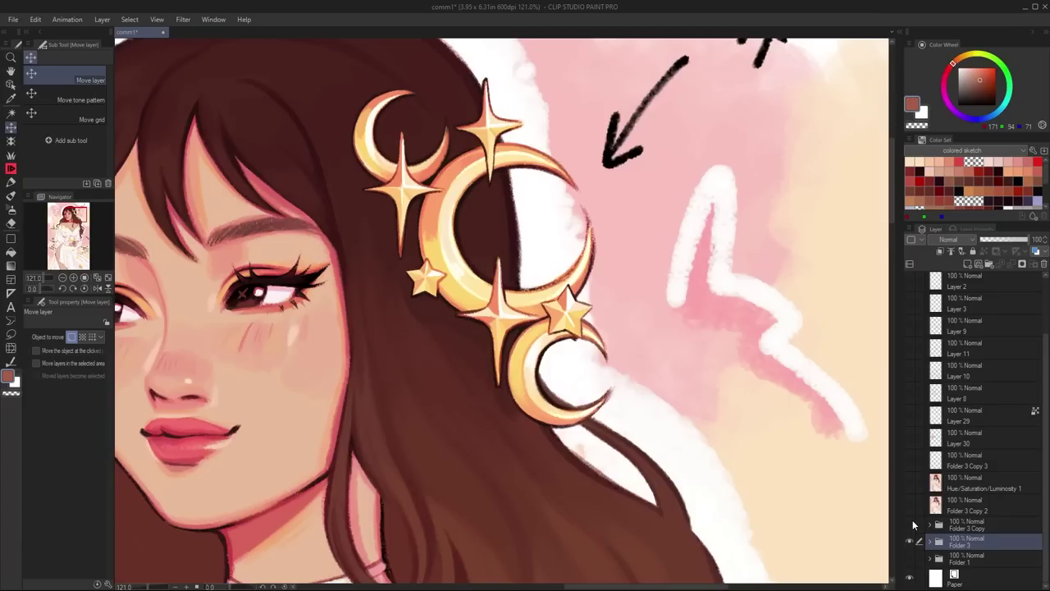
Step: Compare the character's whole head, hair and moon-and-star ornament with Folder 3 Copy shown and hidden
{"action": "left_click", "coordinate": [910, 523]}
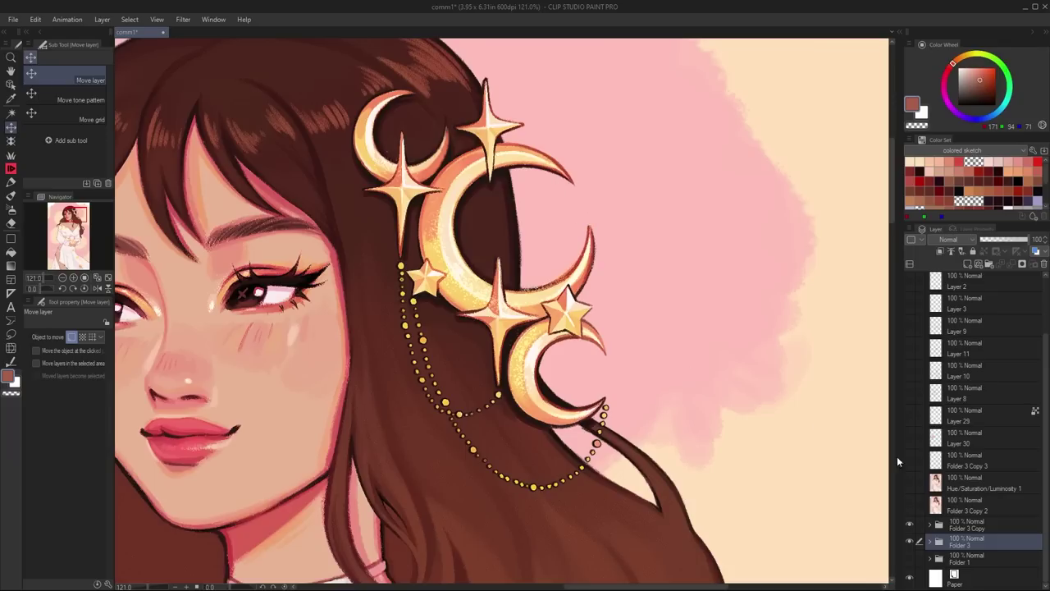
{"action": "scroll", "coordinate": [557, 256], "scroll_direction": "down", "scroll_amount": 4}
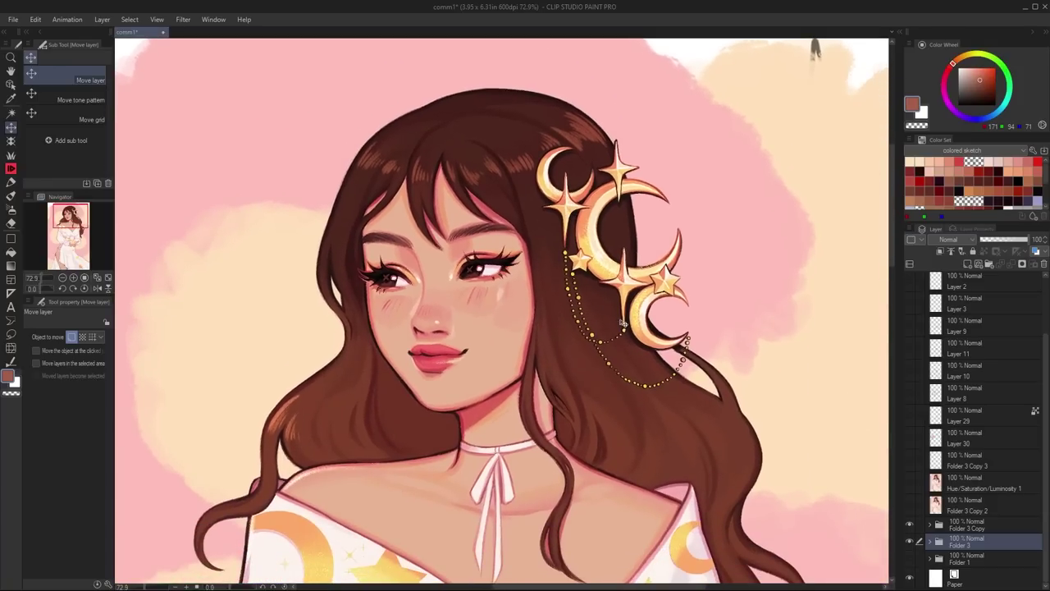
{"action": "left_click", "coordinate": [910, 525]}
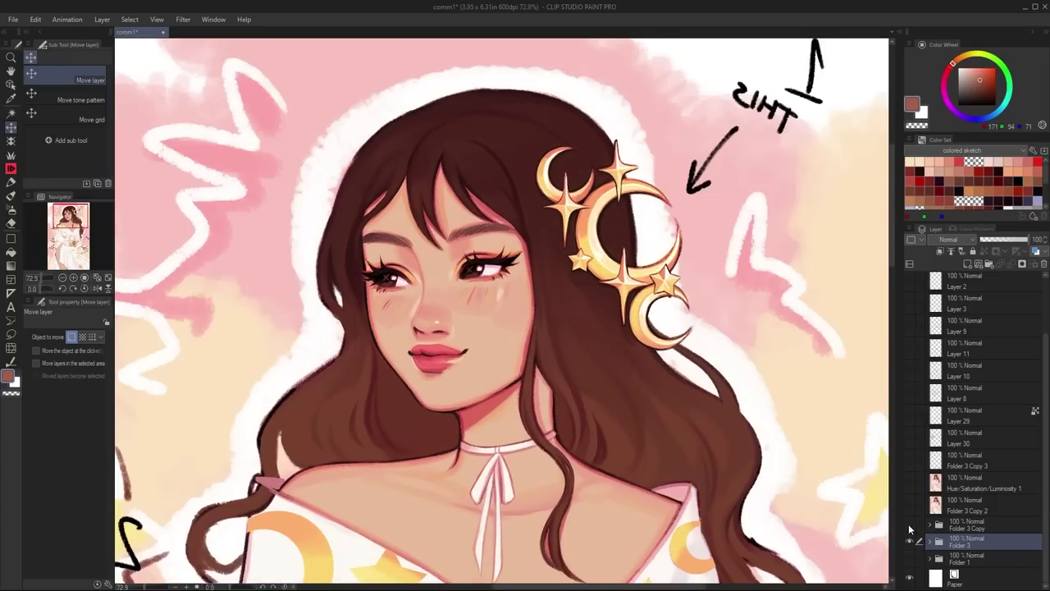
{"action": "left_click", "coordinate": [909, 525]}
{"action": "left_click", "coordinate": [910, 525]}
Step: Compare the hair beside the face and the ornament's beaded chain up close with Folder 3 Copy hidden and shown
{"action": "scroll", "coordinate": [632, 410], "scroll_direction": "up", "scroll_amount": 4}
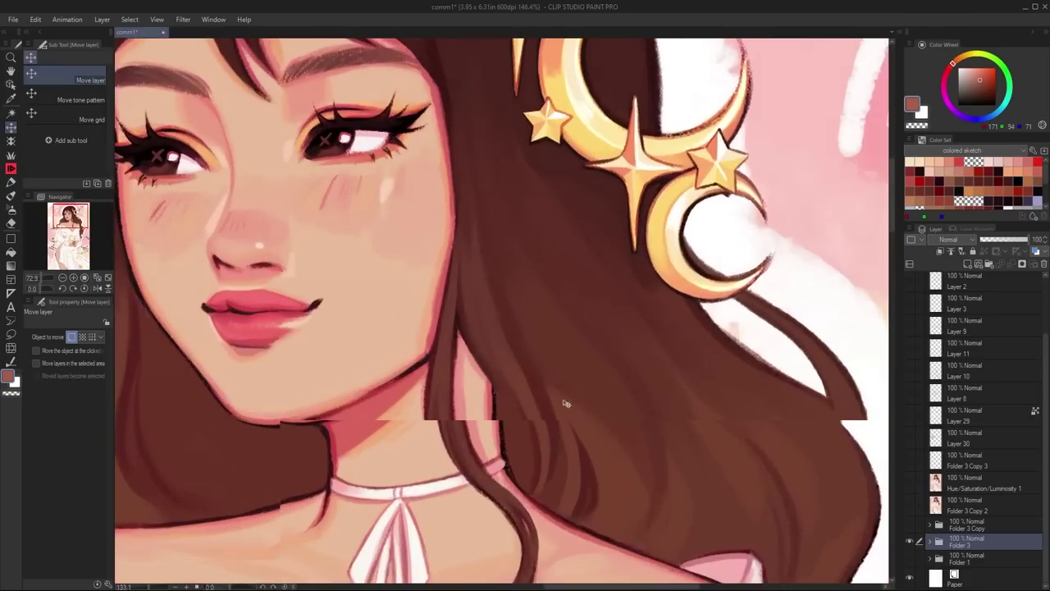
{"action": "left_click", "coordinate": [911, 525]}
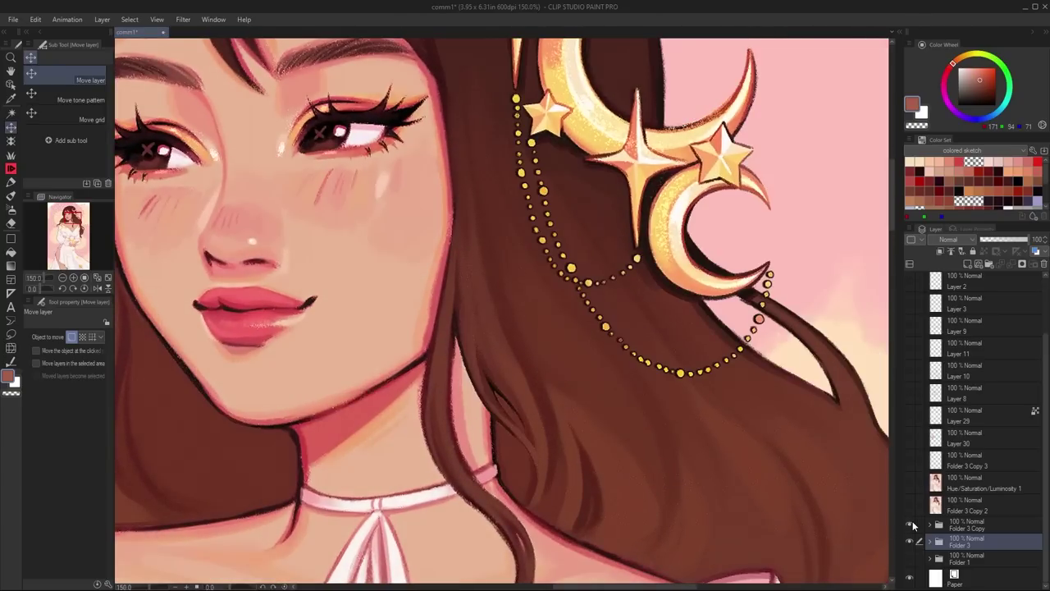
{"action": "left_click", "coordinate": [911, 525]}
{"action": "left_click", "coordinate": [910, 525]}
{"action": "scroll", "coordinate": [819, 468], "scroll_direction": "down", "scroll_amount": 3}
{"action": "scroll", "coordinate": [445, 336], "scroll_direction": "up", "scroll_amount": 6}
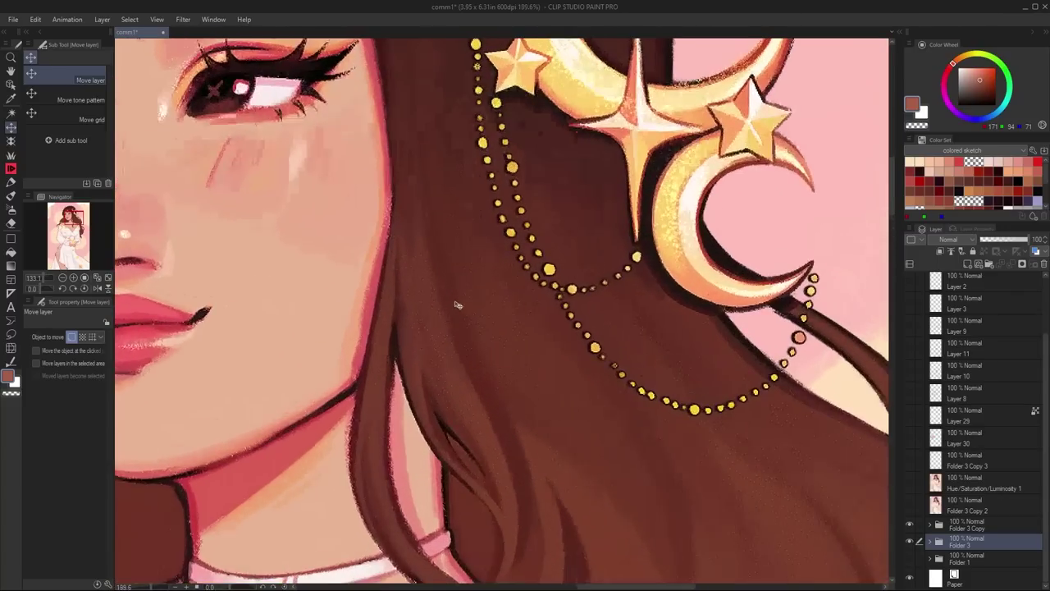
{"action": "scroll", "coordinate": [446, 336], "scroll_direction": "down", "scroll_amount": 1}
{"action": "scroll", "coordinate": [593, 272], "scroll_direction": "down", "scroll_amount": 2}
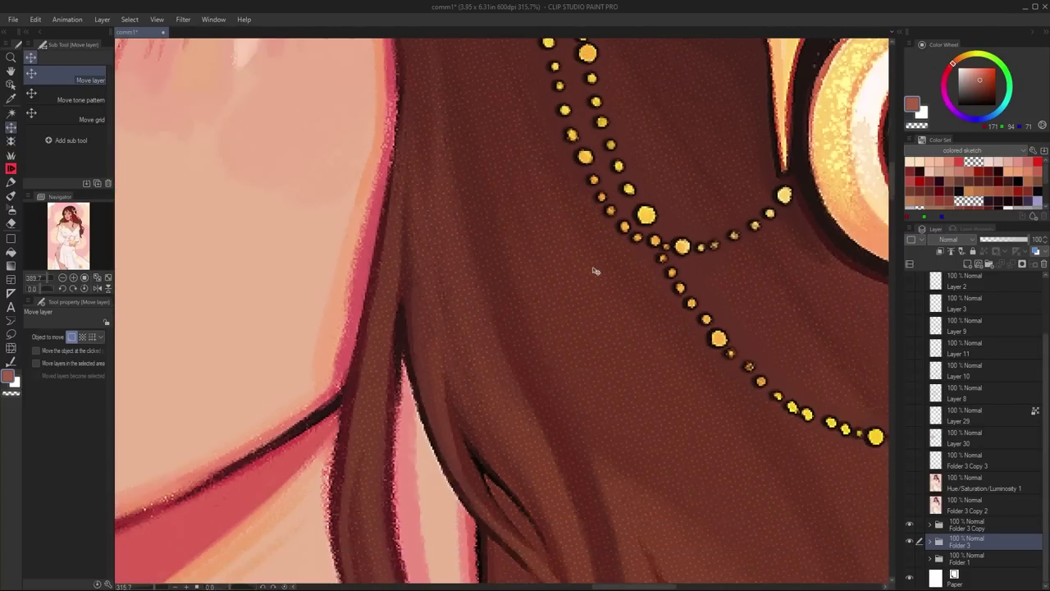
{"action": "scroll", "coordinate": [598, 302], "scroll_direction": "down", "scroll_amount": 3}
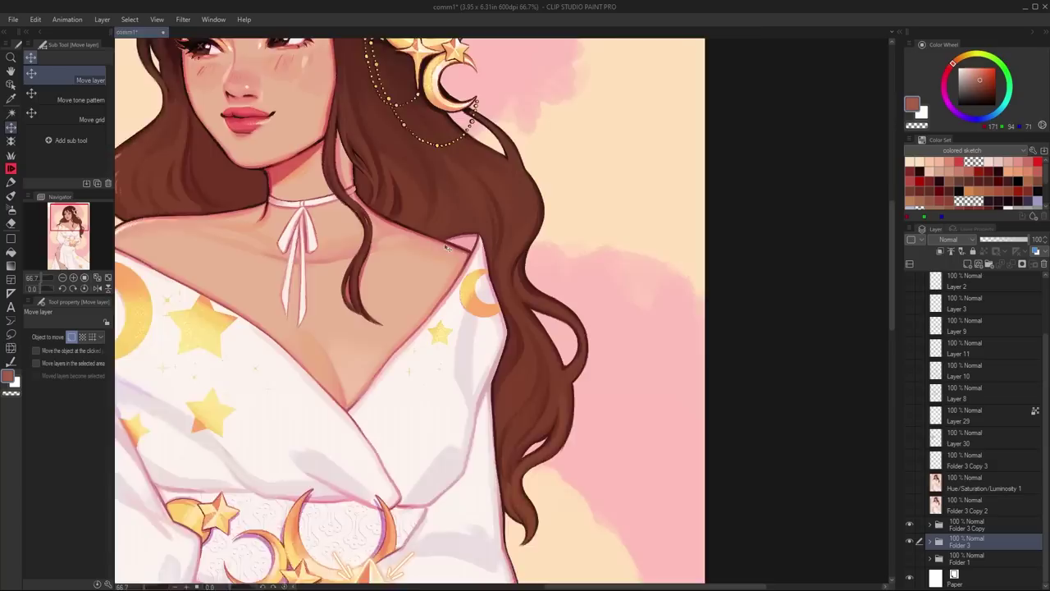
Step: Compare the long wavy hair falling beside the shoulder and sleeve with Folder 3 Copy hidden and shown
{"action": "scroll", "coordinate": [451, 254], "scroll_direction": "up", "scroll_amount": 2}
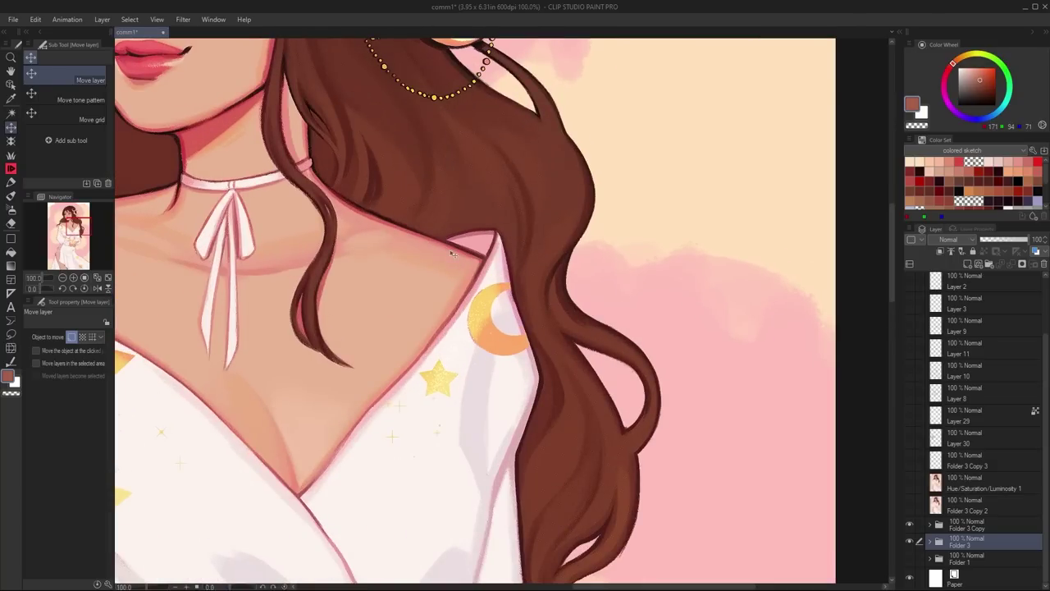
{"action": "left_click", "coordinate": [909, 524]}
{"action": "left_click", "coordinate": [909, 524]}
{"action": "left_click_drag", "start_coordinate": [753, 444], "coordinate": [704, 313]}
{"action": "left_click", "coordinate": [909, 526]}
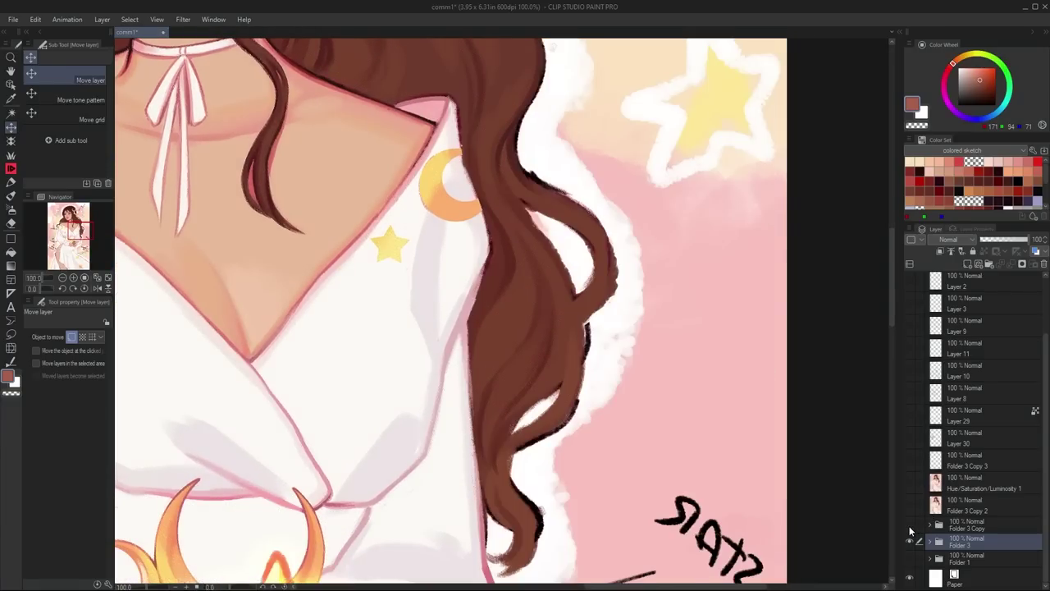
{"action": "left_click", "coordinate": [909, 525]}
Step: Compare the neckline and the star-patterned bodice of the dress with Folder 3 Copy hidden and shown
{"action": "scroll", "coordinate": [369, 321], "scroll_direction": "down", "scroll_amount": 3}
{"action": "scroll", "coordinate": [500, 352], "scroll_direction": "up", "scroll_amount": 2}
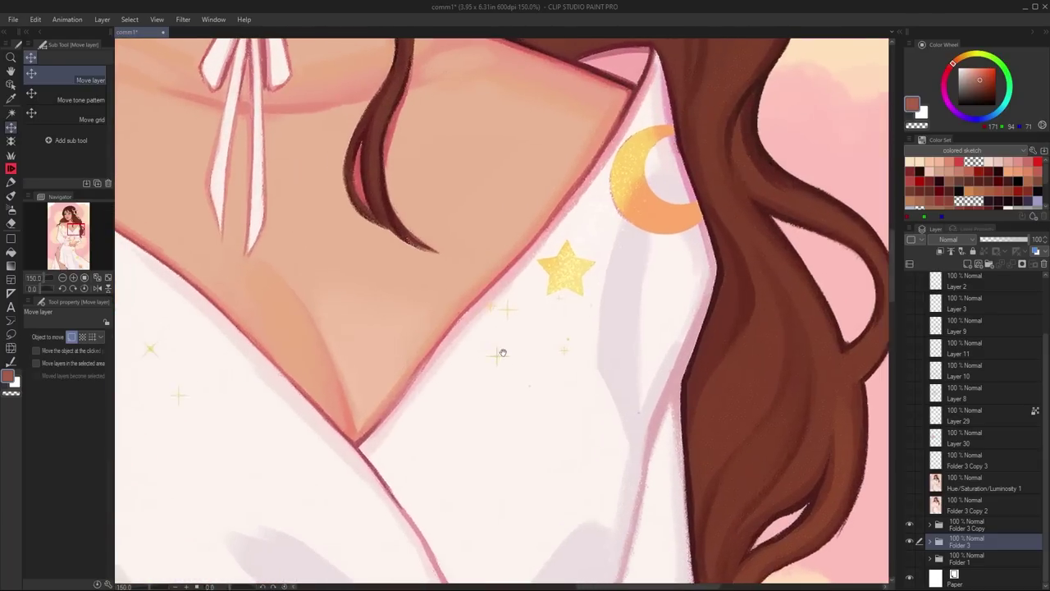
{"action": "scroll", "coordinate": [645, 358], "scroll_direction": "down", "scroll_amount": 1}
{"action": "scroll", "coordinate": [368, 313], "scroll_direction": "up", "scroll_amount": 3}
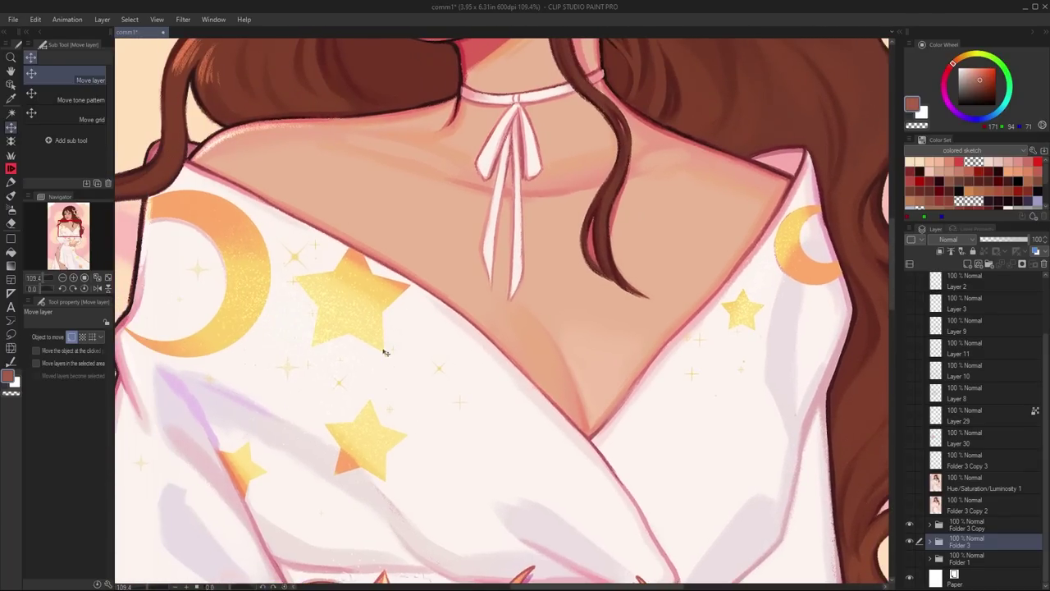
{"action": "left_click", "coordinate": [909, 525]}
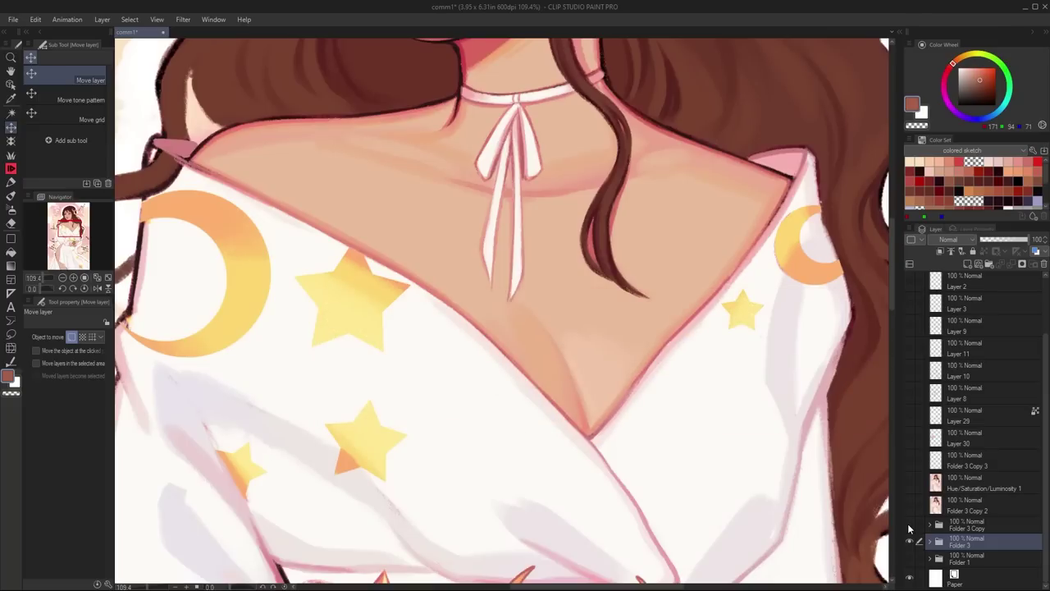
{"action": "left_click", "coordinate": [909, 525]}
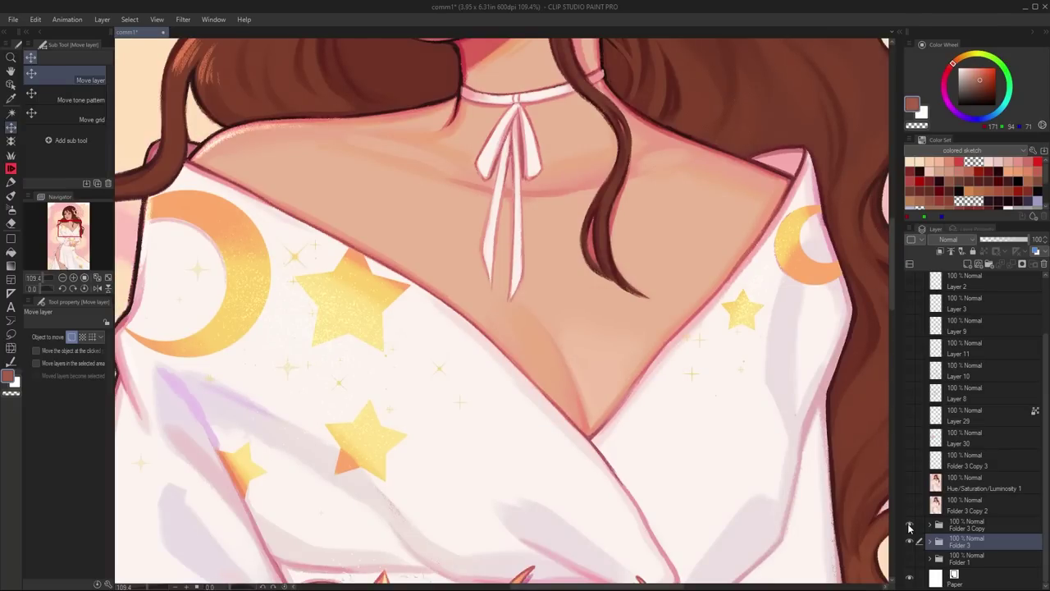
{"action": "left_click", "coordinate": [910, 525]}
{"action": "left_click", "coordinate": [909, 526]}
{"action": "left_click", "coordinate": [909, 525]}
Step: Compare the shoulder, loose hair strand and large moon on the sleeve with Folder 3 Copy hidden and shown
{"action": "key", "text": "ctrl+alt+0"}
{"action": "left_click", "coordinate": [909, 525]}
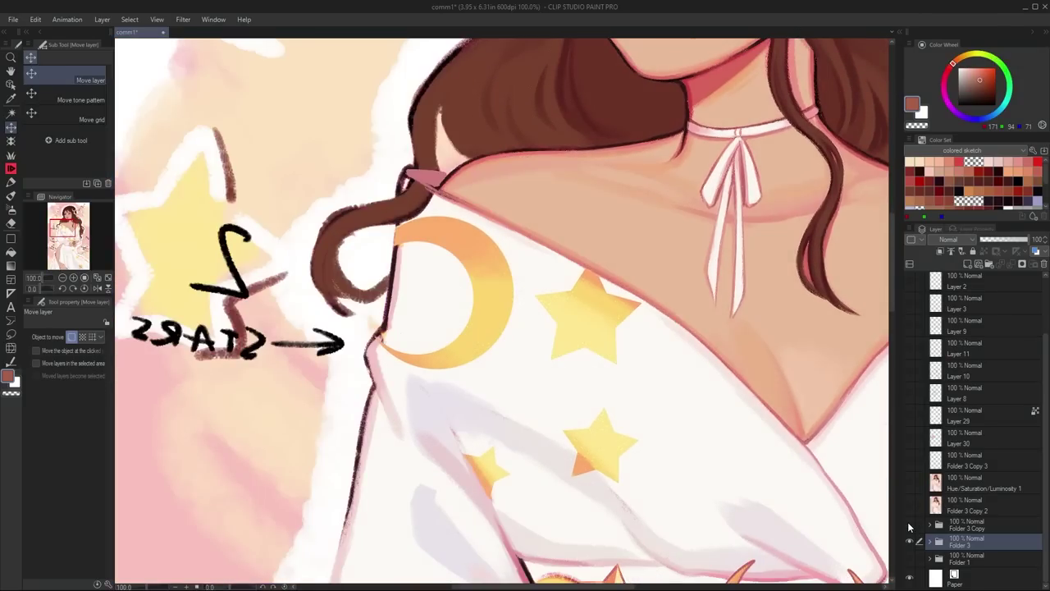
{"action": "left_click", "coordinate": [909, 526]}
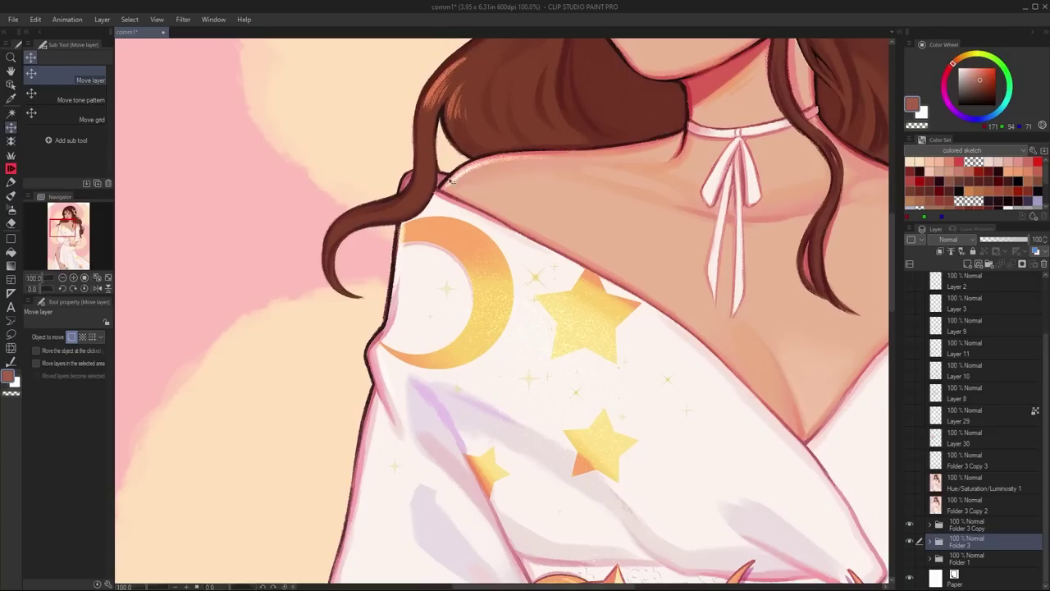
{"action": "left_click", "coordinate": [909, 525]}
{"action": "left_click", "coordinate": [909, 525]}
Step: Compare the waistband ornaments, ruffled cuff and hands holding the star by repeatedly hiding and showing Folder 3 Copy
{"action": "scroll", "coordinate": [497, 293], "scroll_direction": "down", "scroll_amount": 5}
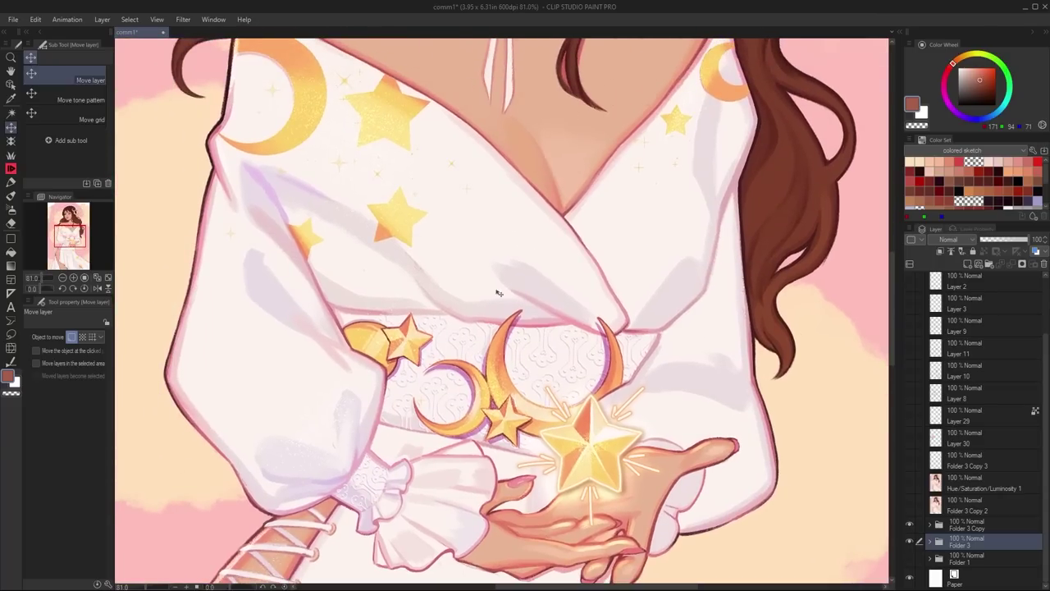
{"action": "scroll", "coordinate": [497, 293], "scroll_direction": "up", "scroll_amount": 2}
{"action": "left_click_drag", "start_coordinate": [535, 312], "coordinate": [529, 234]}
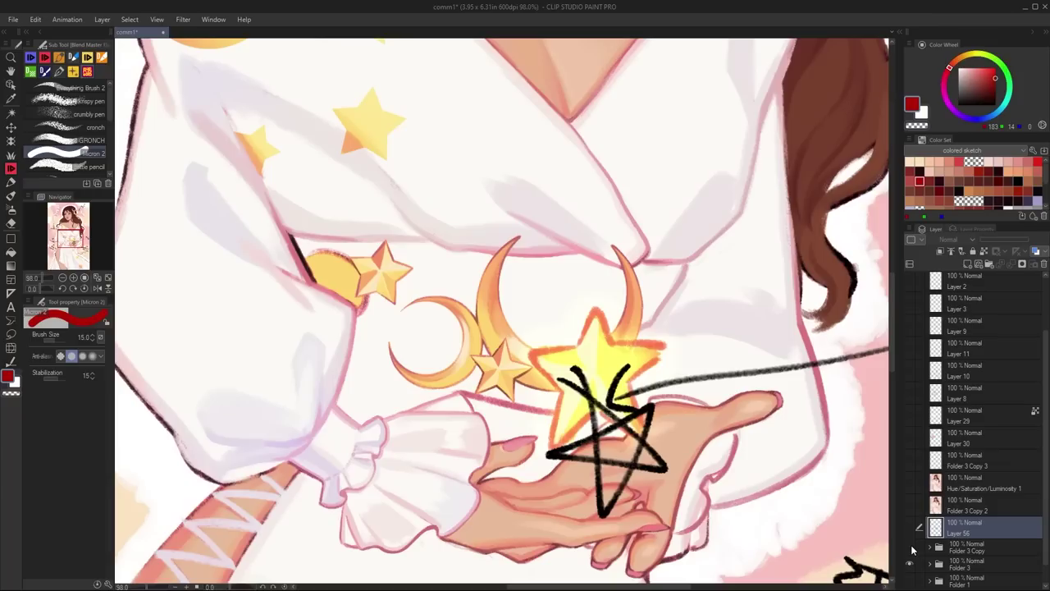
{"action": "left_click", "coordinate": [910, 547]}
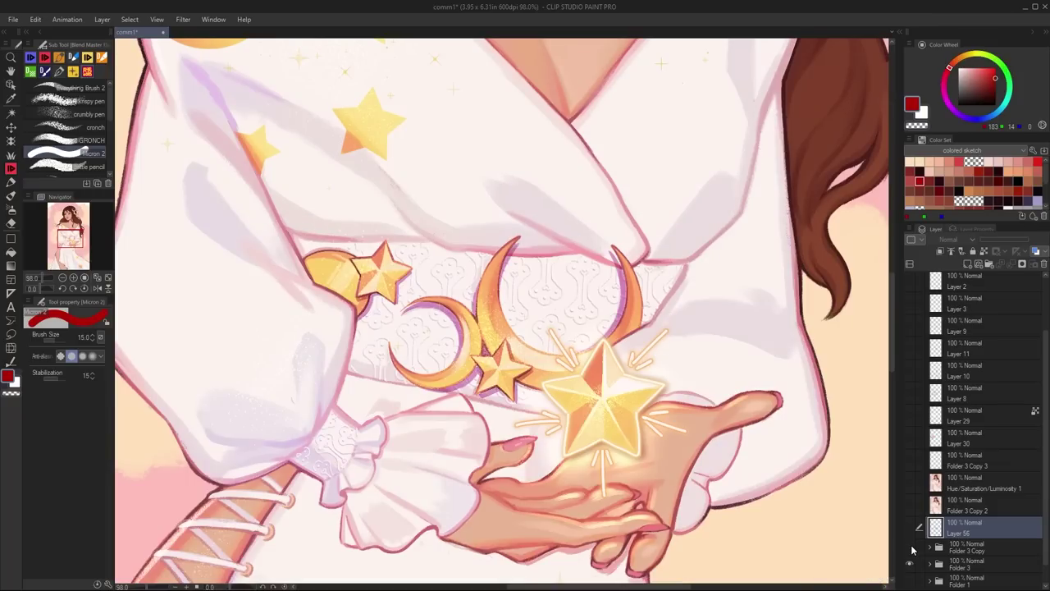
{"action": "left_click", "coordinate": [911, 549]}
{"action": "left_click", "coordinate": [911, 548]}
{"action": "left_click", "coordinate": [911, 548]}
{"action": "left_click", "coordinate": [911, 548]}
{"action": "left_click", "coordinate": [911, 549]}
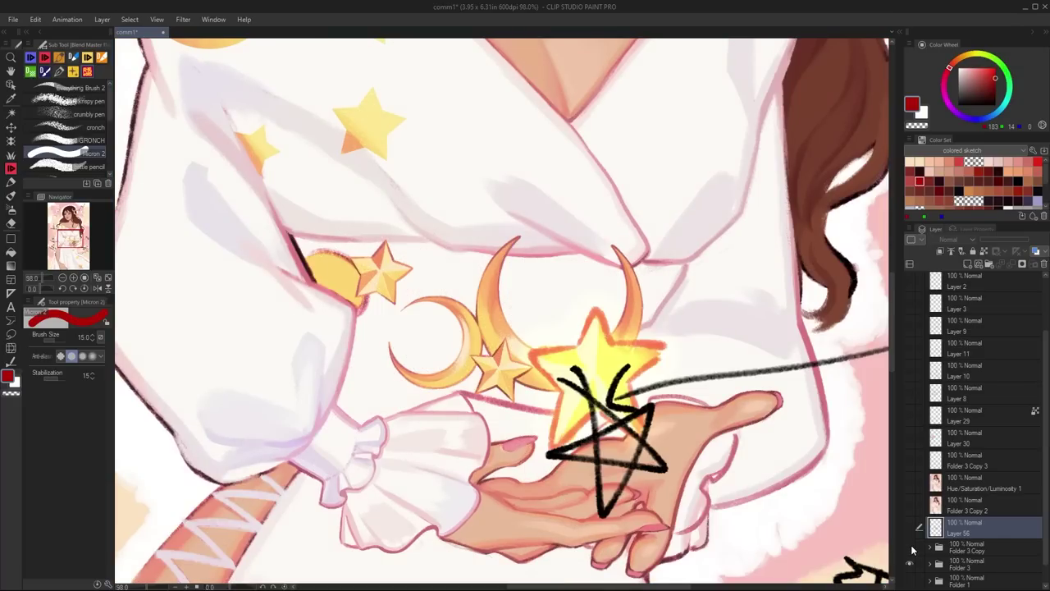
{"action": "left_click", "coordinate": [911, 549]}
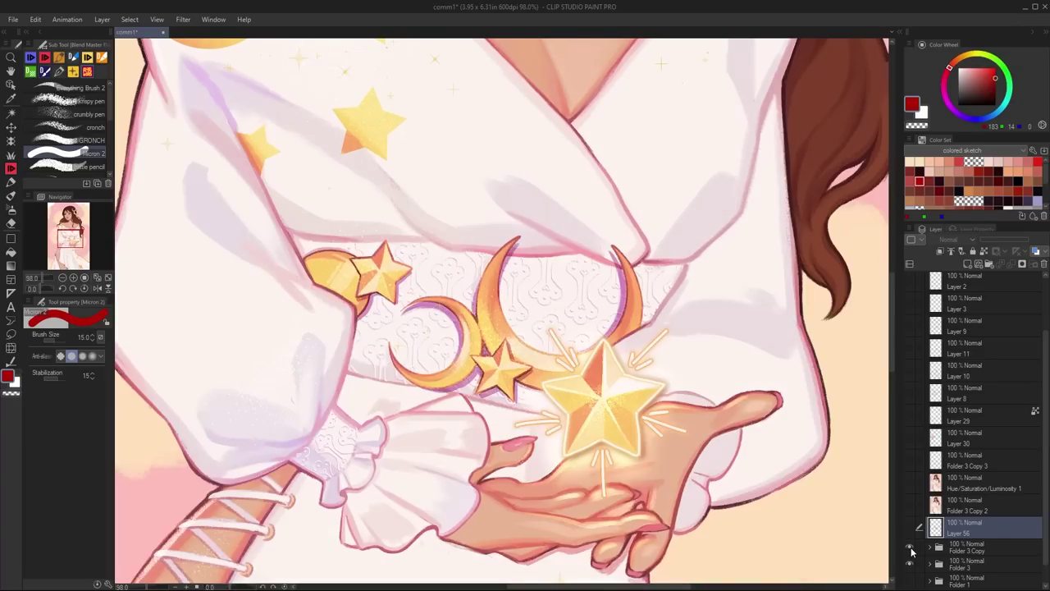
{"action": "left_click", "coordinate": [911, 548]}
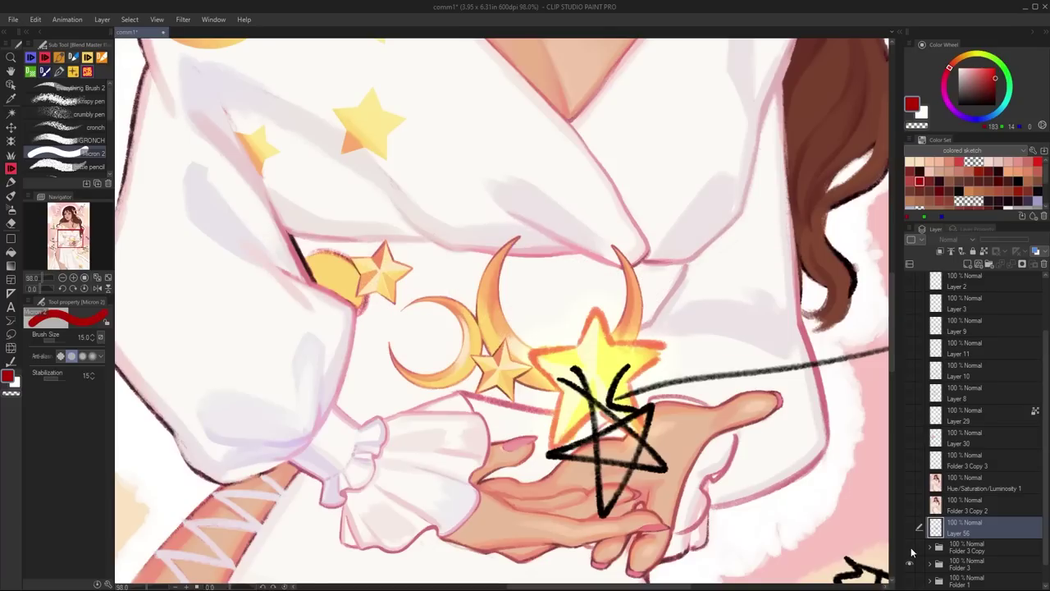
{"action": "left_click", "coordinate": [911, 548]}
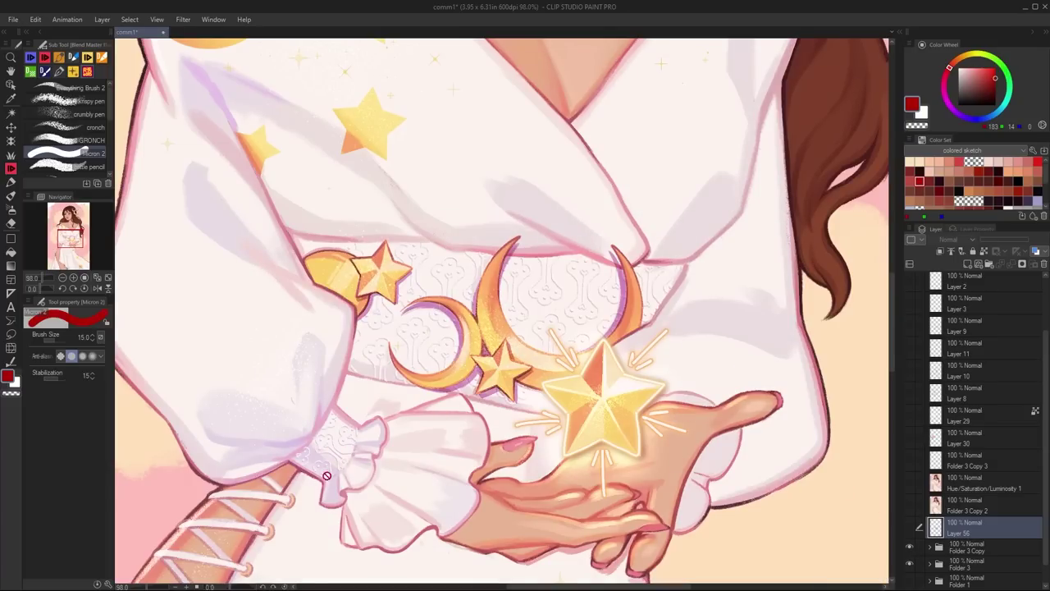
{"action": "left_click", "coordinate": [911, 548]}
{"action": "left_click", "coordinate": [911, 549]}
Step: Examine the embossed waistband pattern and the golden moon and star ornaments up close
{"action": "scroll", "coordinate": [415, 246], "scroll_direction": "up", "scroll_amount": 2}
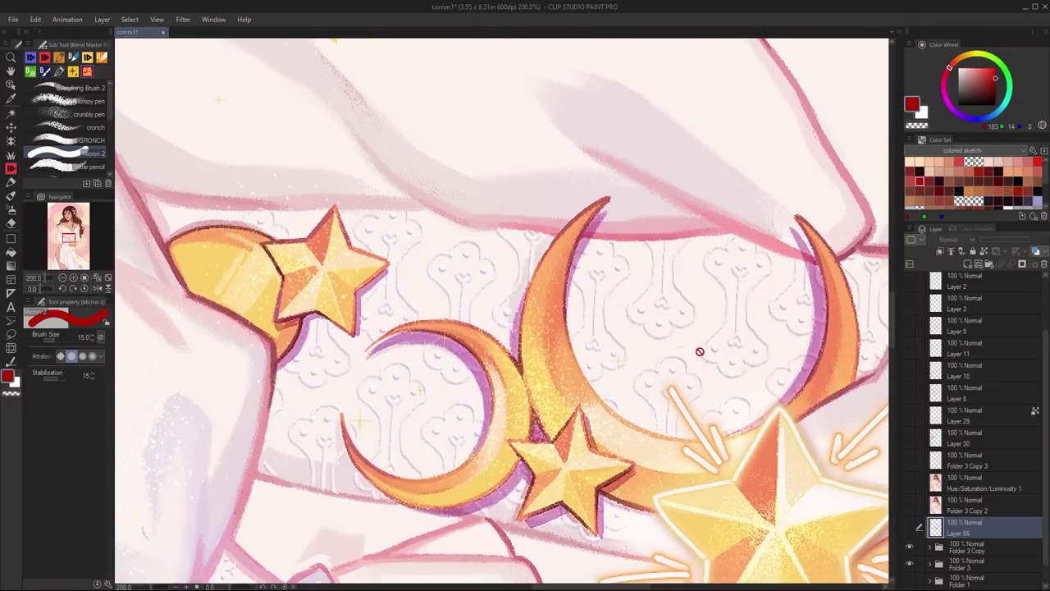
{"action": "scroll", "coordinate": [700, 356], "scroll_direction": "up", "scroll_amount": 1}
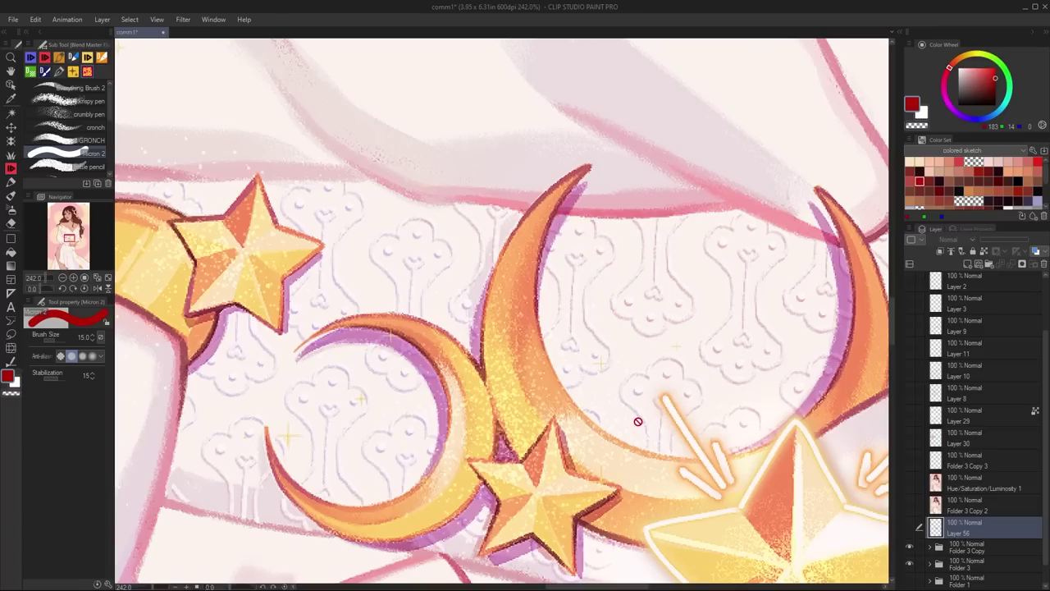
{"action": "scroll", "coordinate": [607, 349], "scroll_direction": "down", "scroll_amount": 2}
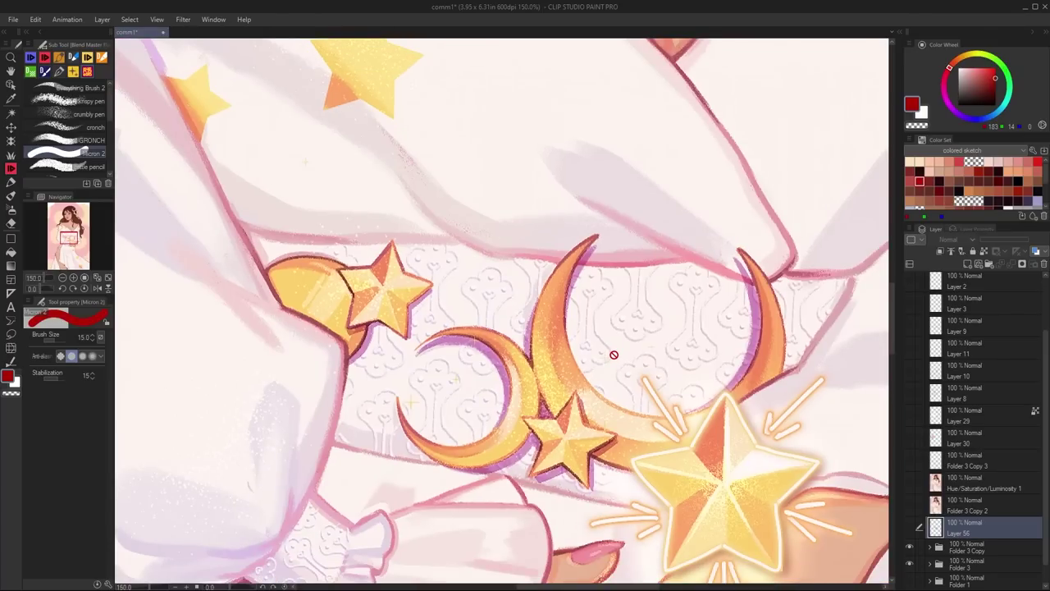
{"action": "scroll", "coordinate": [734, 431], "scroll_direction": "down", "scroll_amount": 1}
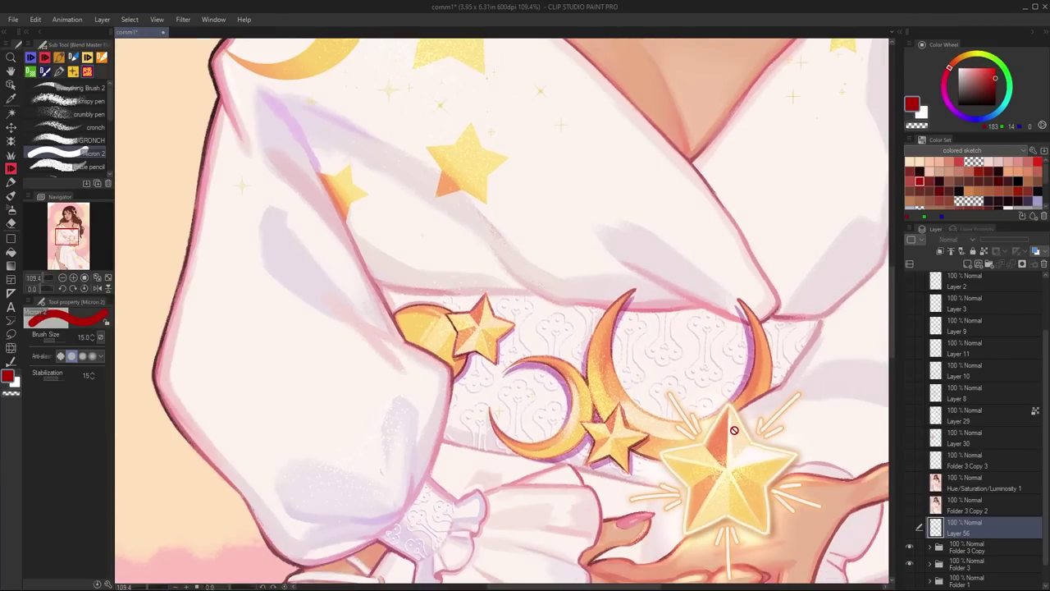
{"action": "scroll", "coordinate": [220, 416], "scroll_direction": "up", "scroll_amount": 2}
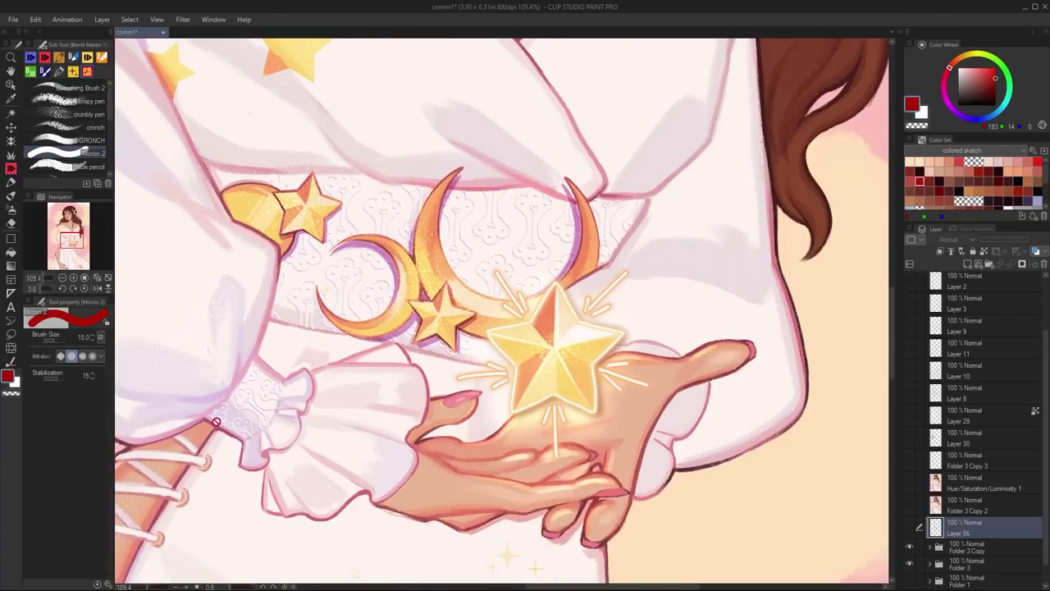
Step: Examine the embossed pattern on the cuff and the white speckled texture on the puffed sleeve up close
{"action": "scroll", "coordinate": [206, 416], "scroll_direction": "up", "scroll_amount": 4}
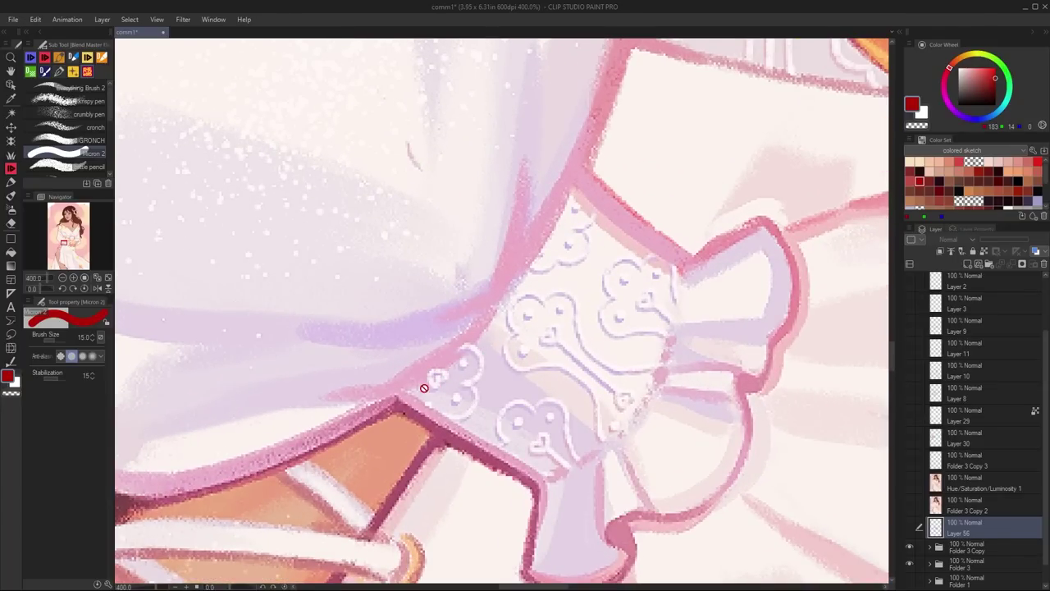
{"action": "scroll", "coordinate": [443, 246], "scroll_direction": "down", "scroll_amount": 2}
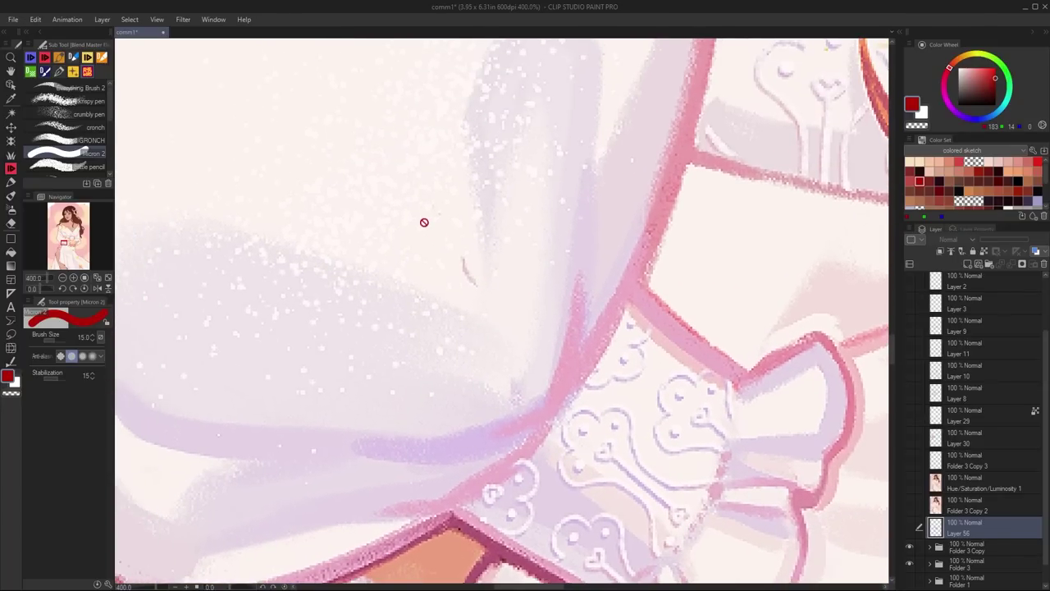
{"action": "scroll", "coordinate": [533, 230], "scroll_direction": "down", "scroll_amount": 1}
{"action": "scroll", "coordinate": [296, 235], "scroll_direction": "down", "scroll_amount": 2}
{"action": "scroll", "coordinate": [321, 225], "scroll_direction": "up", "scroll_amount": 1}
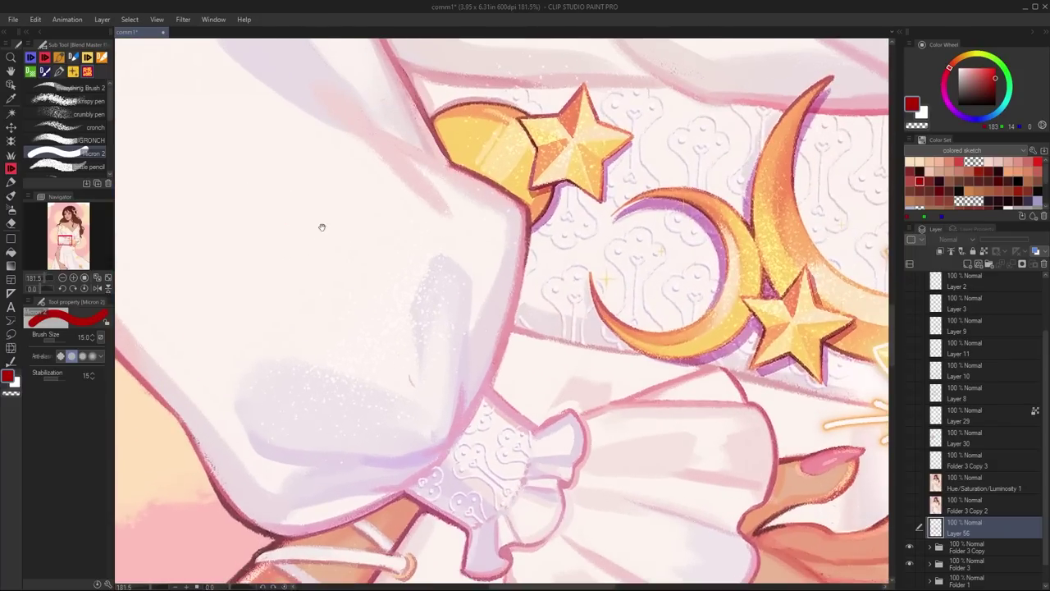
{"action": "left_click_drag", "start_coordinate": [319, 309], "coordinate": [354, 324]}
{"action": "scroll", "coordinate": [354, 324], "scroll_direction": "up", "scroll_amount": 2}
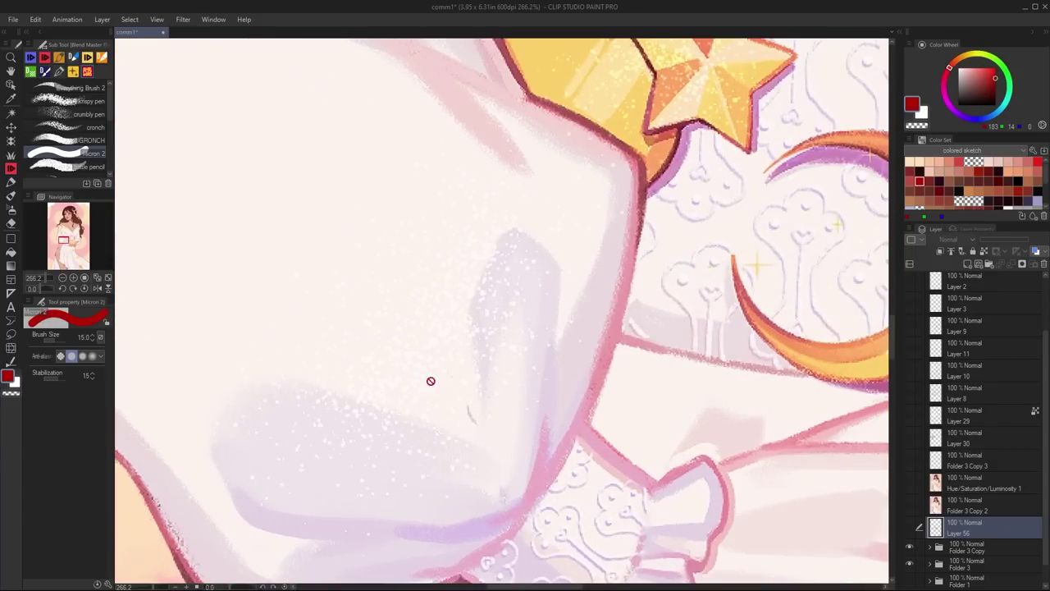
{"action": "scroll", "coordinate": [486, 324], "scroll_direction": "down", "scroll_amount": 2}
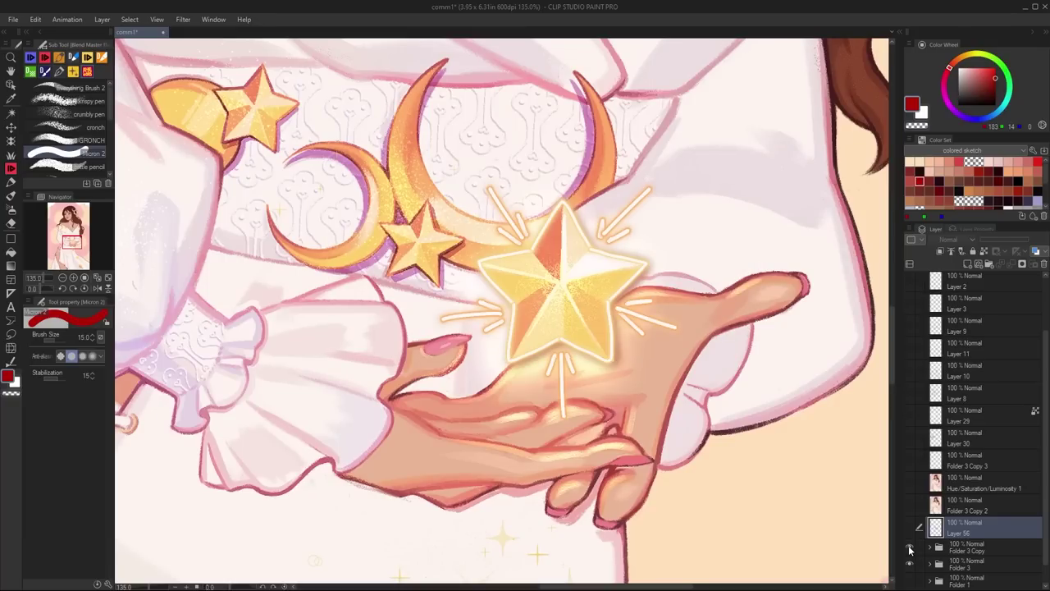
Step: Compare the glowing star and the hands beneath it up close with Folder 3 Copy hidden and shown
{"action": "left_click", "coordinate": [909, 549]}
{"action": "left_click", "coordinate": [909, 548]}
{"action": "left_click", "coordinate": [910, 548]}
{"action": "left_click", "coordinate": [909, 548]}
Step: Compare the skirt, its star pattern and the laced leg slit with Folder 3 Copy hidden and shown
{"action": "scroll", "coordinate": [586, 307], "scroll_direction": "down", "scroll_amount": 4}
{"action": "scroll", "coordinate": [586, 306], "scroll_direction": "up", "scroll_amount": 2}
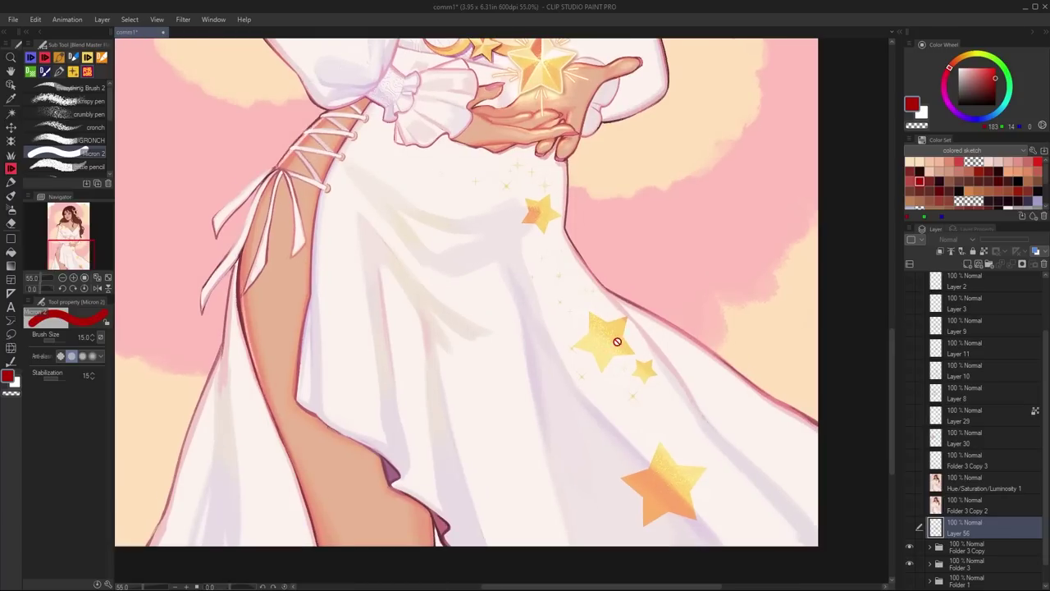
{"action": "left_click", "coordinate": [910, 549]}
{"action": "left_click", "coordinate": [909, 549]}
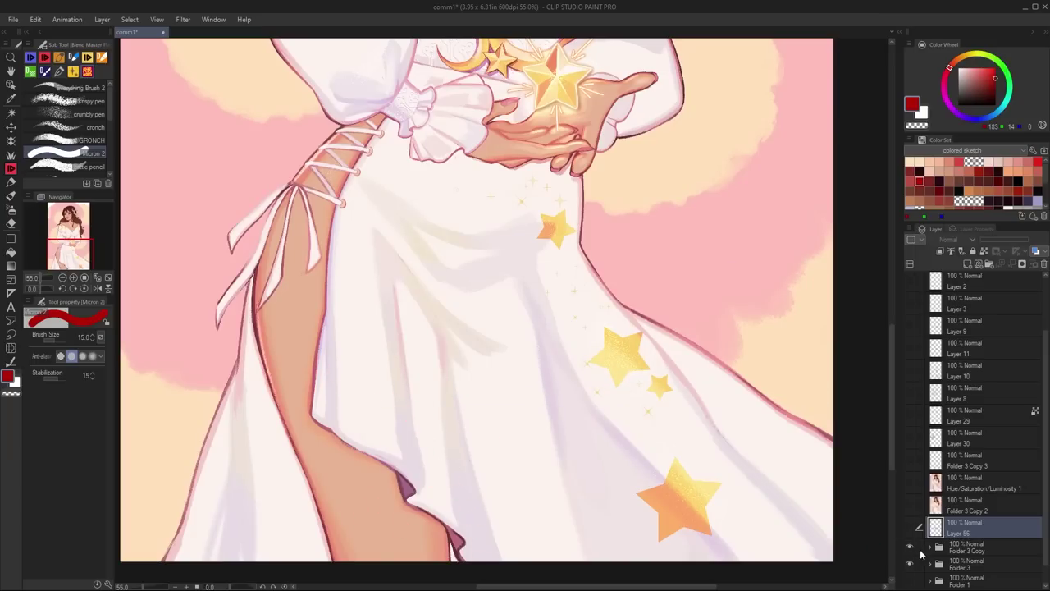
Step: Toggle Folder 3 Copy off and on to recheck the lower dress against the first rendering
{"action": "left_click", "coordinate": [909, 547]}
{"action": "left_click", "coordinate": [909, 547]}
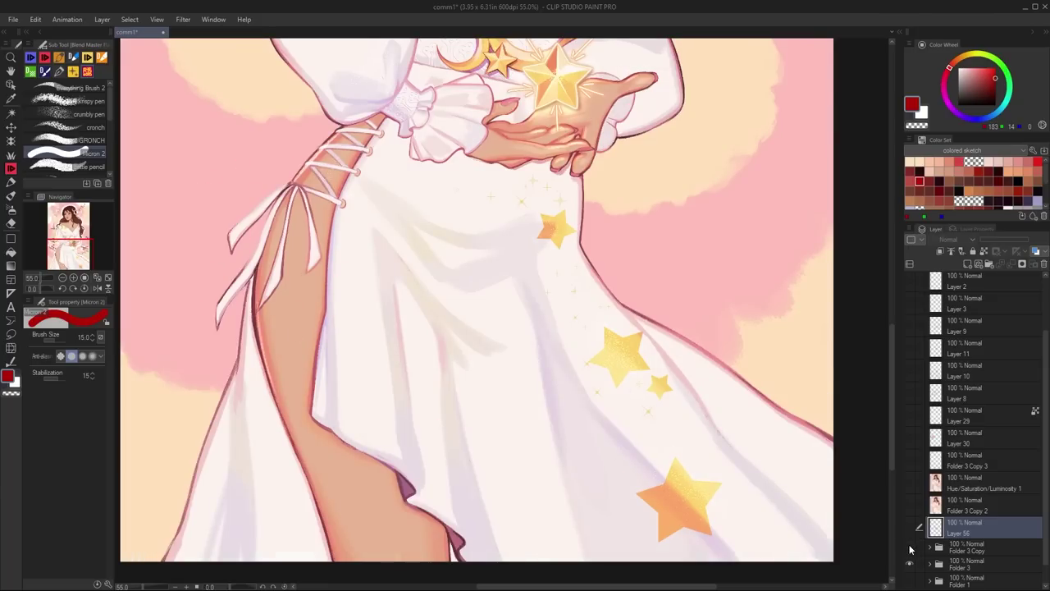
{"action": "left_click", "coordinate": [910, 546]}
{"action": "left_click", "coordinate": [909, 546]}
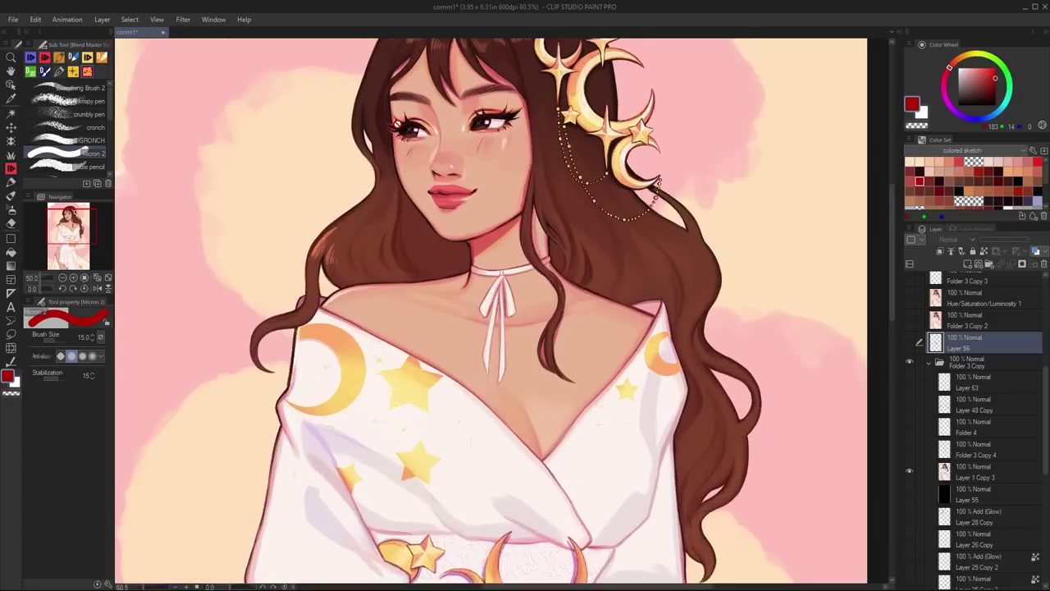
Step: Examine the face up close, comparing the lips with Folder 3 Copy 4 hidden and shown
{"action": "scroll", "coordinate": [490, 140], "scroll_direction": "up", "scroll_amount": 2}
{"action": "scroll", "coordinate": [491, 139], "scroll_direction": "up", "scroll_amount": 4}
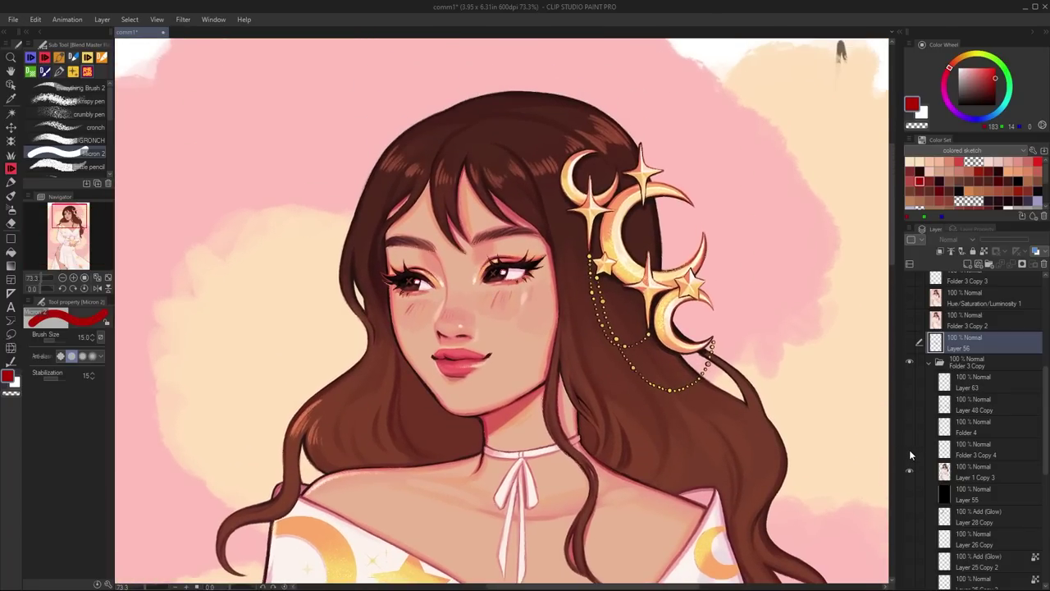
{"action": "scroll", "coordinate": [427, 279], "scroll_direction": "up", "scroll_amount": 3}
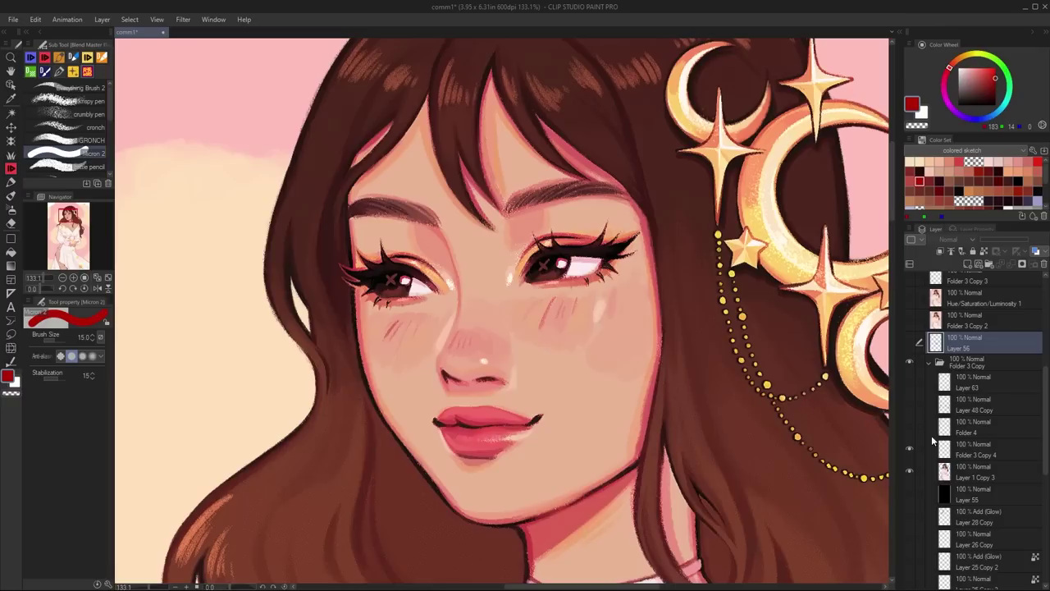
{"action": "left_click", "coordinate": [910, 450]}
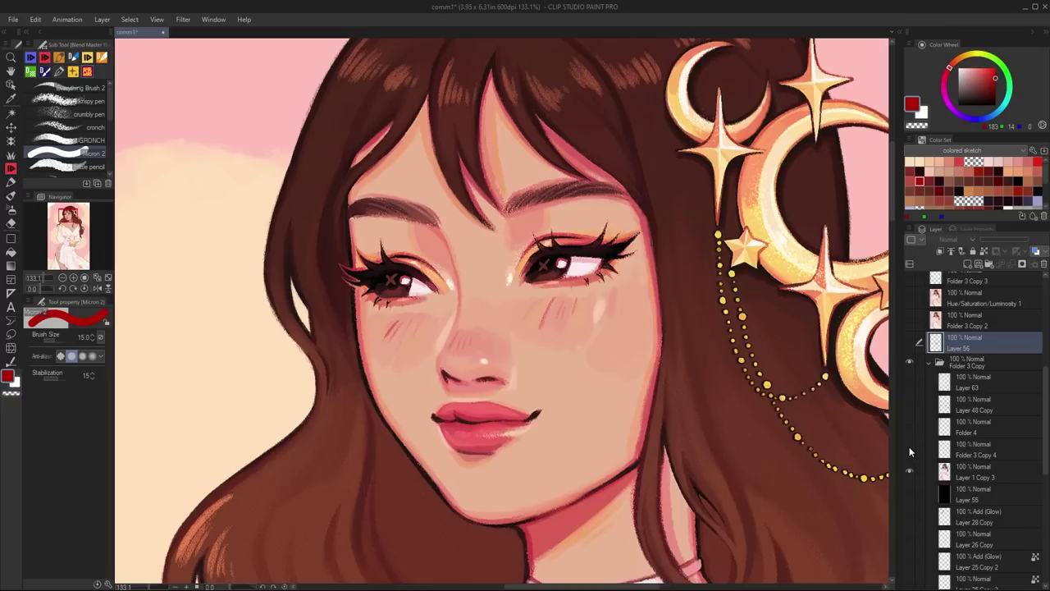
{"action": "left_click", "coordinate": [909, 450]}
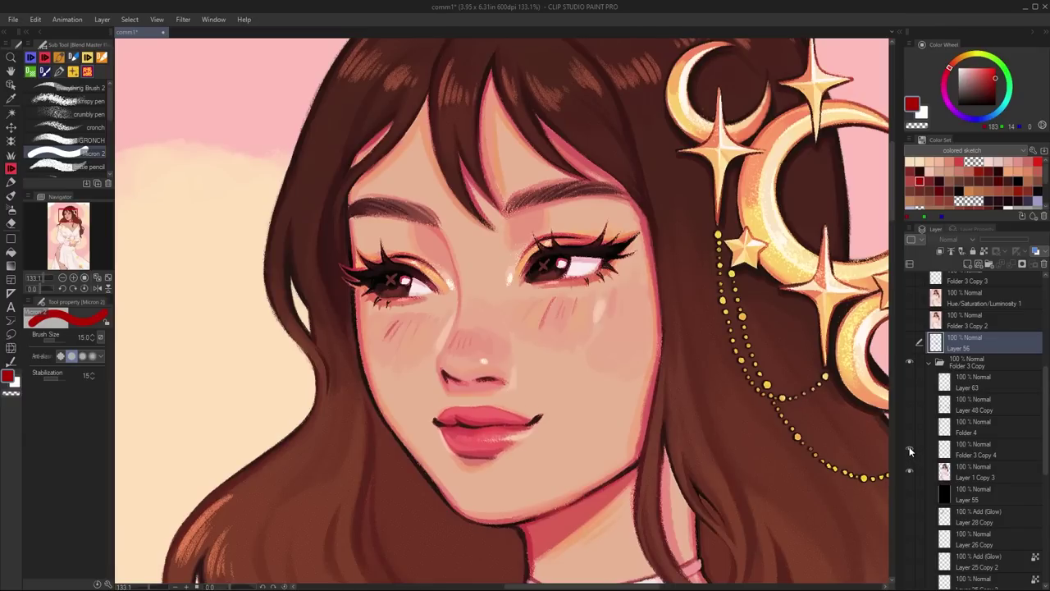
{"action": "left_click", "coordinate": [909, 451]}
{"action": "left_click", "coordinate": [909, 450]}
{"action": "left_click", "coordinate": [909, 450]}
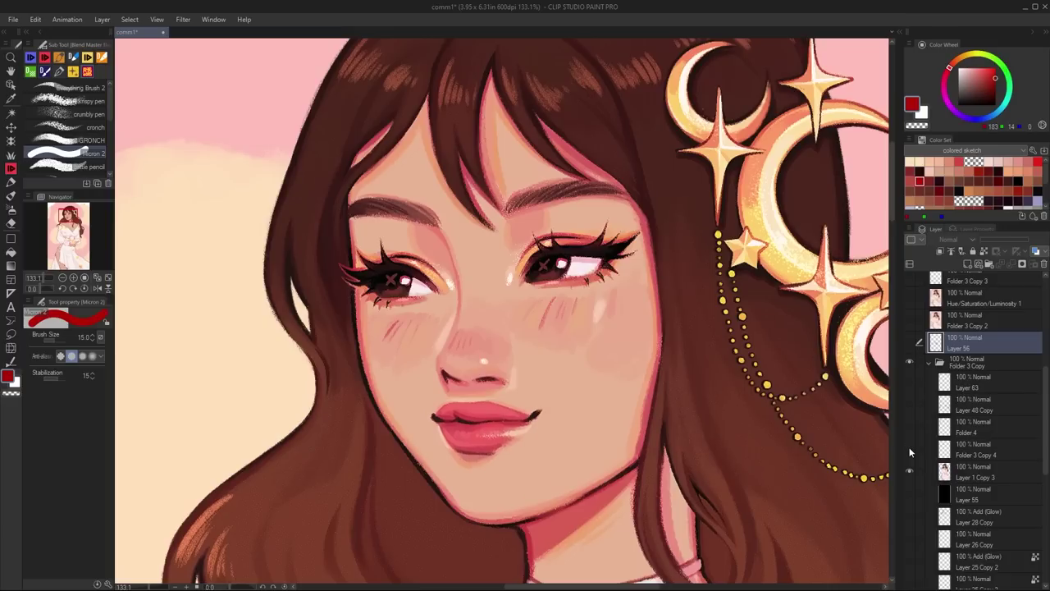
{"action": "left_click", "coordinate": [909, 450]}
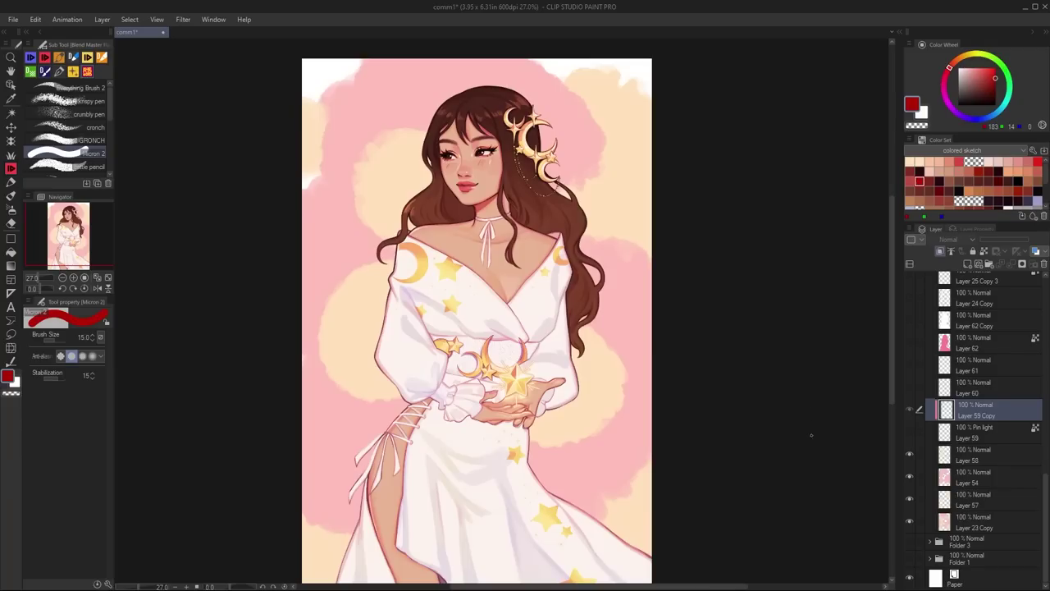
Step: Show Layers 59, 60 and 61 to bring in the cloud outlines and dotted texture, and inspect the clouds up close
{"action": "left_click", "coordinate": [909, 432]}
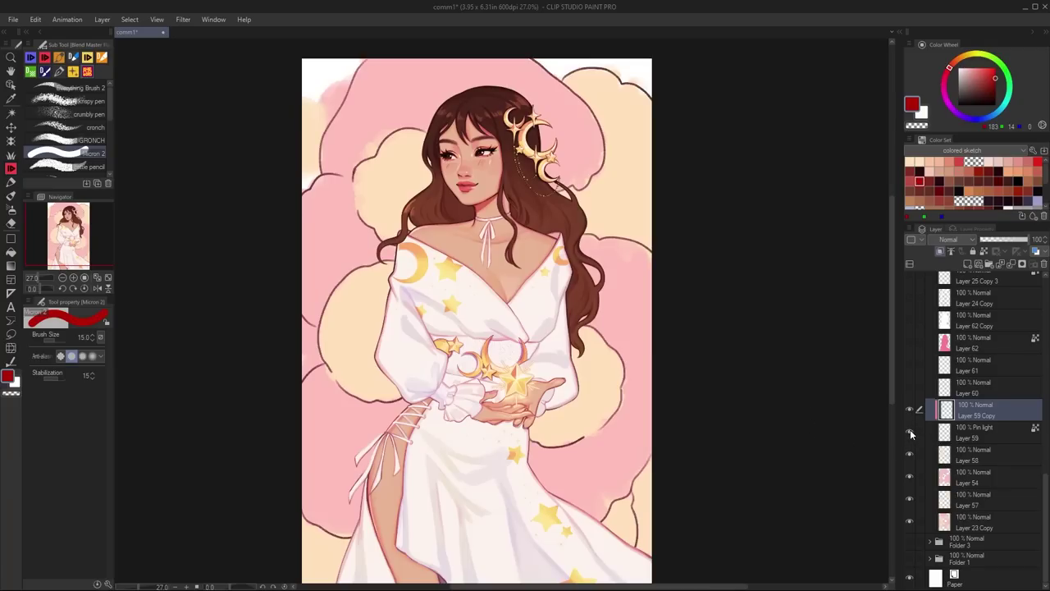
{"action": "left_click", "coordinate": [909, 385]}
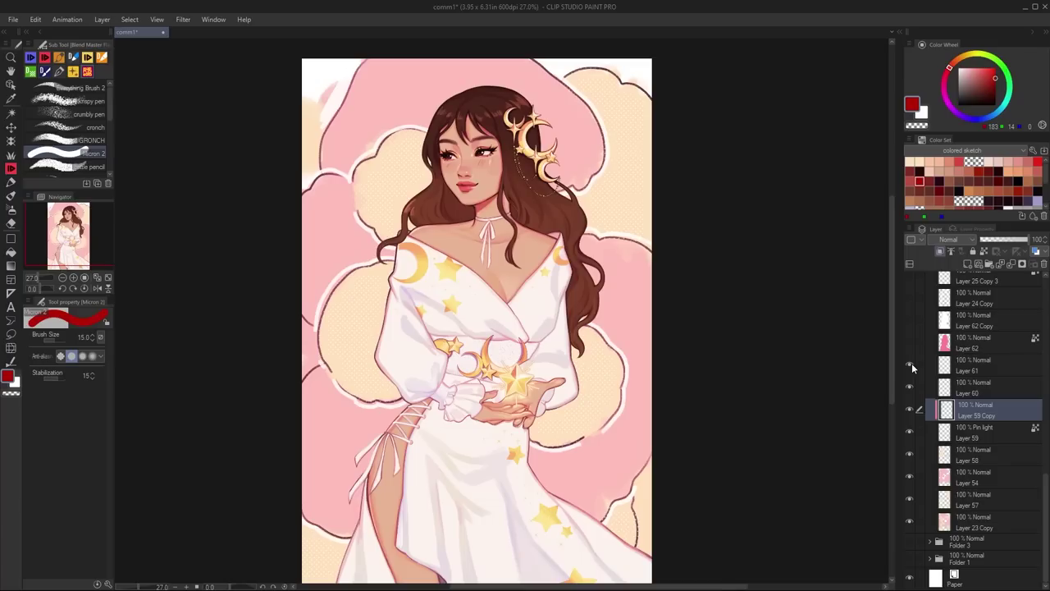
{"action": "scroll", "coordinate": [315, 489], "scroll_direction": "up", "scroll_amount": 4}
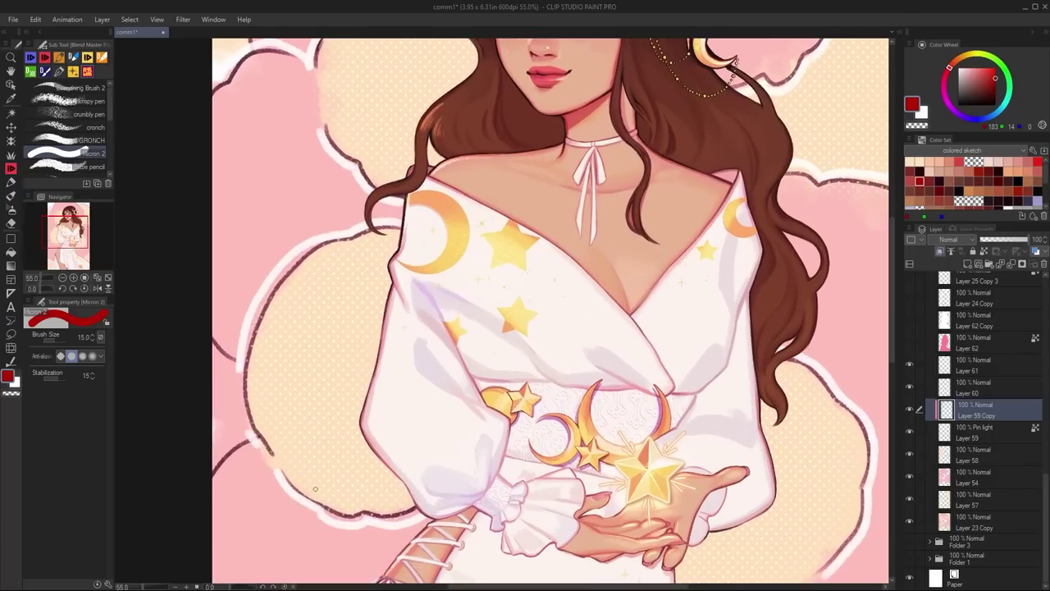
{"action": "scroll", "coordinate": [314, 490], "scroll_direction": "down", "scroll_amount": 3}
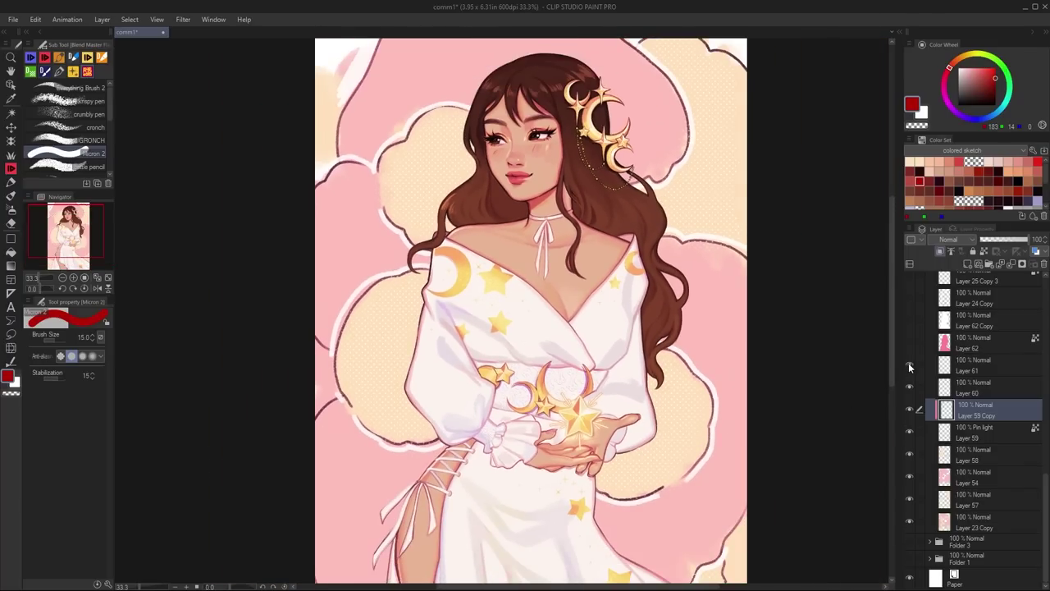
{"action": "left_click", "coordinate": [909, 364]}
Step: Show Layer 62 and Layer 62 Copy for the pink and white borders around the figure, comparing them hidden and shown
{"action": "left_click", "coordinate": [910, 342]}
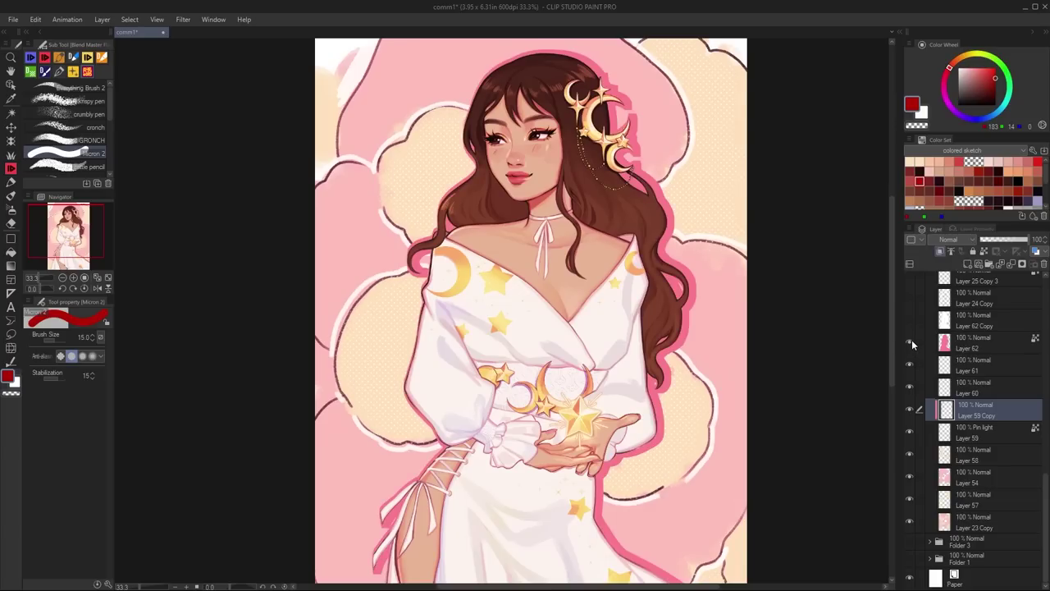
{"action": "scroll", "coordinate": [911, 344], "scroll_direction": "up", "scroll_amount": 2}
{"action": "left_click", "coordinate": [910, 362]}
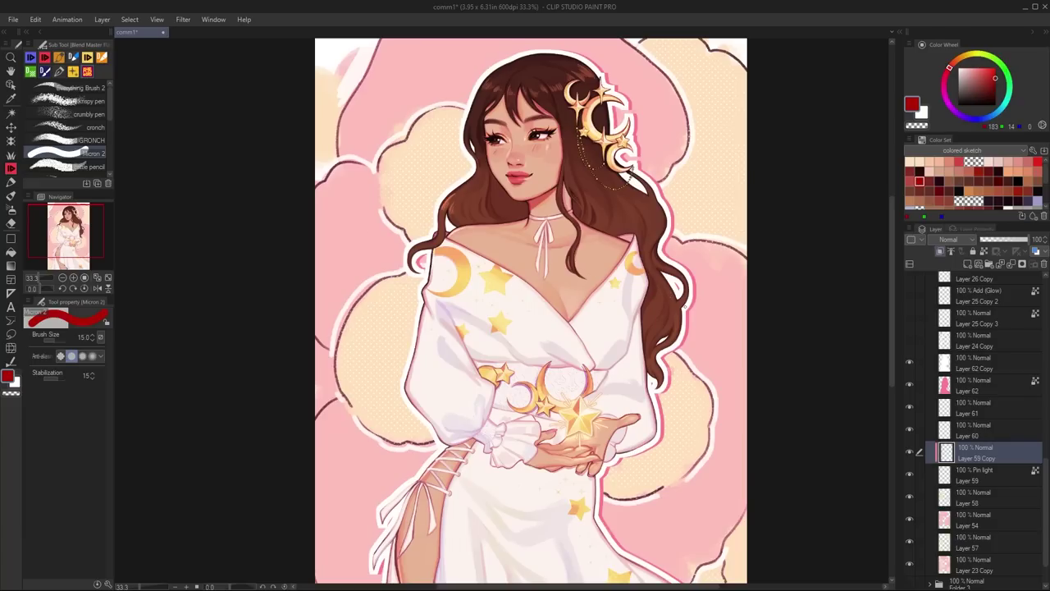
{"action": "scroll", "coordinate": [921, 455], "scroll_direction": "up", "scroll_amount": 3}
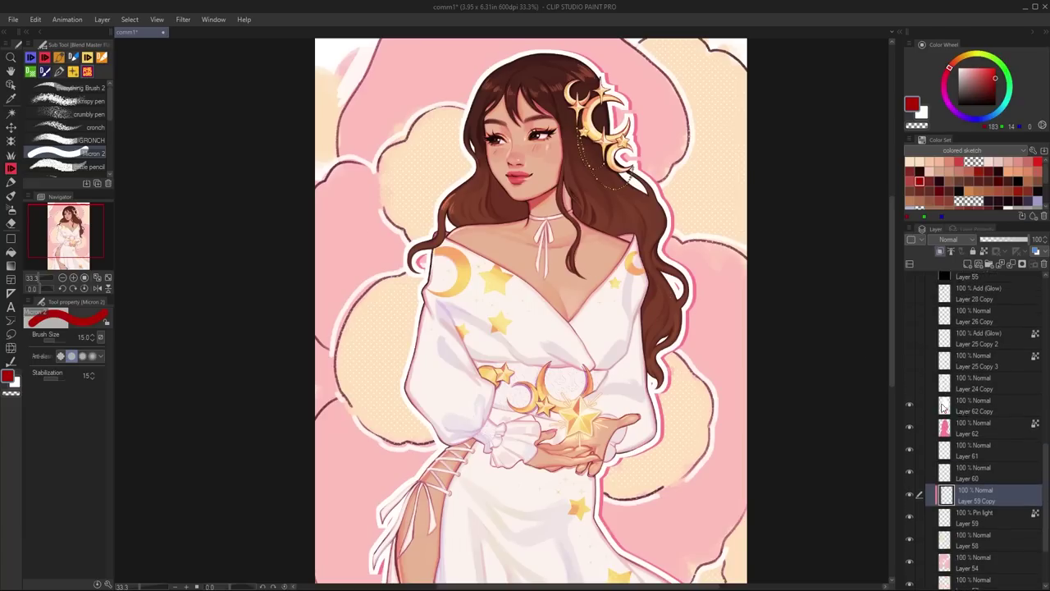
{"action": "left_click", "coordinate": [910, 434]}
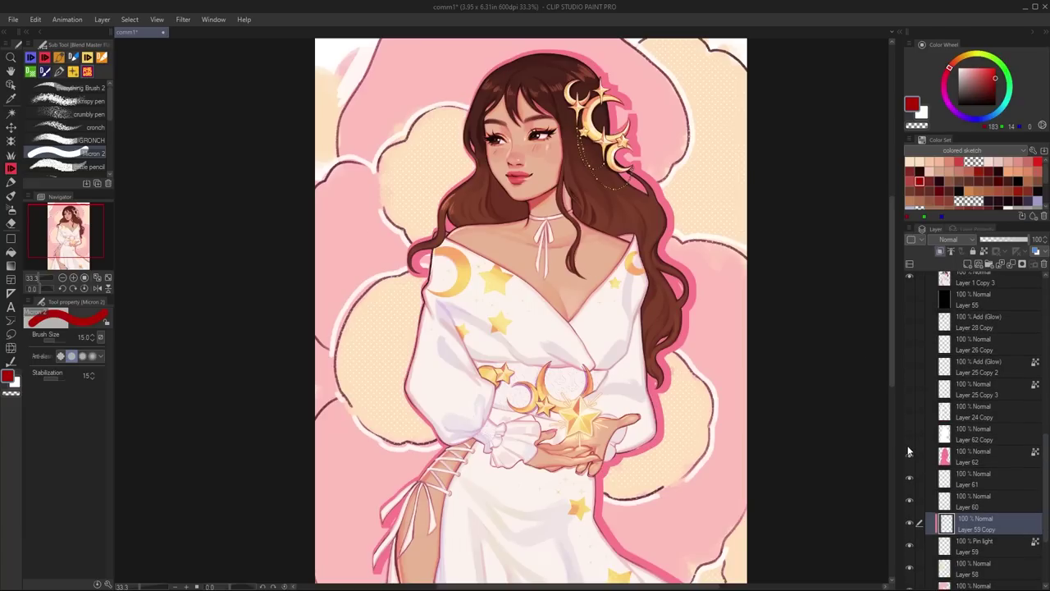
{"action": "left_click", "coordinate": [908, 453]}
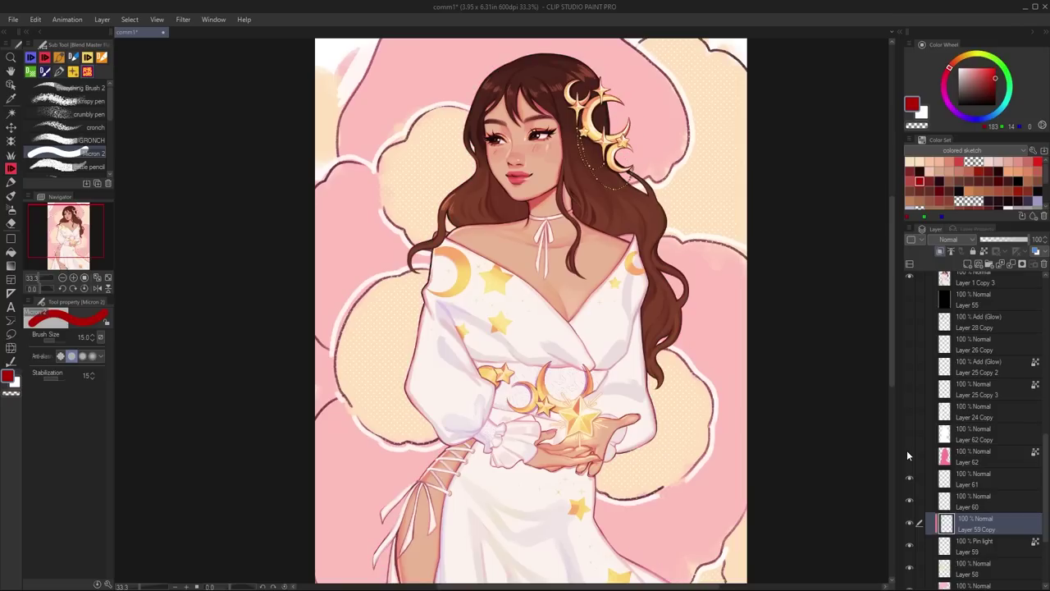
{"action": "left_click", "coordinate": [907, 452]}
{"action": "left_click", "coordinate": [909, 435]}
{"action": "scroll", "coordinate": [909, 468], "scroll_direction": "up", "scroll_amount": 5}
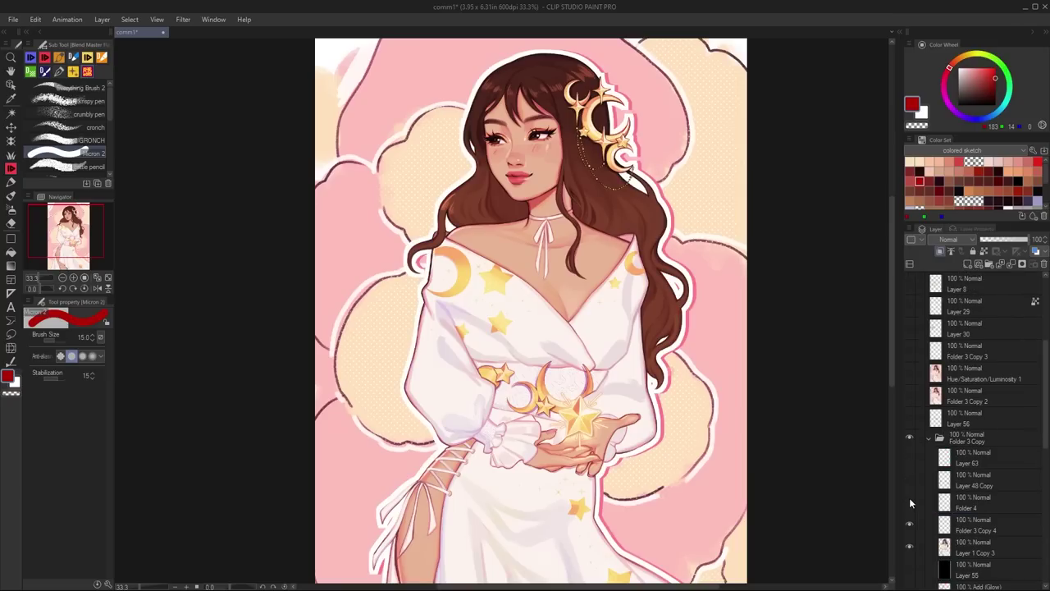
Step: Show Folder 4 and Layer 63 to add the background stars, hearts, sparkles and glowing swirls
{"action": "left_click", "coordinate": [909, 503]}
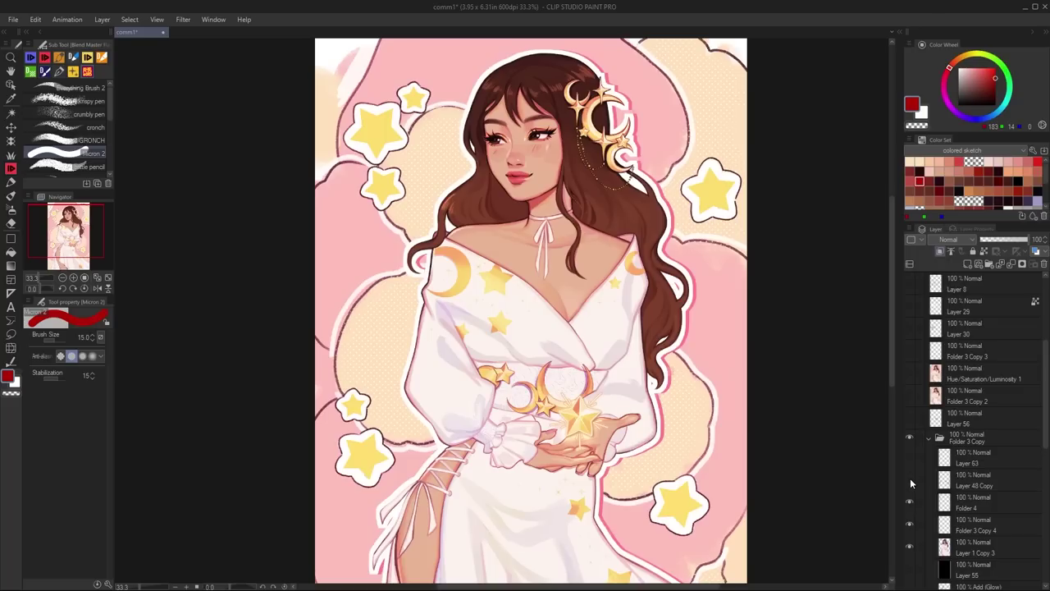
{"action": "left_click", "coordinate": [910, 481]}
{"action": "left_click", "coordinate": [909, 480]}
{"action": "left_click", "coordinate": [909, 457]}
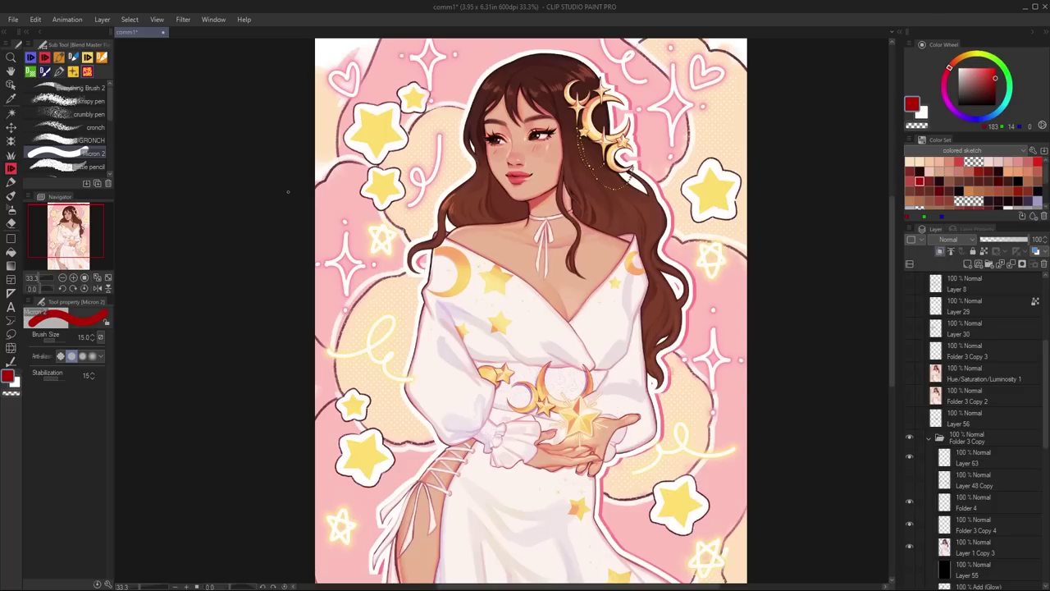
Step: Browse the custom brush groups, from the Blend Master brush to the DAUB Dry Gouache brush
{"action": "left_click", "coordinate": [30, 58]}
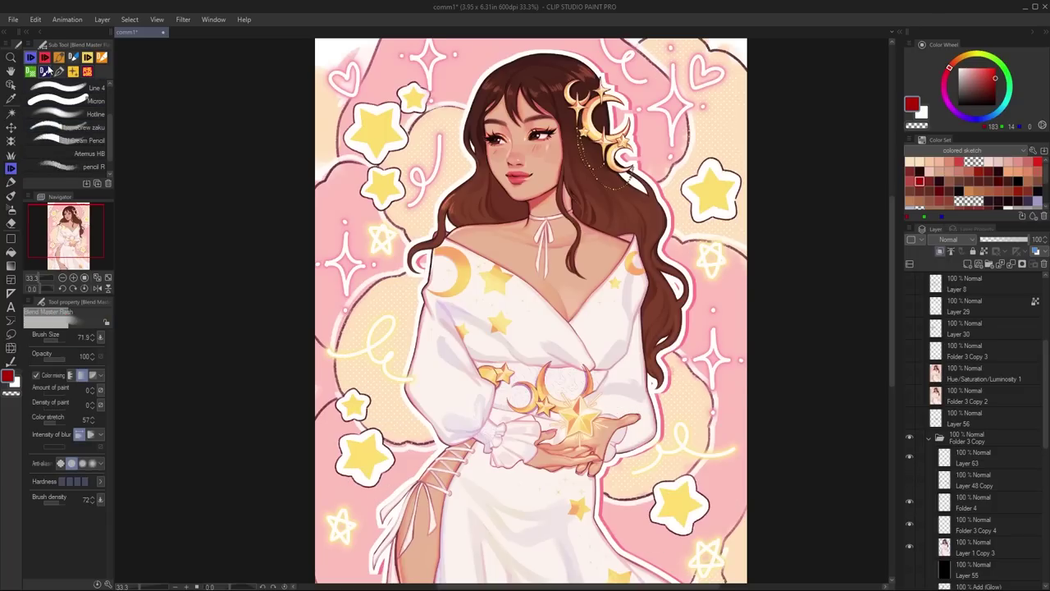
{"action": "left_click", "coordinate": [11, 156]}
{"action": "left_click", "coordinate": [11, 168]}
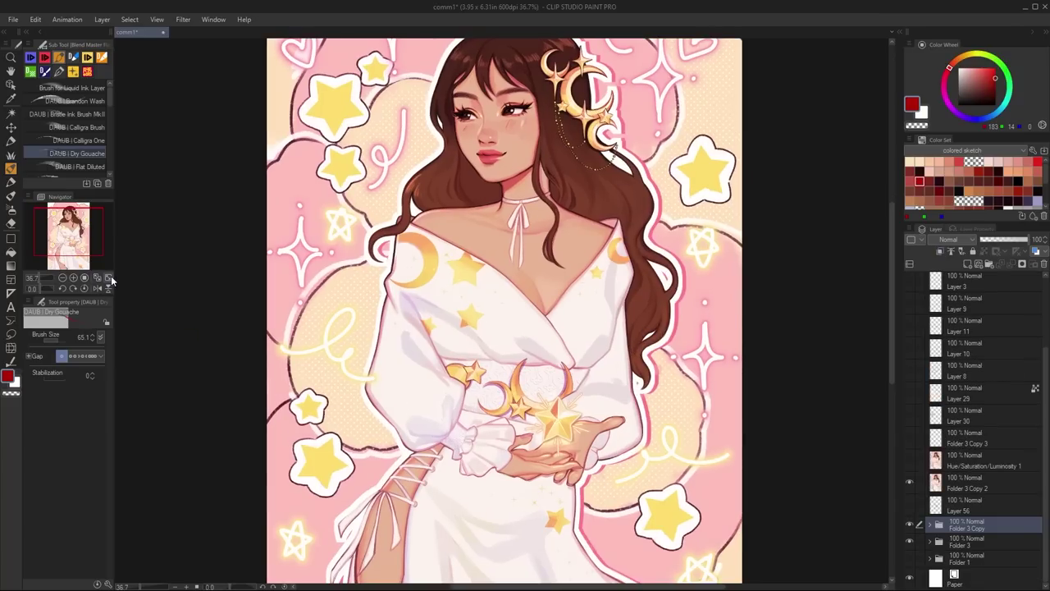
Step: Examine the finished illustration as a whole, and its skirt and laced leg slit up close
{"action": "key", "text": "ctrl+0"}
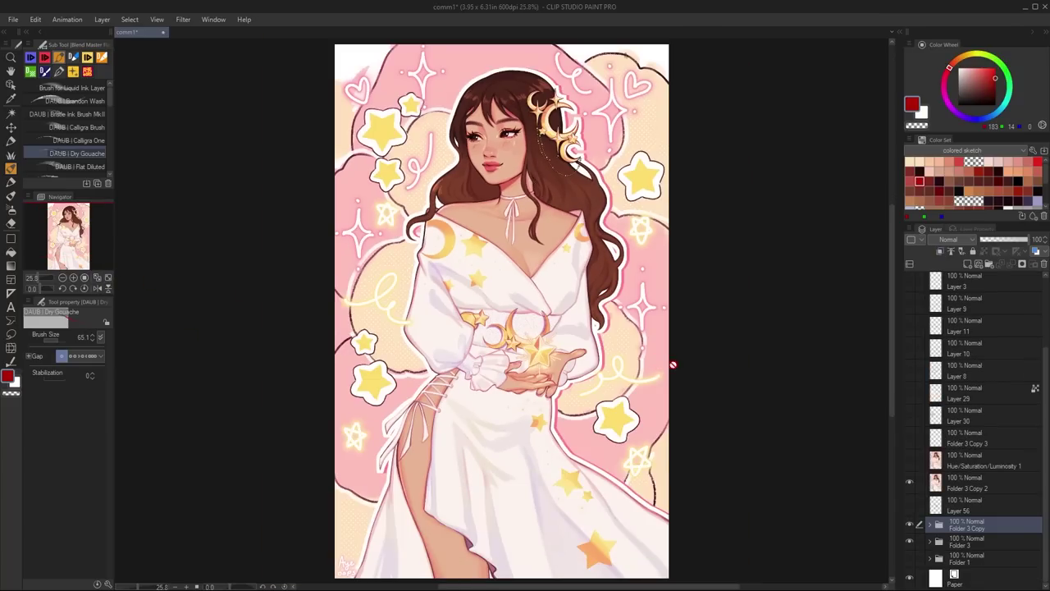
{"action": "scroll", "coordinate": [403, 533], "scroll_direction": "up", "scroll_amount": 3}
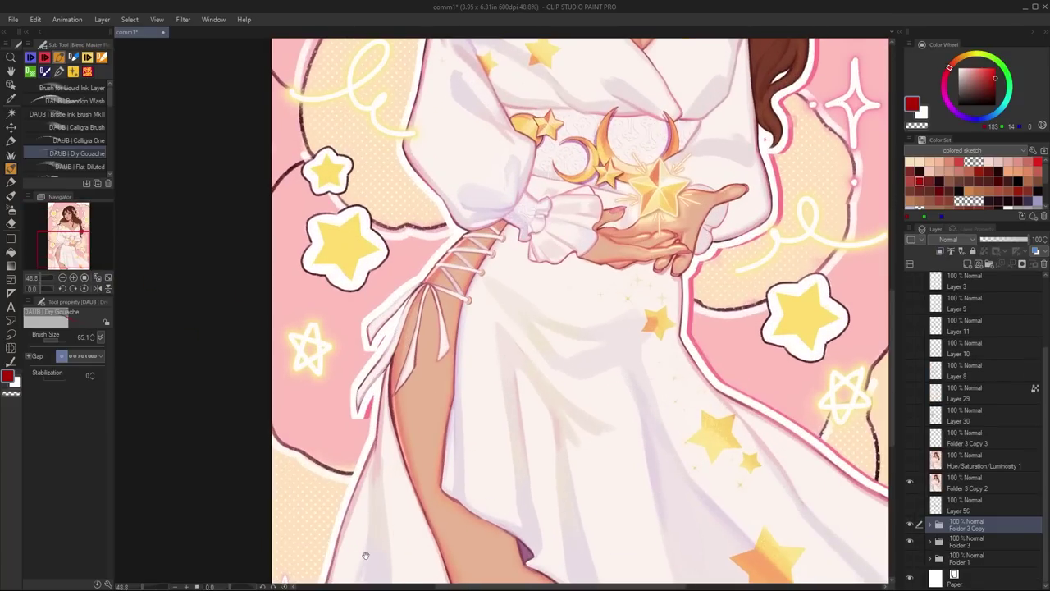
{"action": "scroll", "coordinate": [366, 555], "scroll_direction": "down", "scroll_amount": 2}
{"action": "scroll", "coordinate": [492, 329], "scroll_direction": "up", "scroll_amount": 2}
{"action": "scroll", "coordinate": [647, 297], "scroll_direction": "down", "scroll_amount": 3}
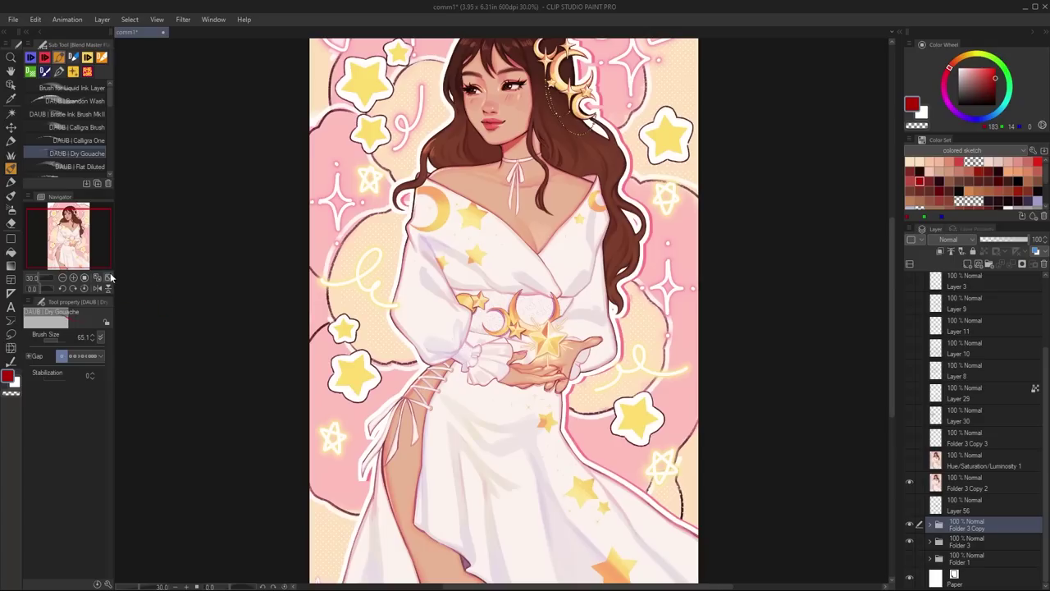
{"action": "left_click", "coordinate": [110, 279]}
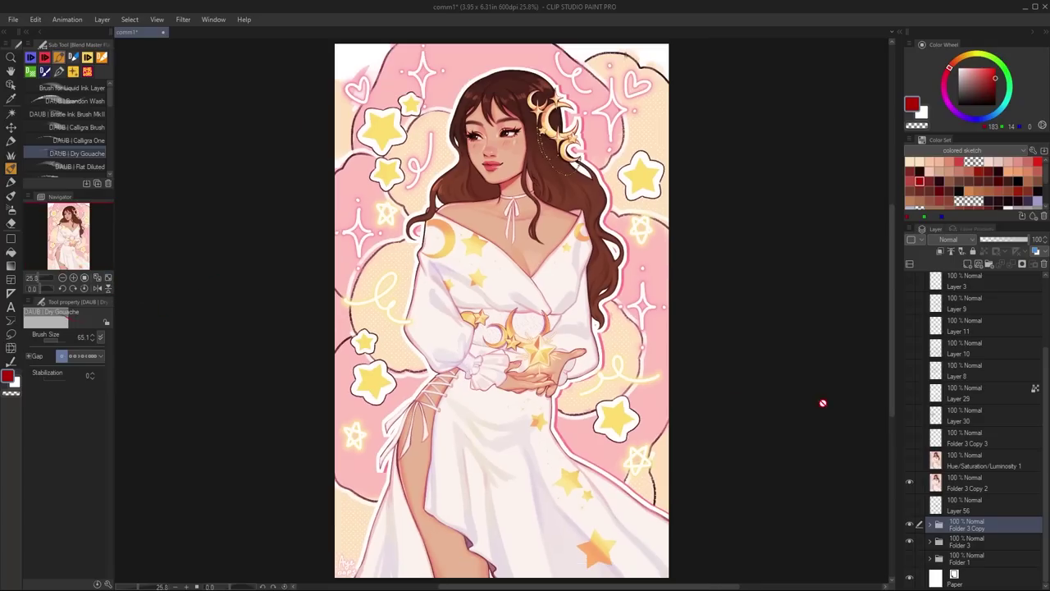
Step: Compare the whole illustration with Folder 3 Copy hidden and shown, and fit the finished version to the window
{"action": "left_click", "coordinate": [910, 525]}
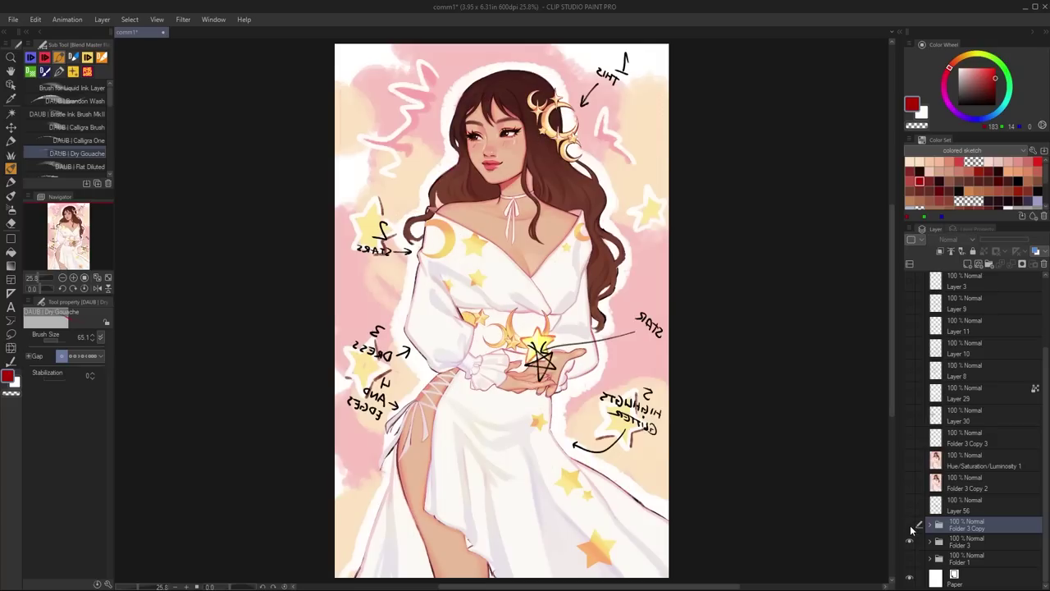
{"action": "left_click", "coordinate": [909, 525]}
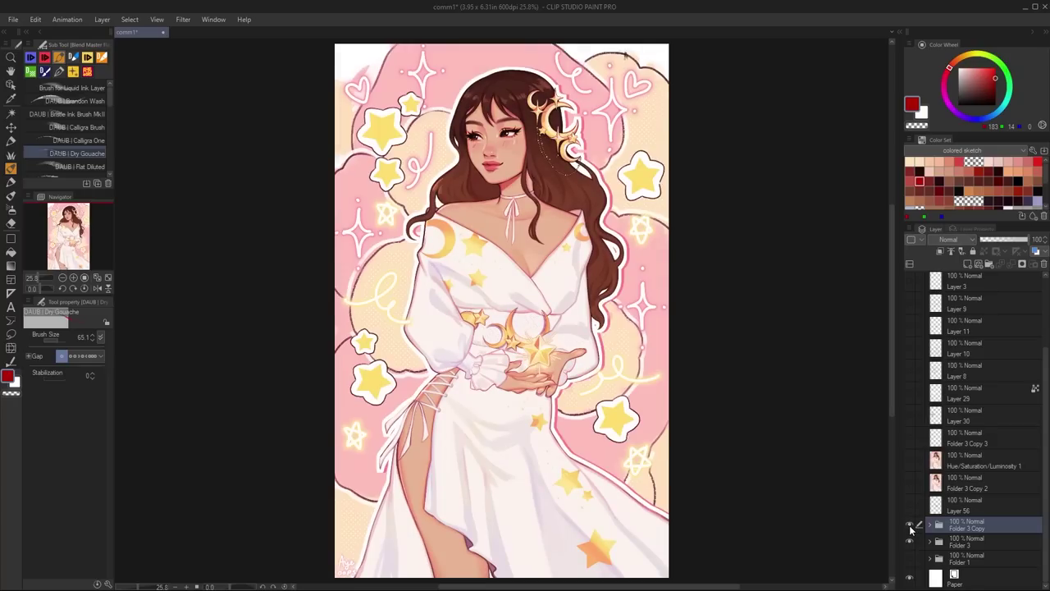
{"action": "left_click", "coordinate": [909, 526]}
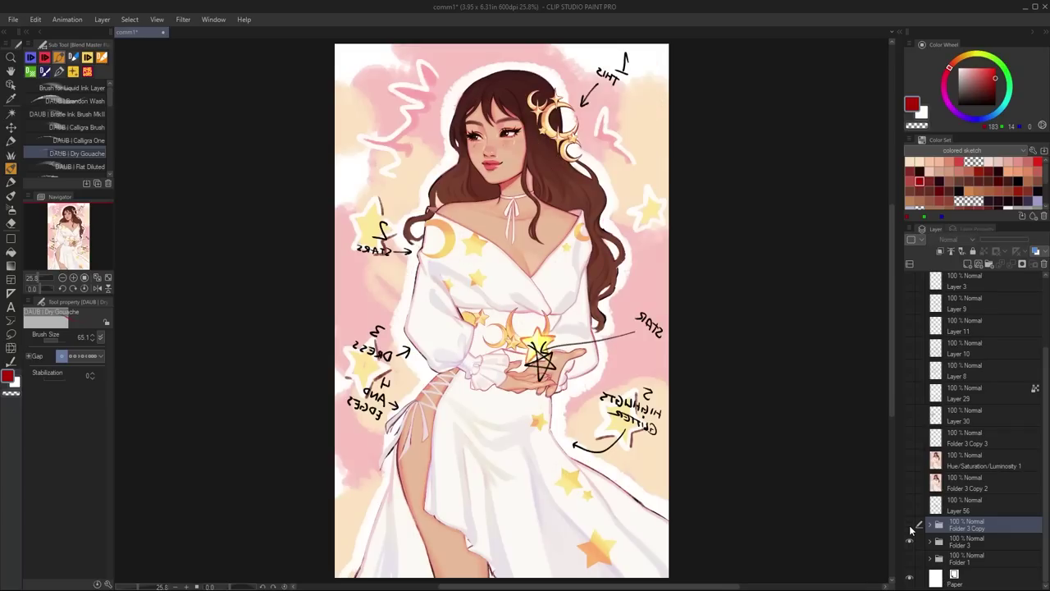
{"action": "left_click", "coordinate": [909, 525]}
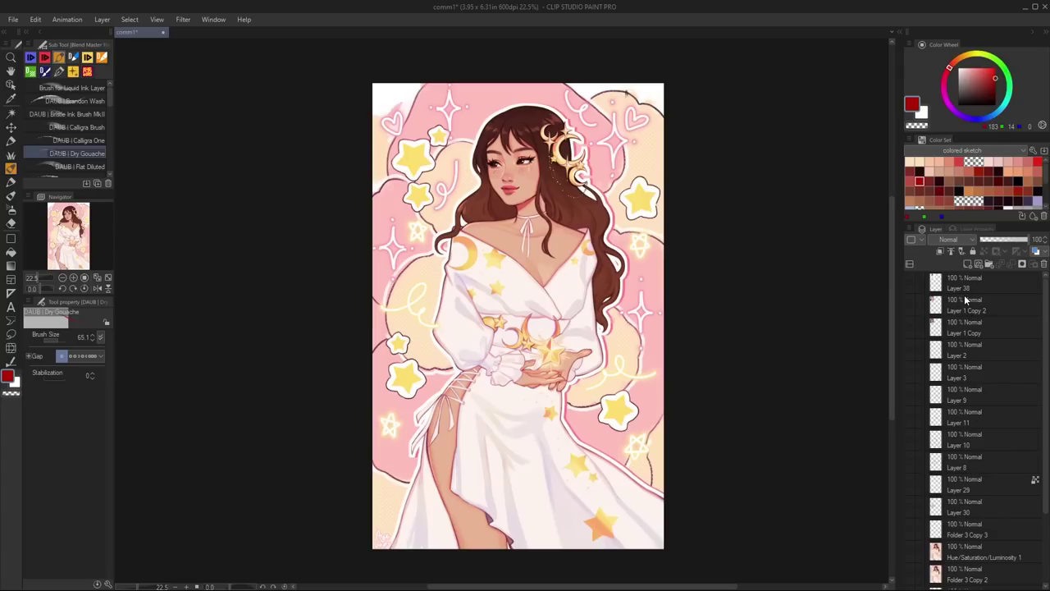
{"action": "scroll", "coordinate": [965, 300], "scroll_direction": "down", "scroll_amount": 1}
{"action": "scroll", "coordinate": [665, 246], "scroll_direction": "up", "scroll_amount": 1}
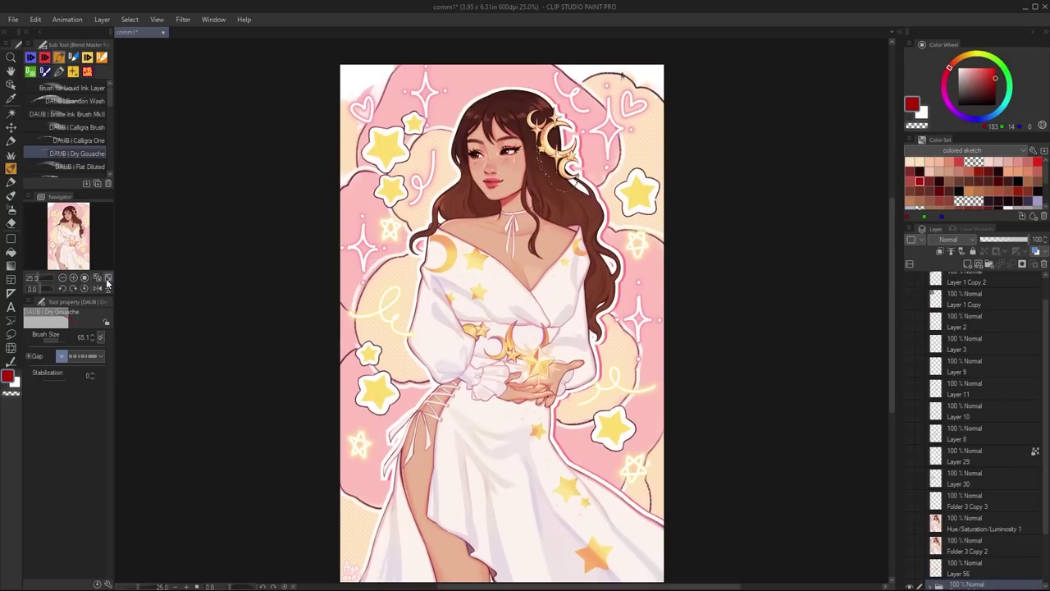
{"action": "left_click", "coordinate": [107, 280]}
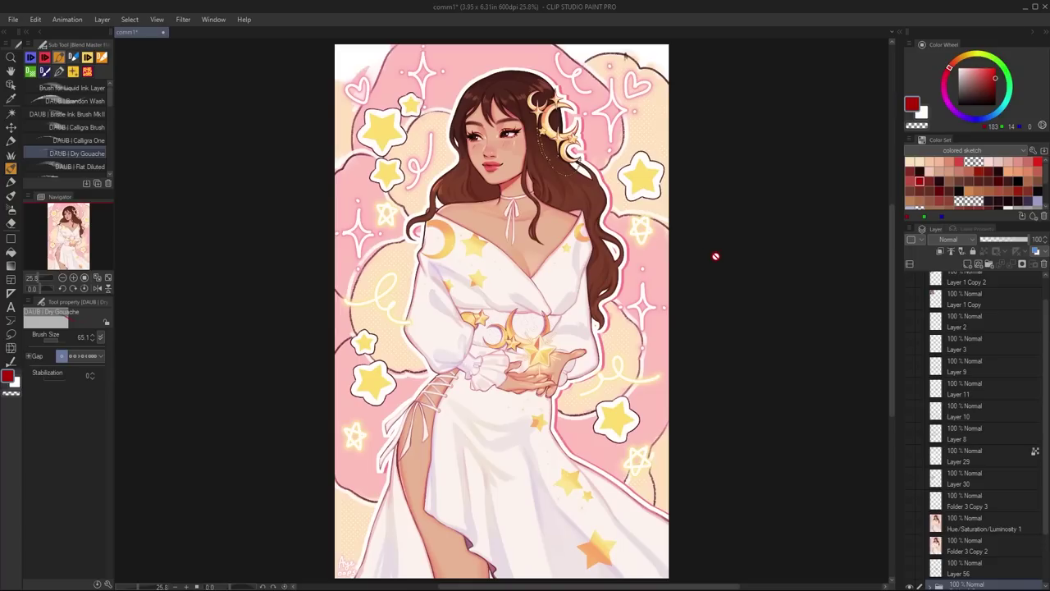